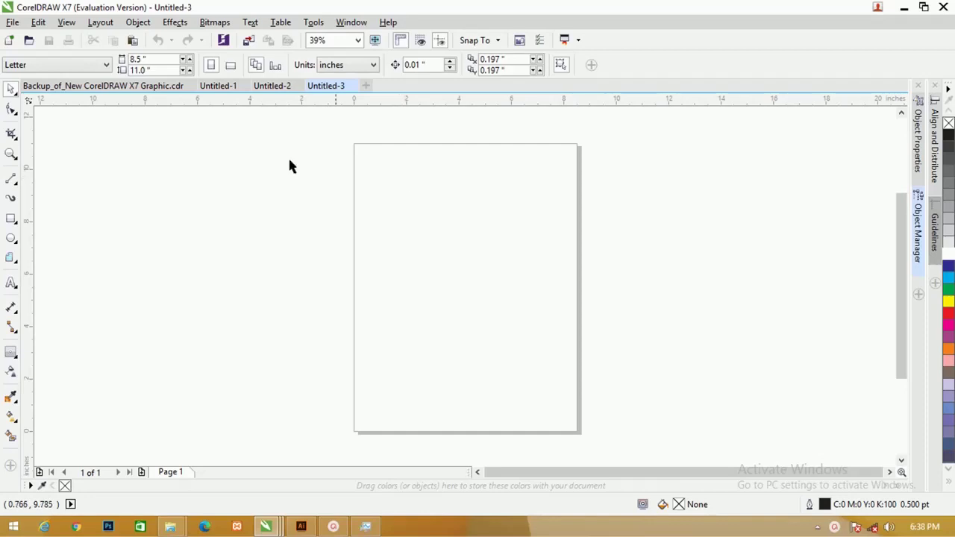
Step: Set the page size to A4 in landscape orientation
click(66, 65)
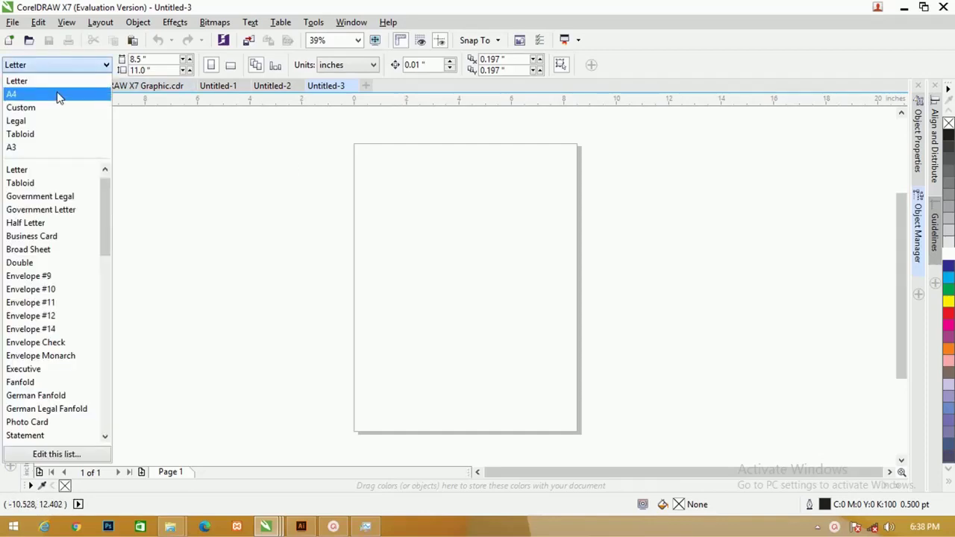
click(59, 98)
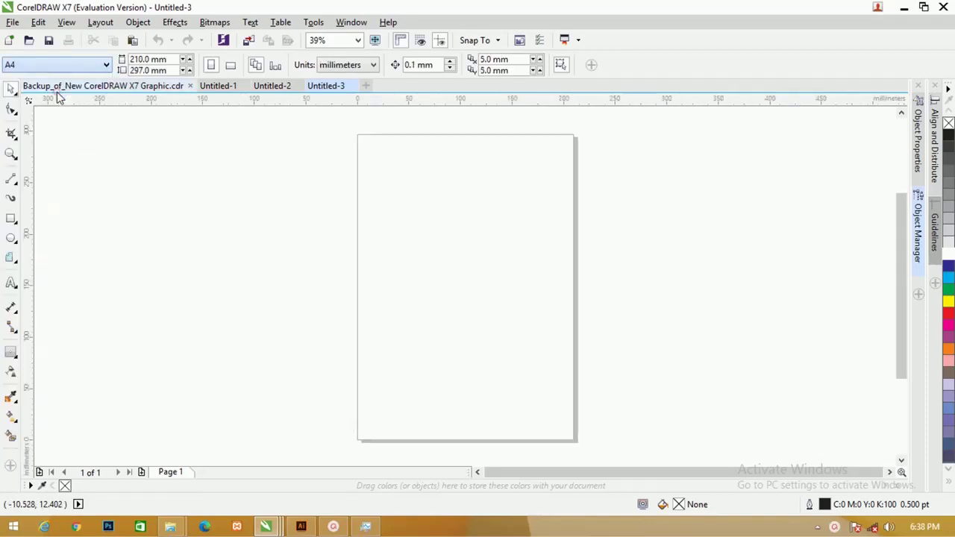
click(231, 66)
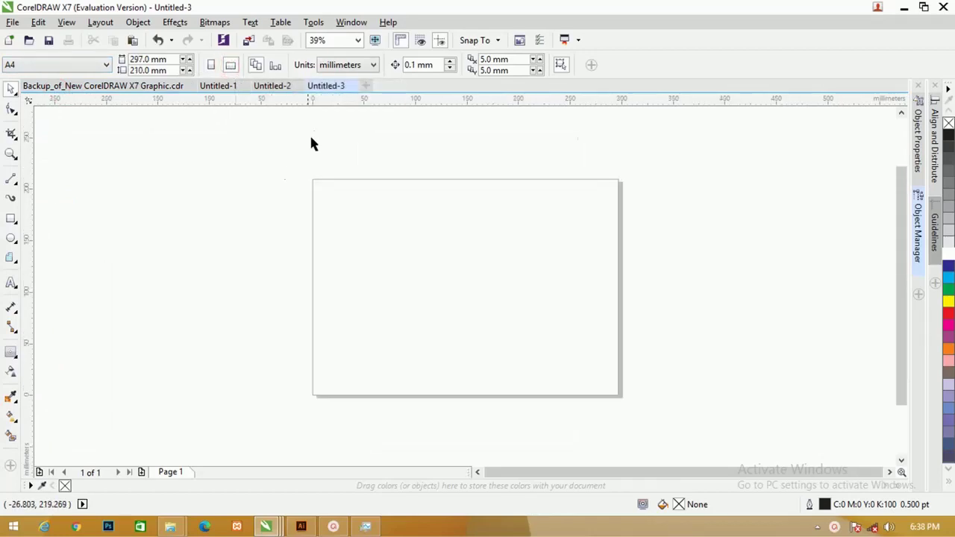
Step: Draw a square graph-paper grid of 10 columns by 10 rows, about 166 mm wide, on the page
click(358, 40)
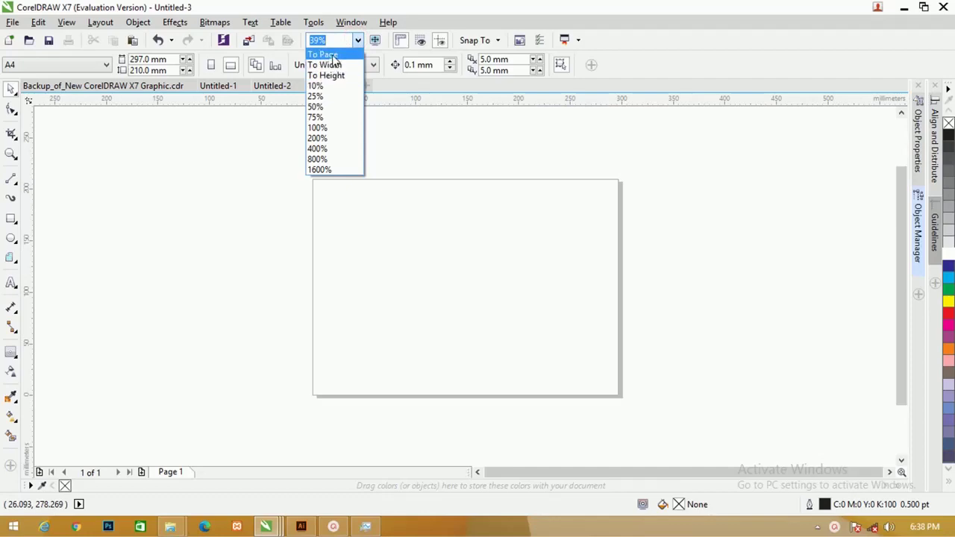
click(332, 55)
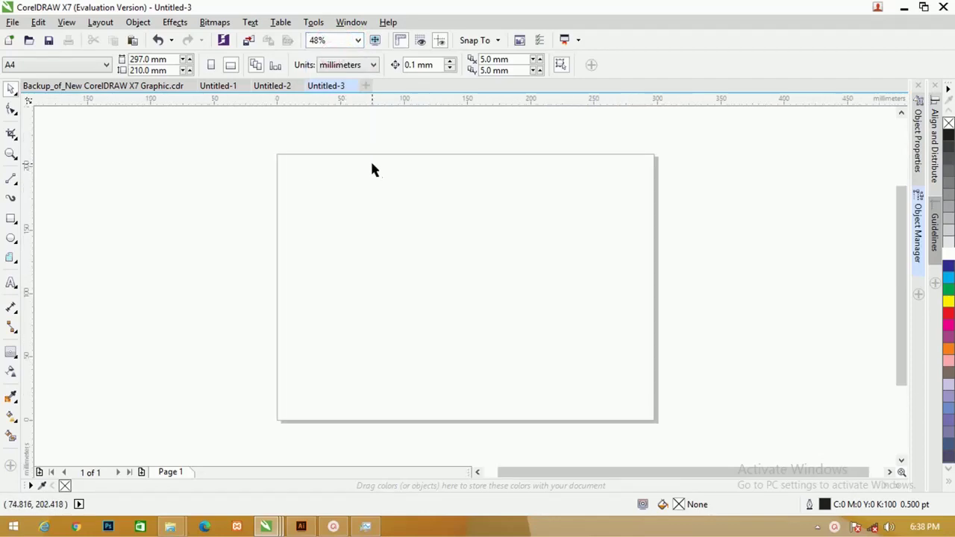
key(z)
drag(260, 137, 713, 424)
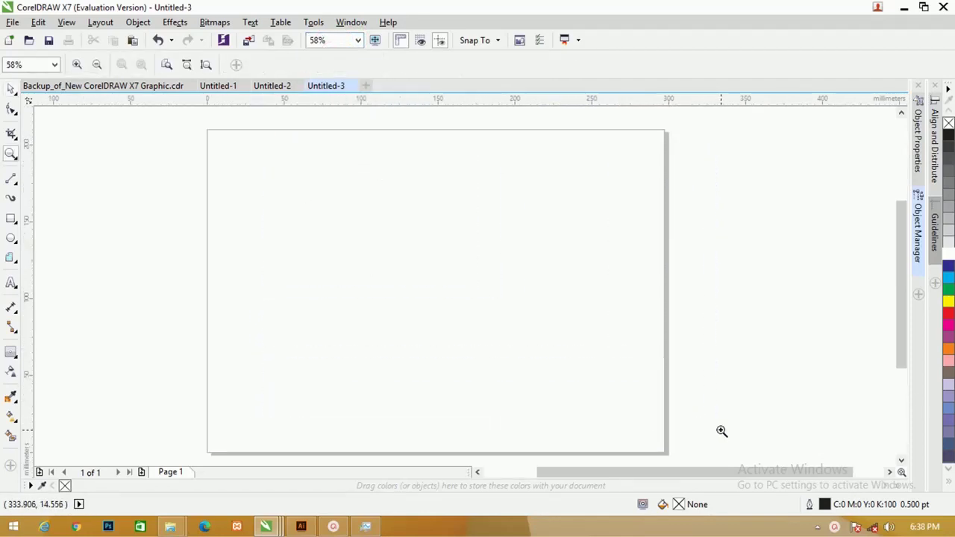
click(11, 260)
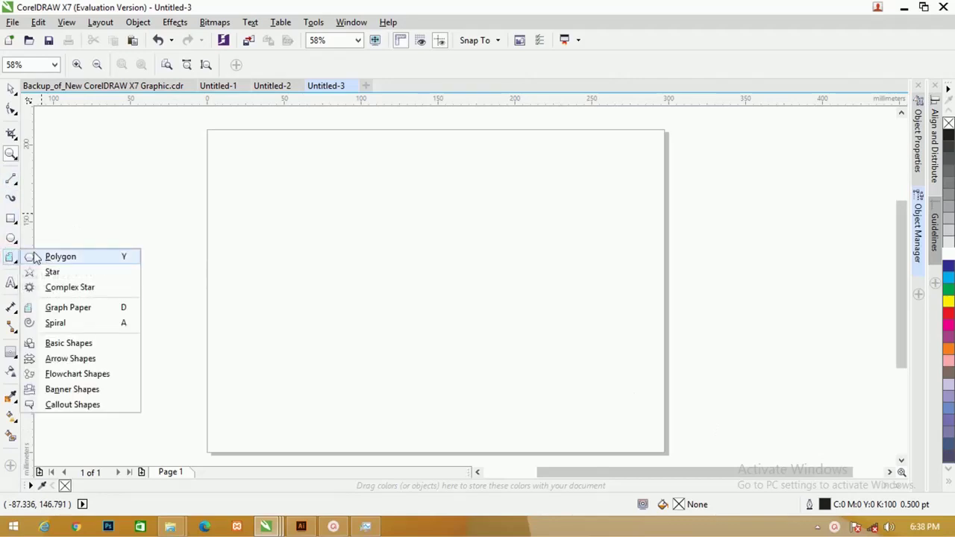
click(58, 308)
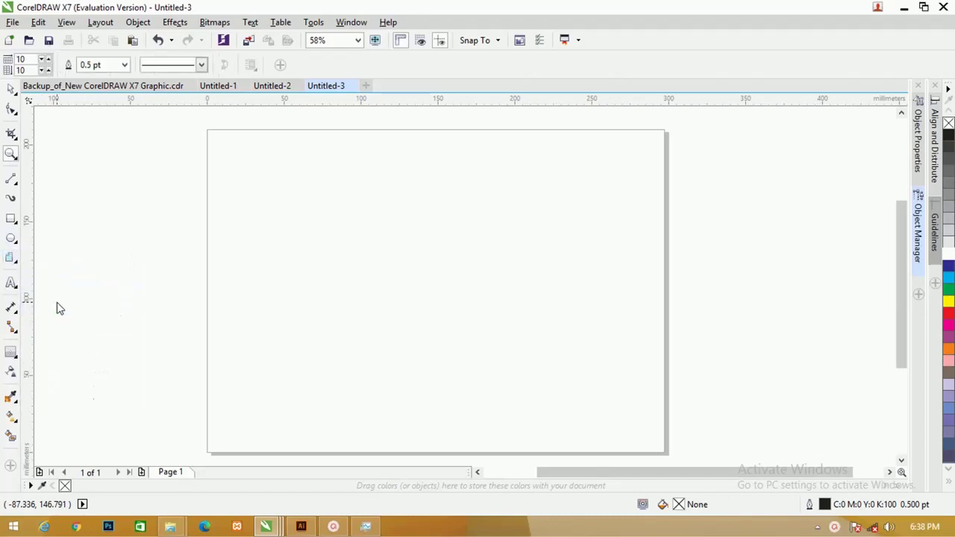
double_click(26, 59)
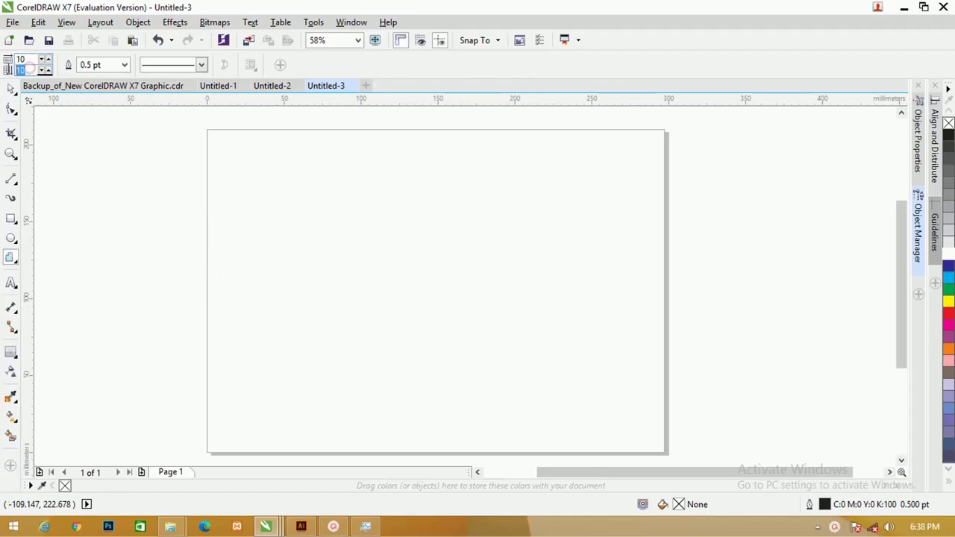
mouse_move(242, 172)
mouse_down()
mouse_move(341, 245)
mouse_move(326, 252)
mouse_move(306, 235)
mouse_move(499, 379)
mouse_up()
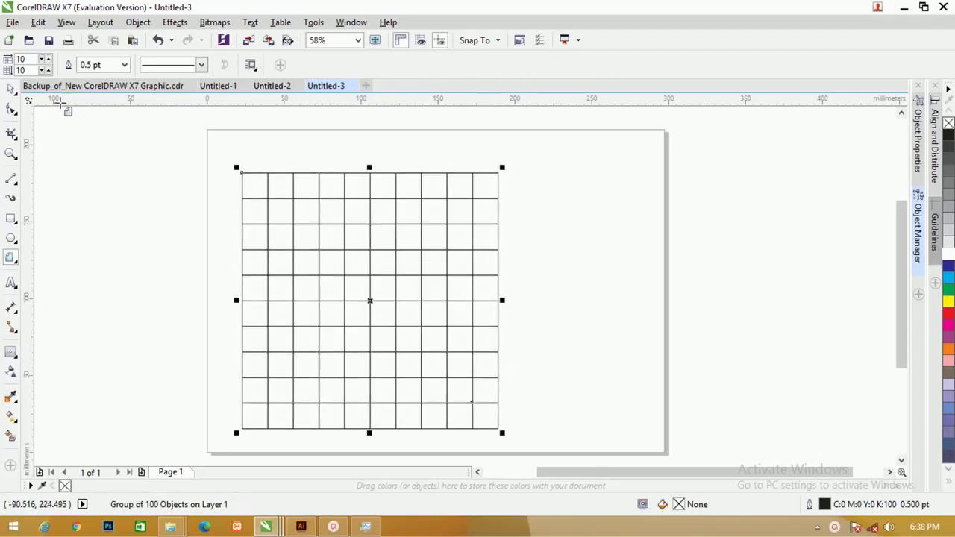
Step: Enlarge the grid to 210 mm by 210 mm with its proportions locked and centre it on the page
click(12, 89)
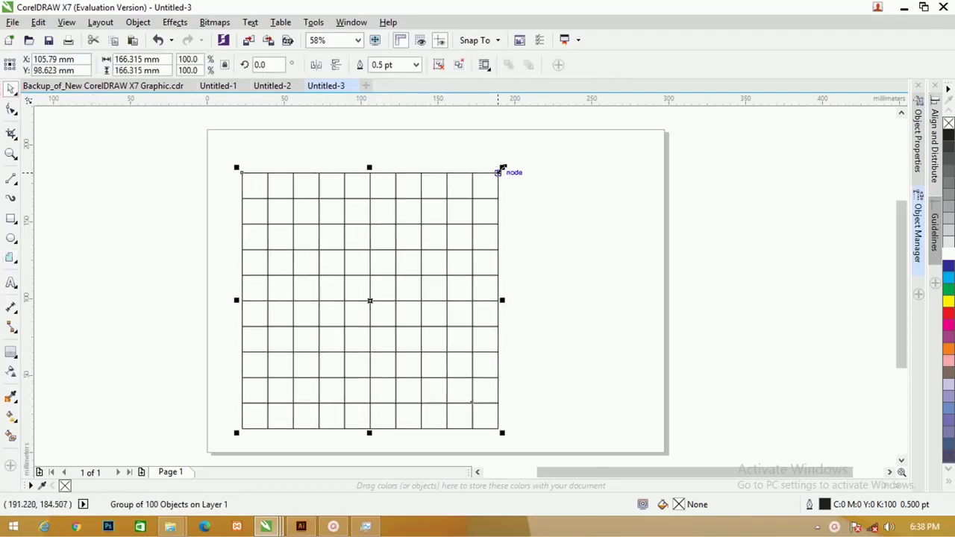
drag(501, 168, 544, 134)
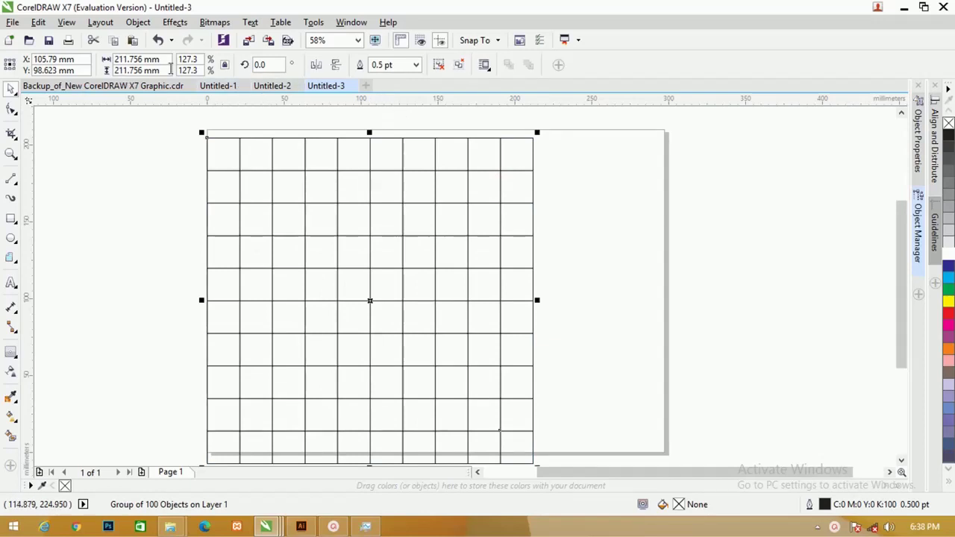
click(224, 65)
double_click(200, 58)
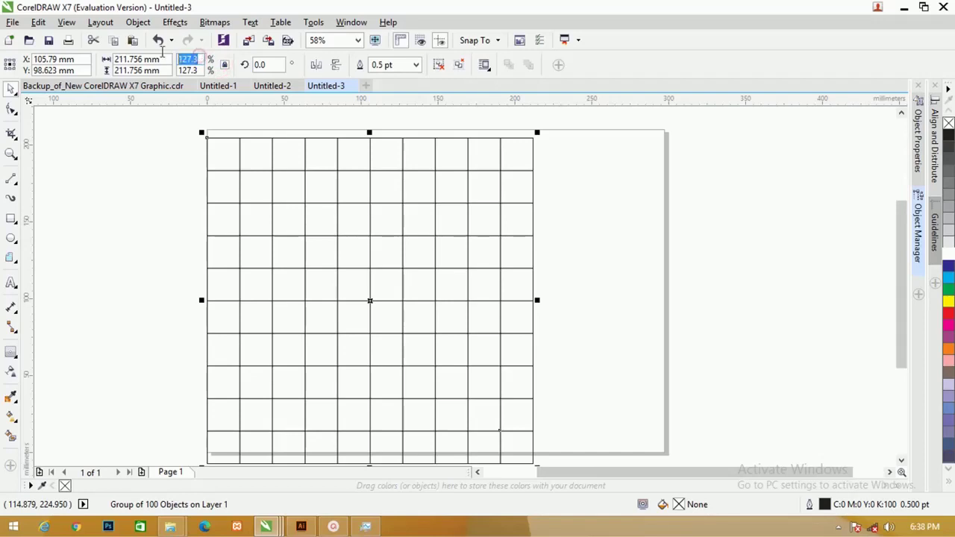
double_click(159, 70)
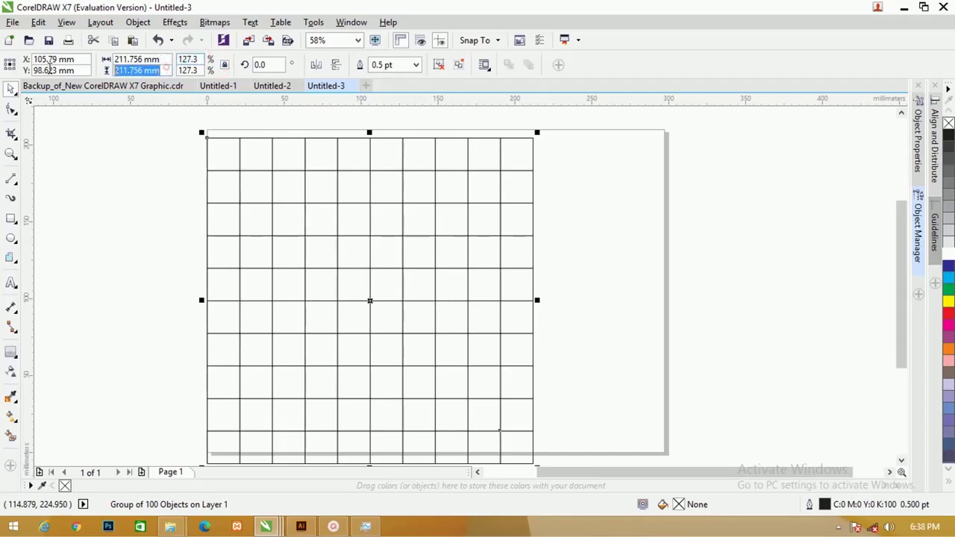
text(21)
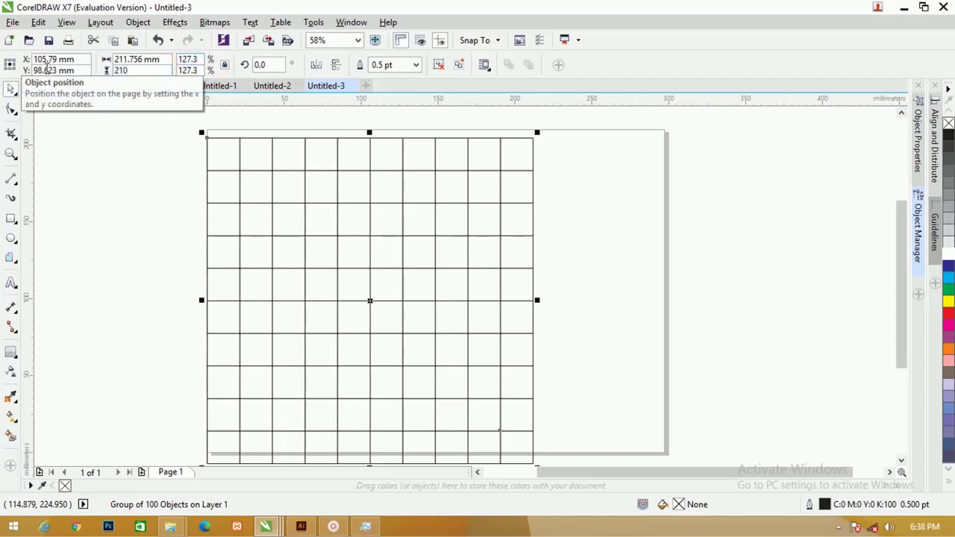
text(0)
key(Return)
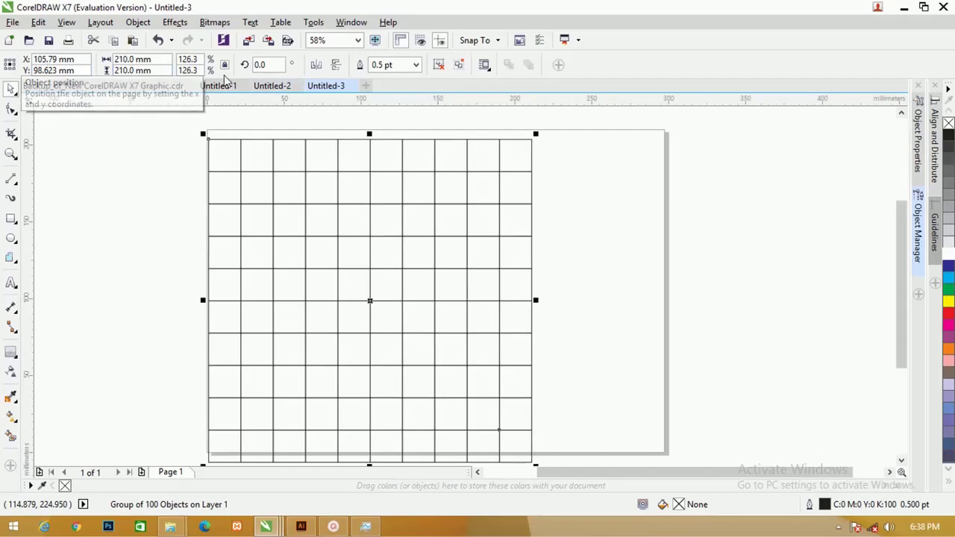
key(p)
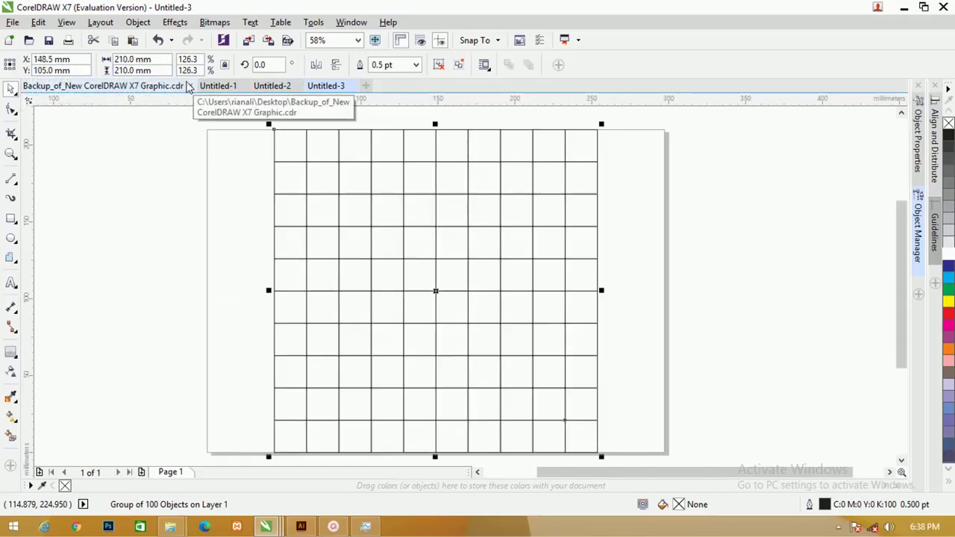
click(207, 192)
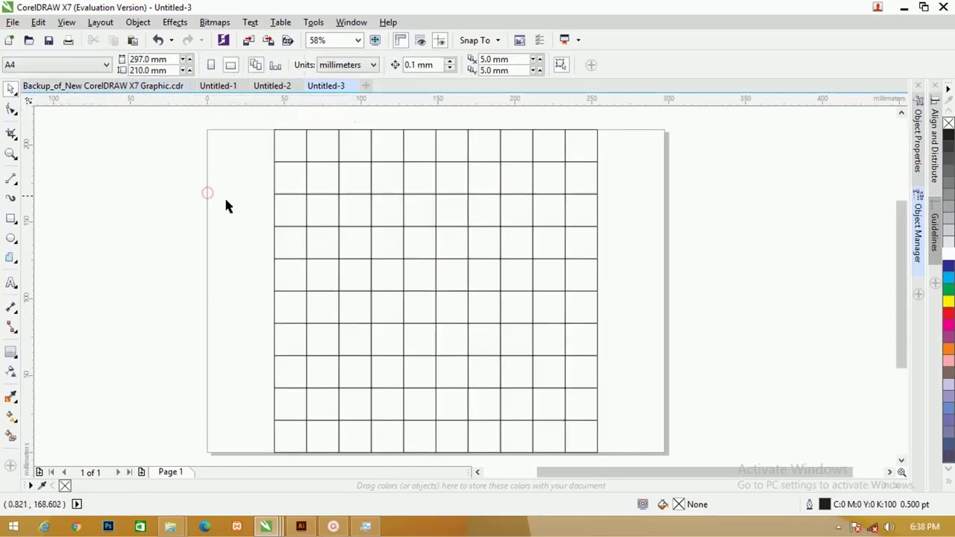
Step: Move the grid group onto the master page's Guides (all pages) layer and lock that layer
key(z)
drag(240, 128, 659, 336)
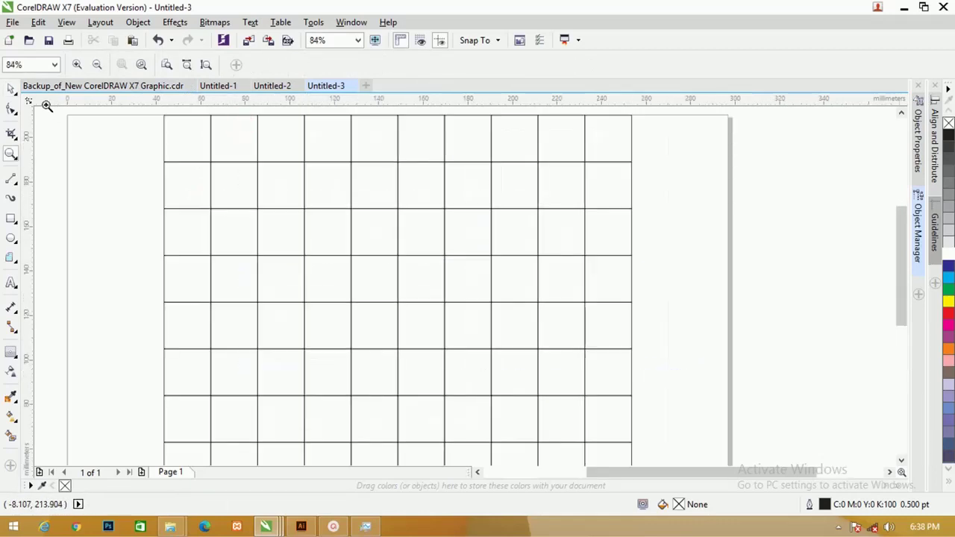
click(11, 90)
click(258, 164)
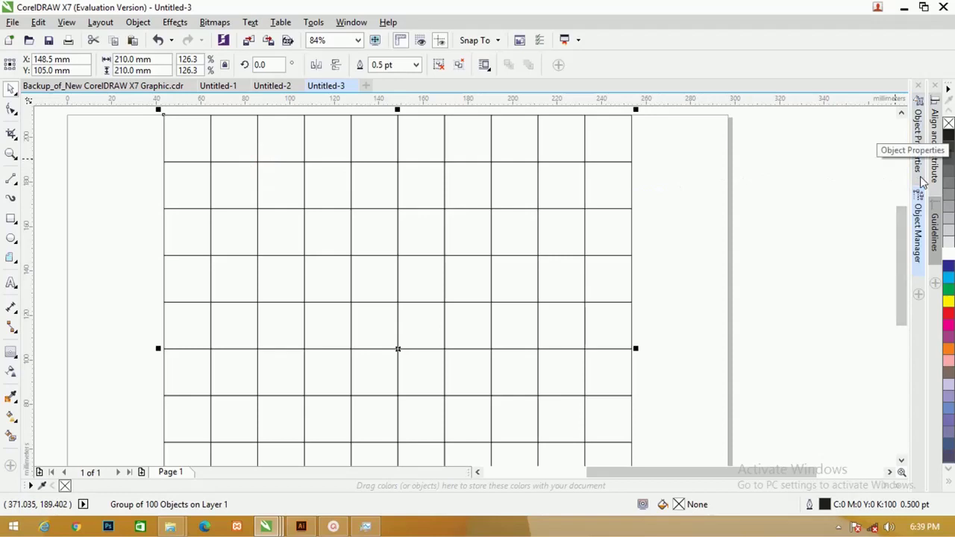
click(924, 230)
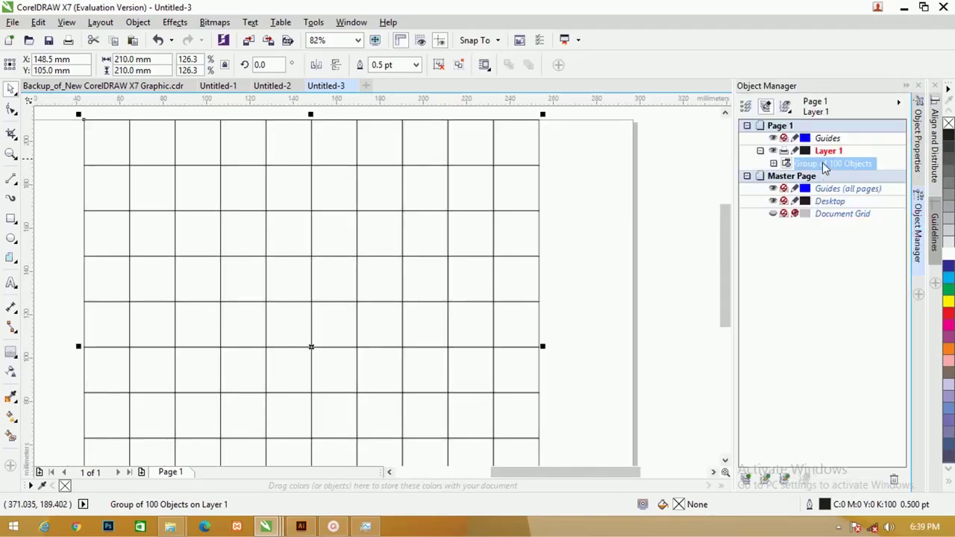
drag(824, 166, 833, 191)
scroll(302, 189, up, 3)
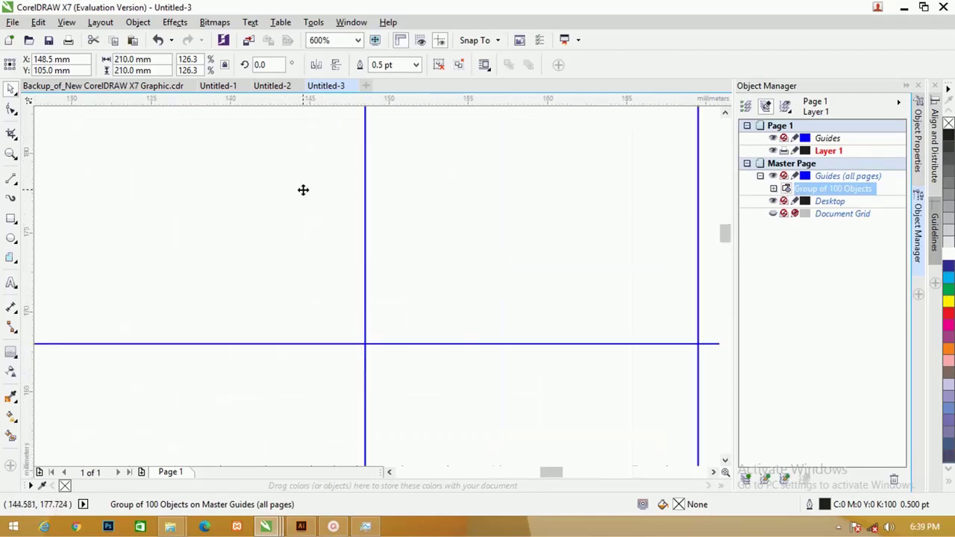
scroll(305, 187, down, 3)
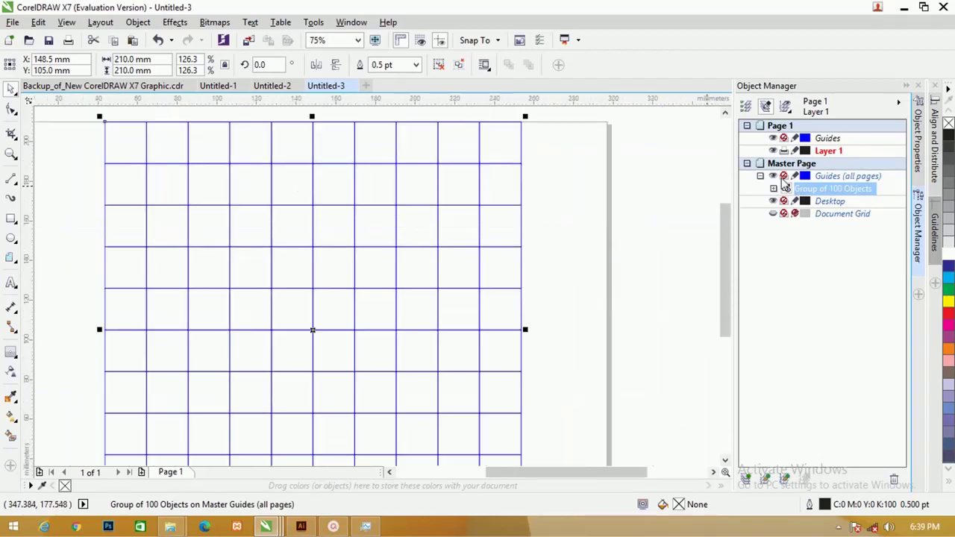
click(794, 178)
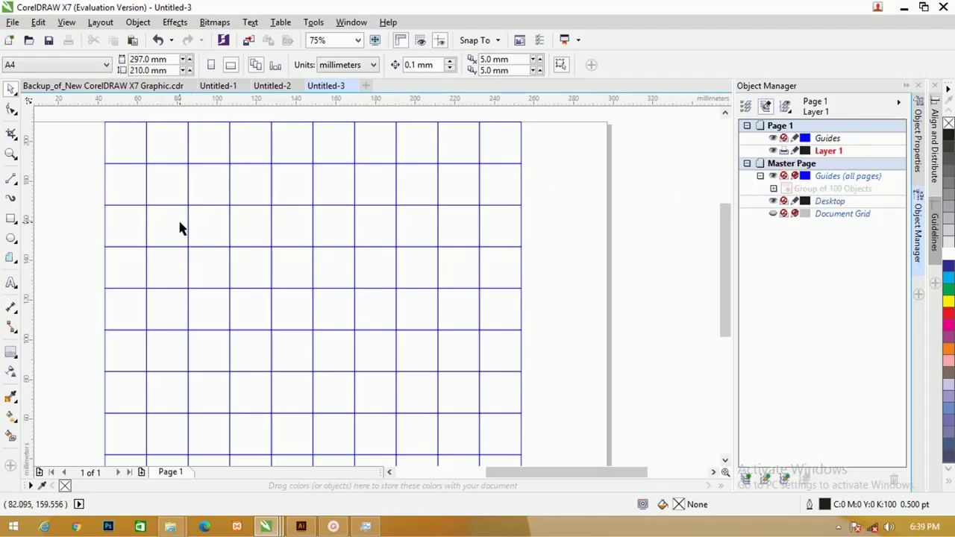
Step: Start a Bézier outline on the grid intersections with a straight diagonal one cell up and right, plus a curved segment one cell up
key(z)
drag(73, 171, 597, 383)
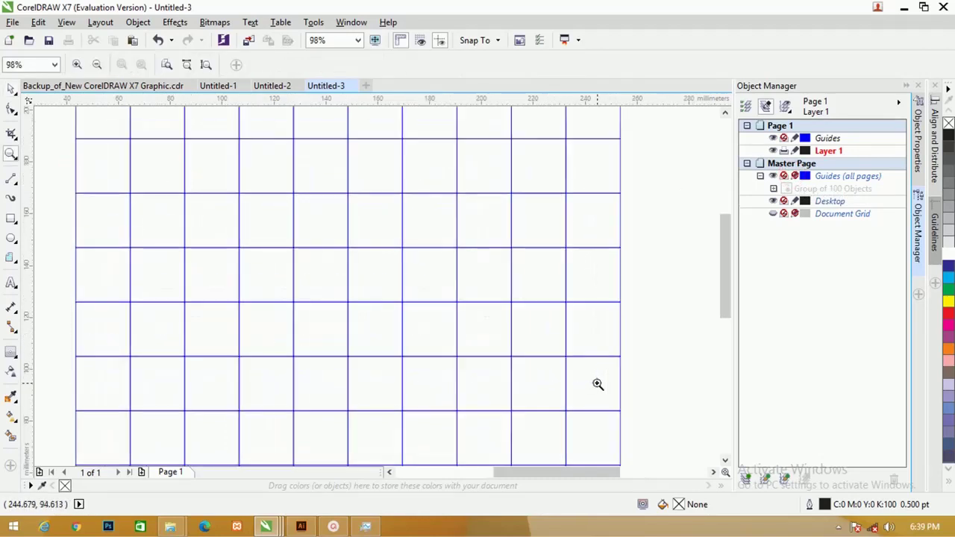
drag(731, 265, 725, 251)
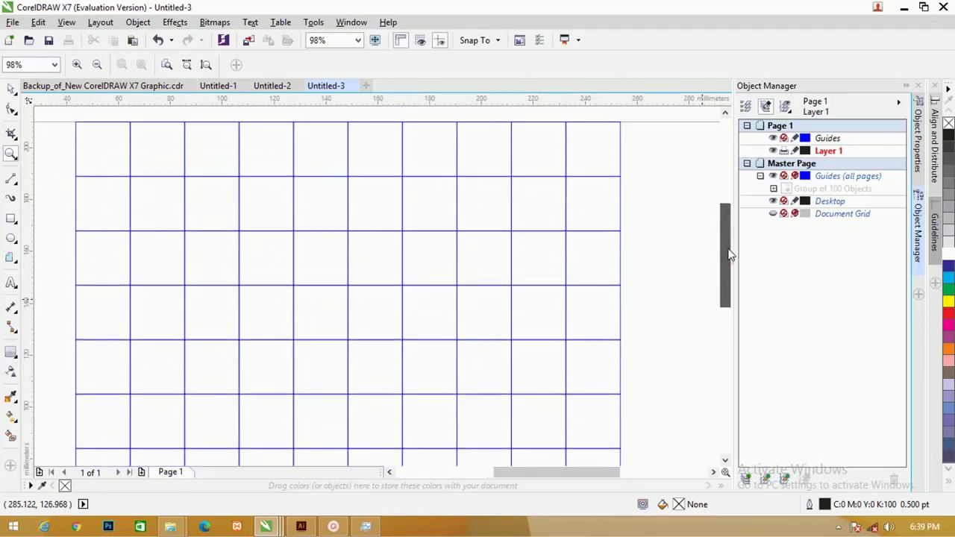
click(12, 130)
click(15, 110)
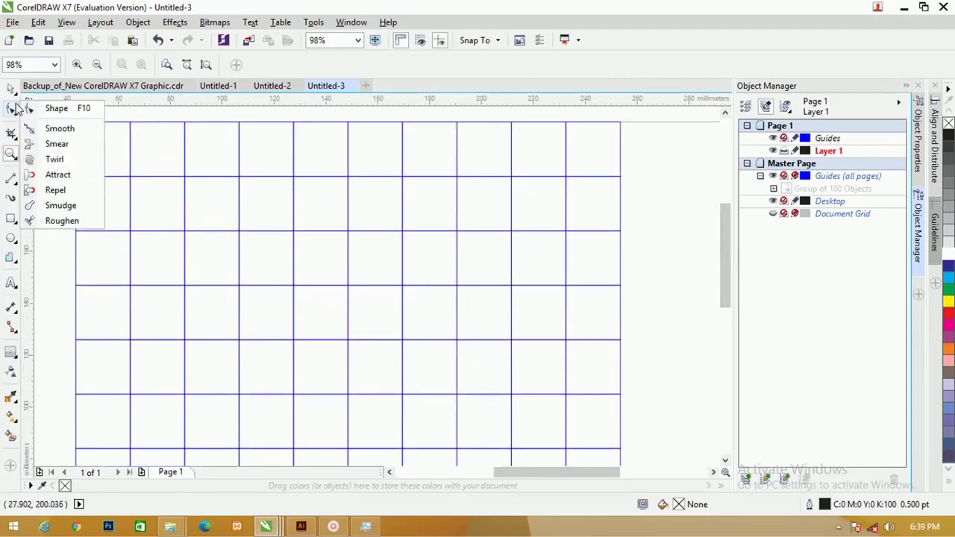
click(15, 159)
click(15, 181)
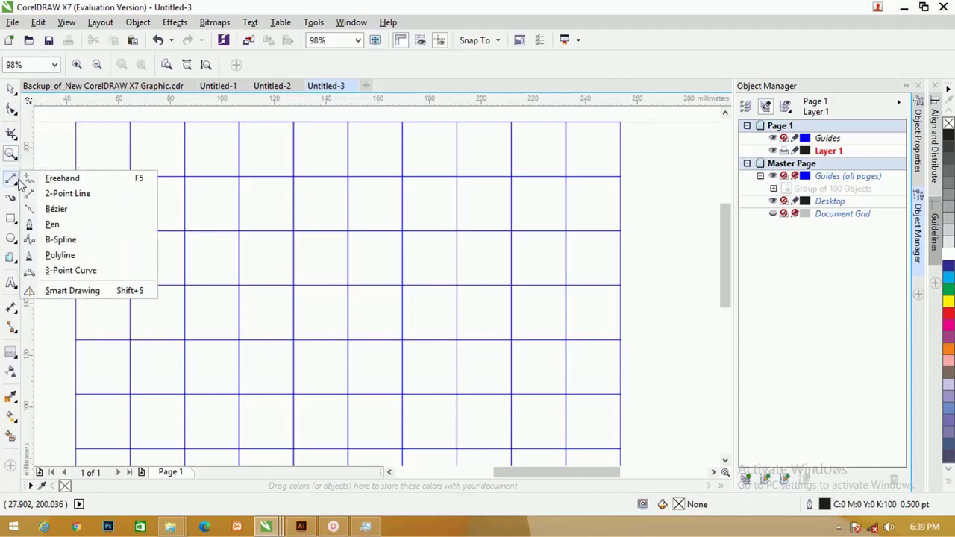
click(52, 210)
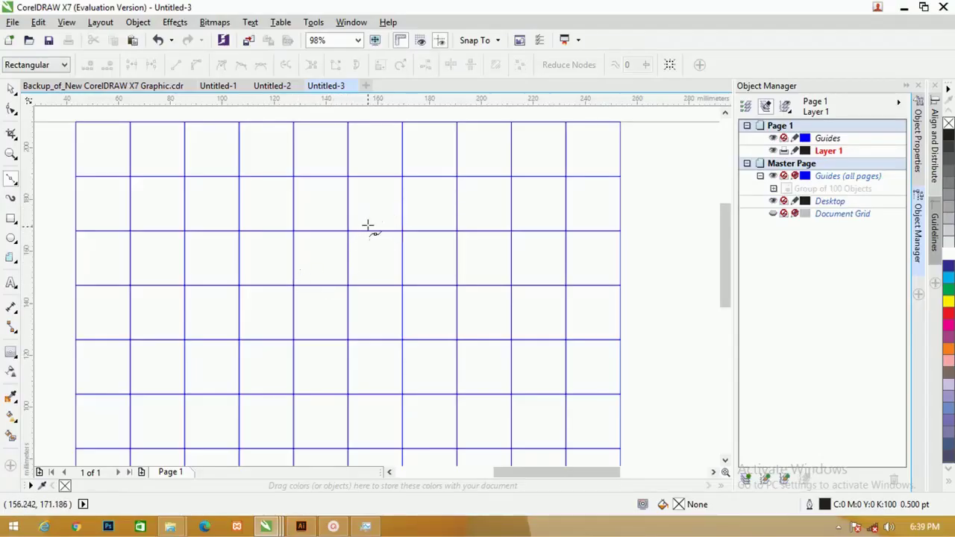
click(293, 285)
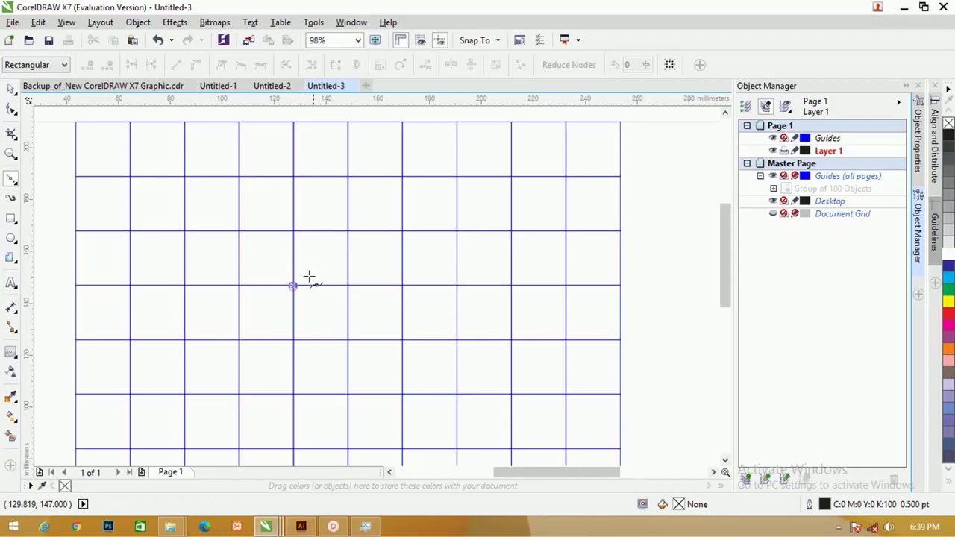
click(347, 231)
click(347, 231)
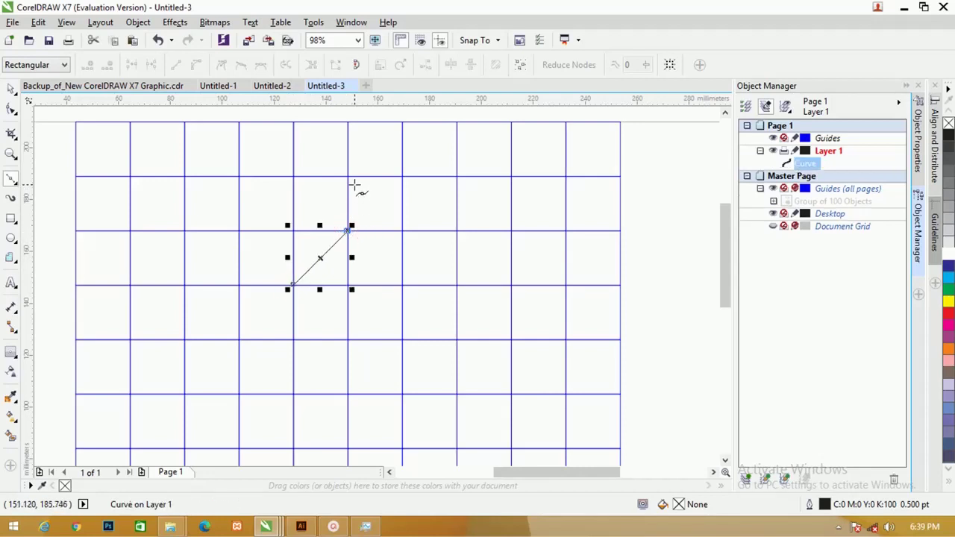
drag(347, 176, 320, 162)
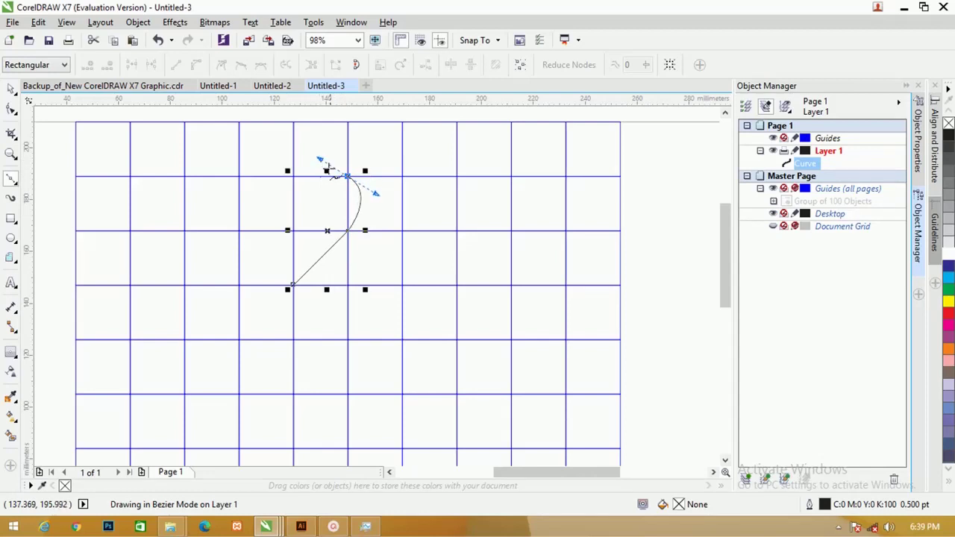
Step: Continue the Bézier outline down the left side through the grid intersections, ending with an outward-pointing tip between two rows
click(293, 230)
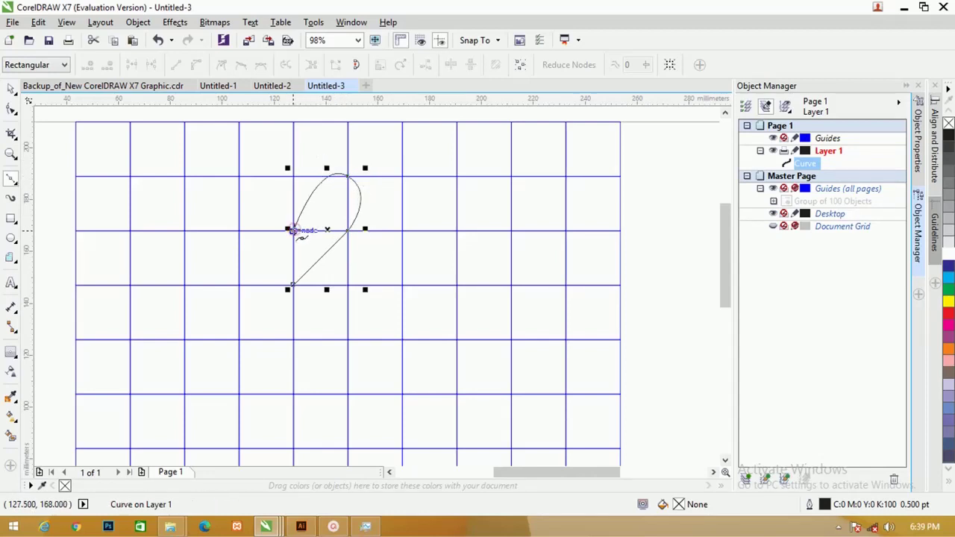
click(239, 285)
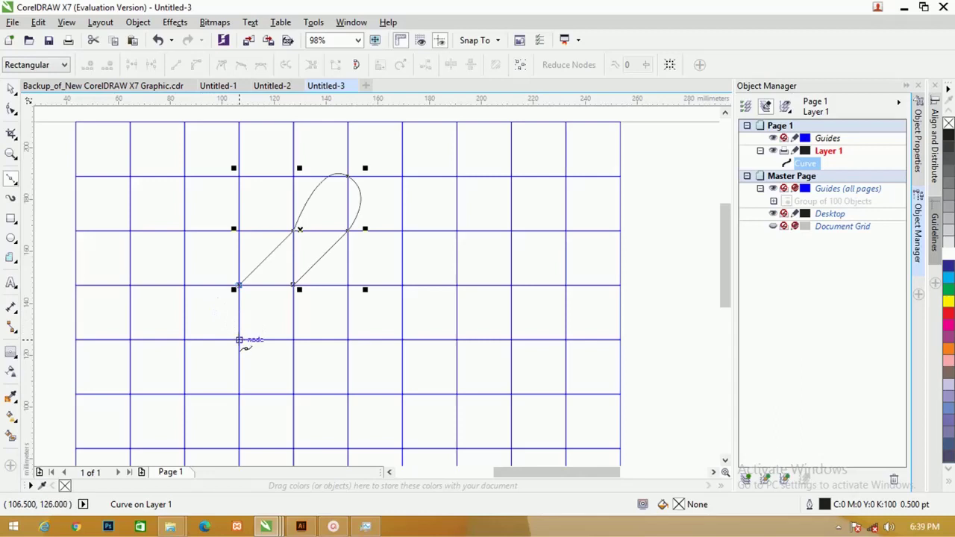
click(239, 340)
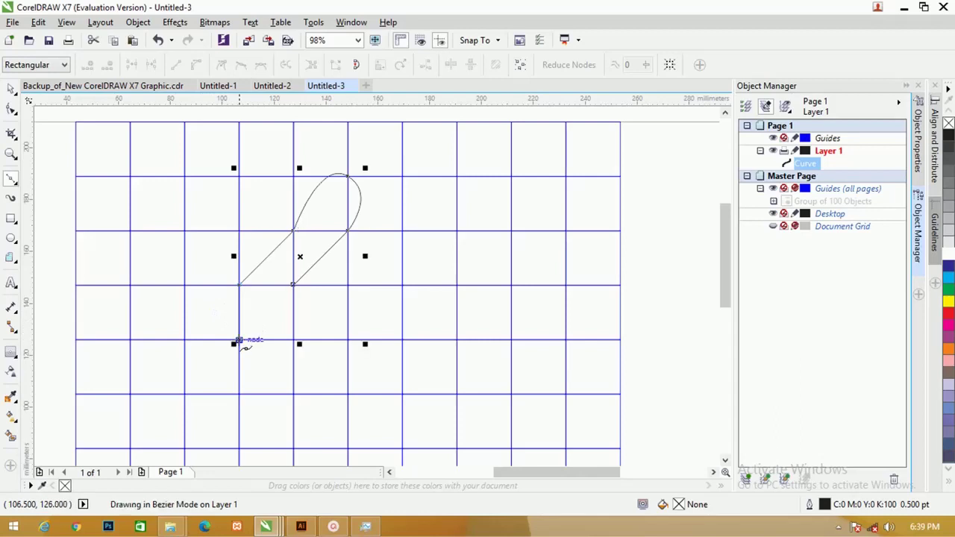
click(184, 341)
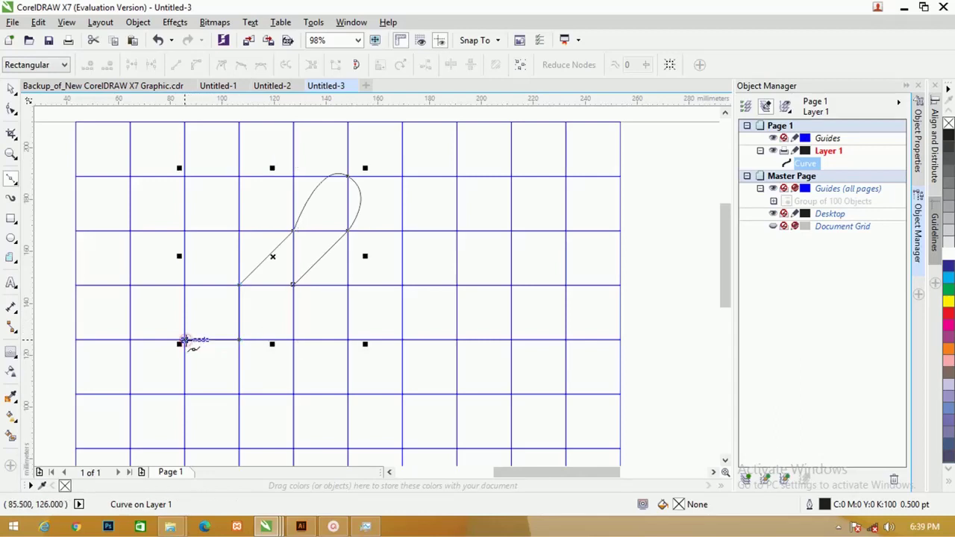
click(152, 381)
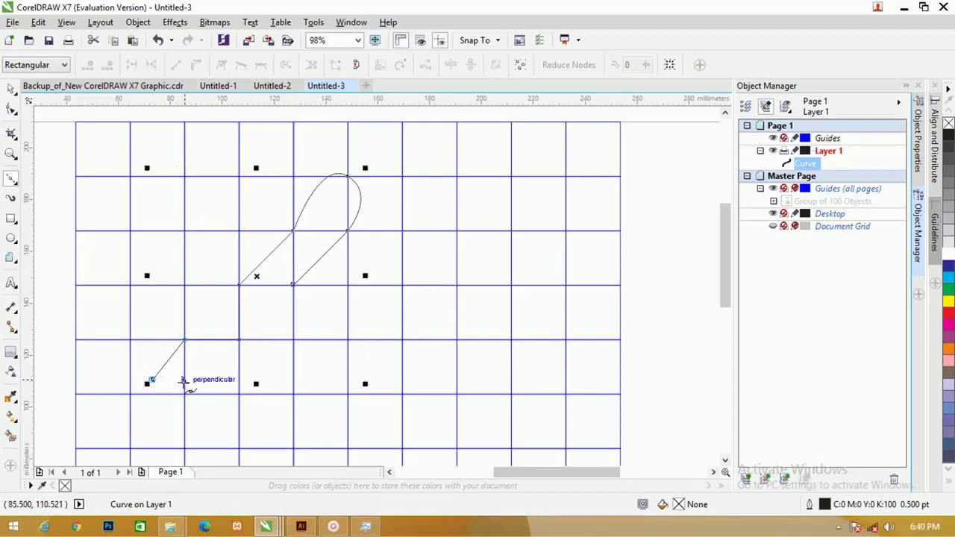
click(184, 393)
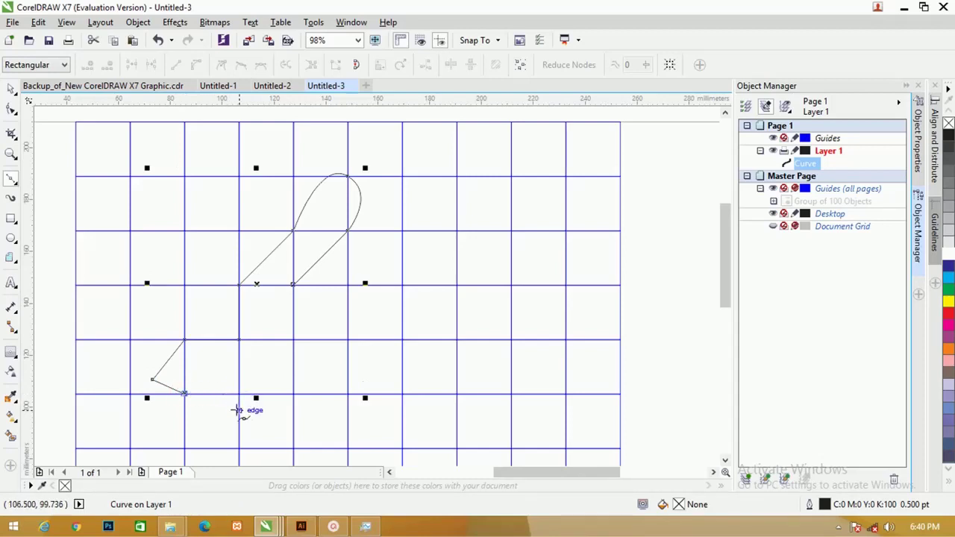
Step: Extend the outline one cell diagonally down-right, up a long rising diagonal, and about 43 mm horizontally to the right
scroll(274, 366, down, 4)
scroll(271, 379, up, 4)
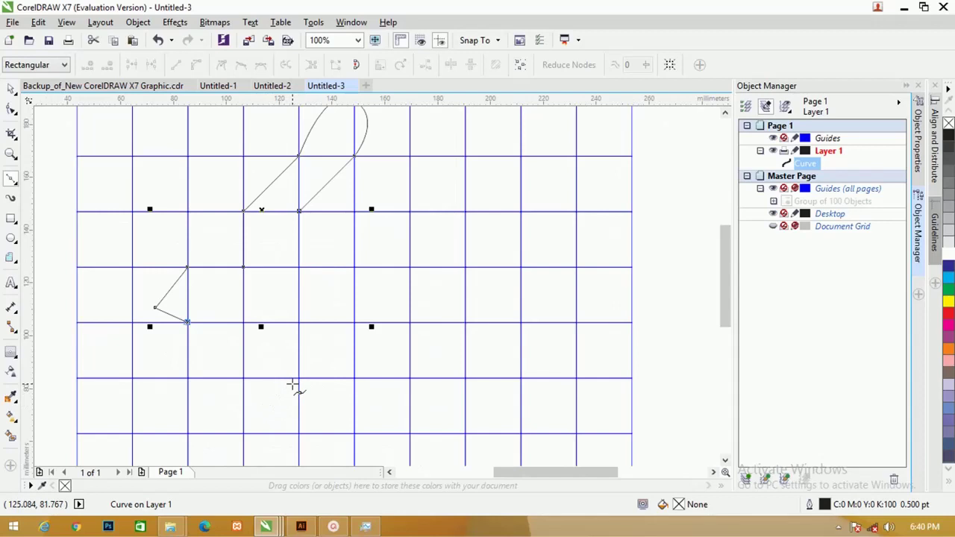
click(244, 378)
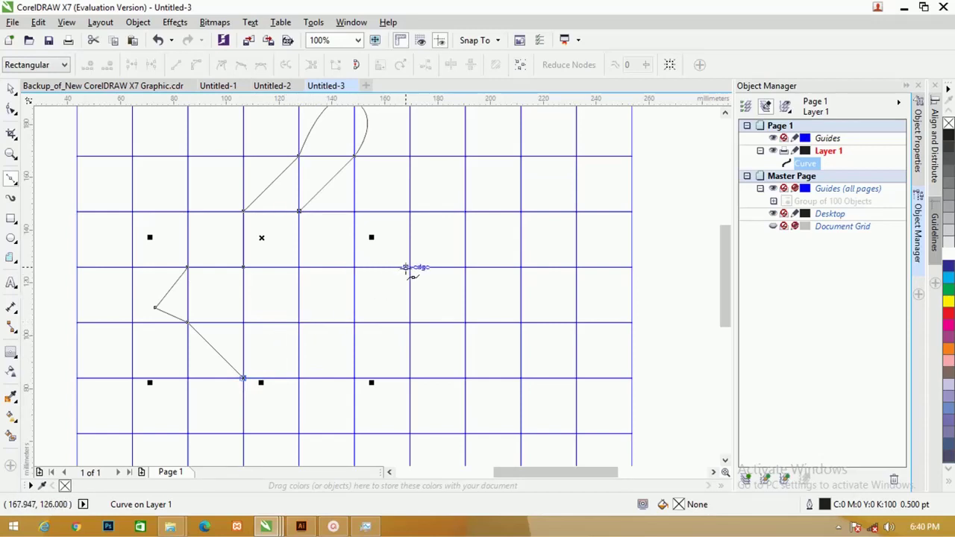
click(405, 267)
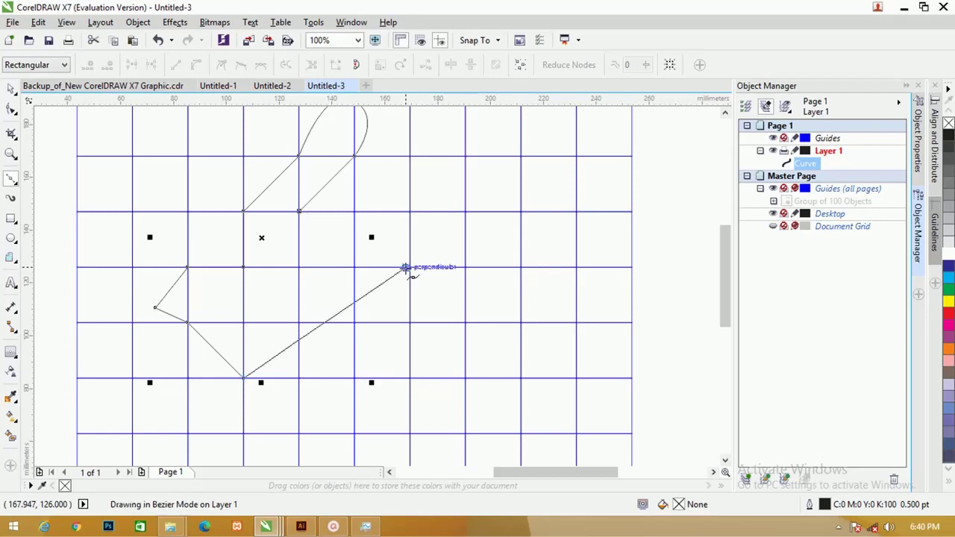
click(520, 267)
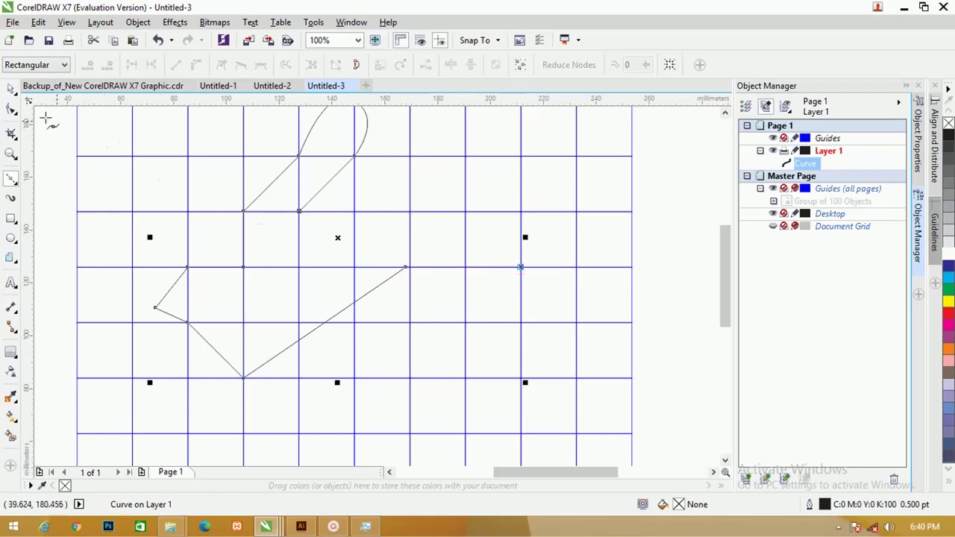
Step: Select the finished open outline and set its line width to 1.5 pt
click(12, 88)
click(380, 206)
scroll(379, 207, up, 2)
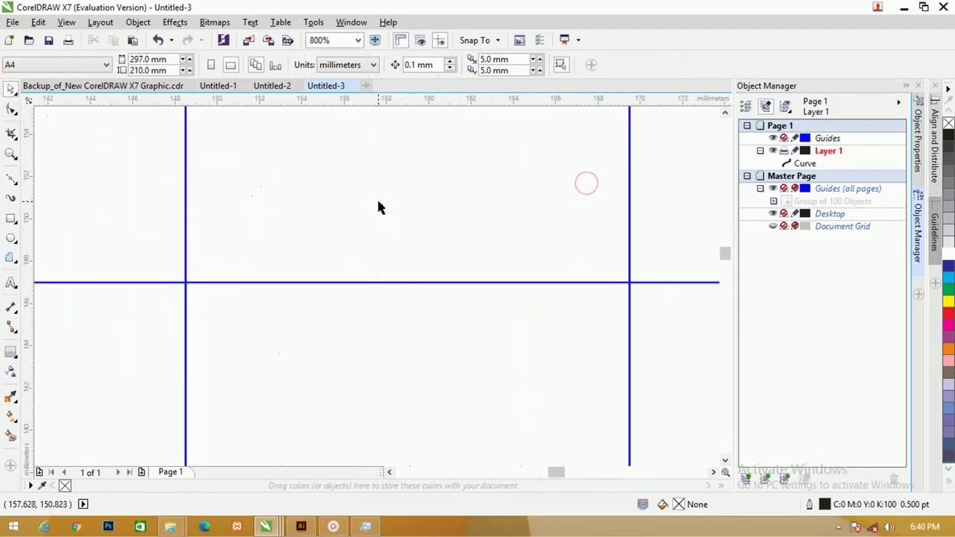
click(260, 183)
scroll(288, 189, down, 2)
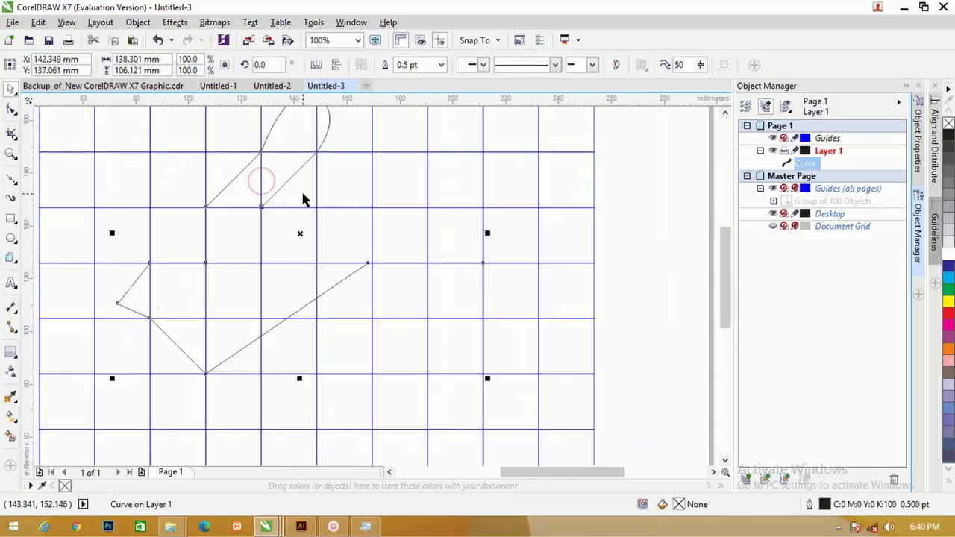
click(441, 64)
click(433, 135)
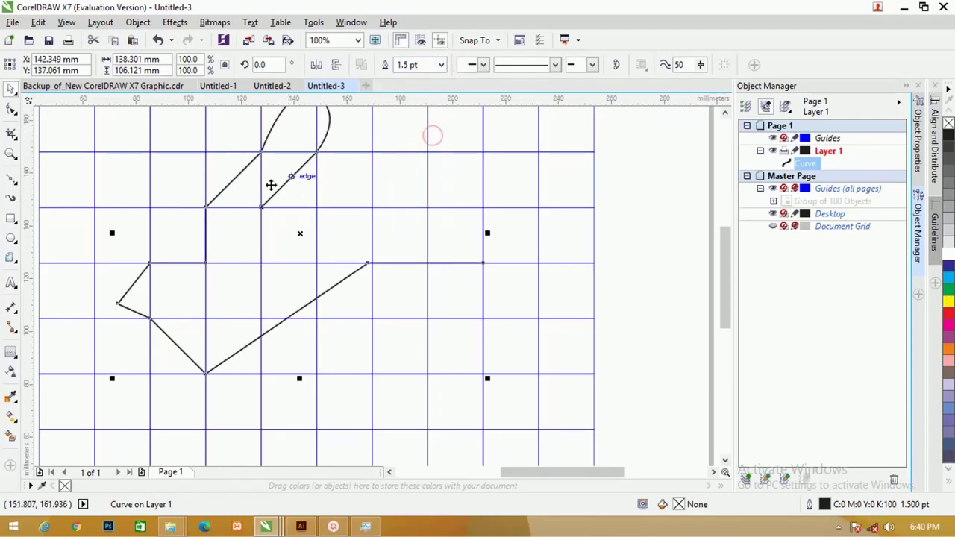
Step: Make the top node of the upper loop a cusp and straighten the loop's left side into a diagonal line
scroll(177, 222, up, 2)
scroll(178, 222, down, 2)
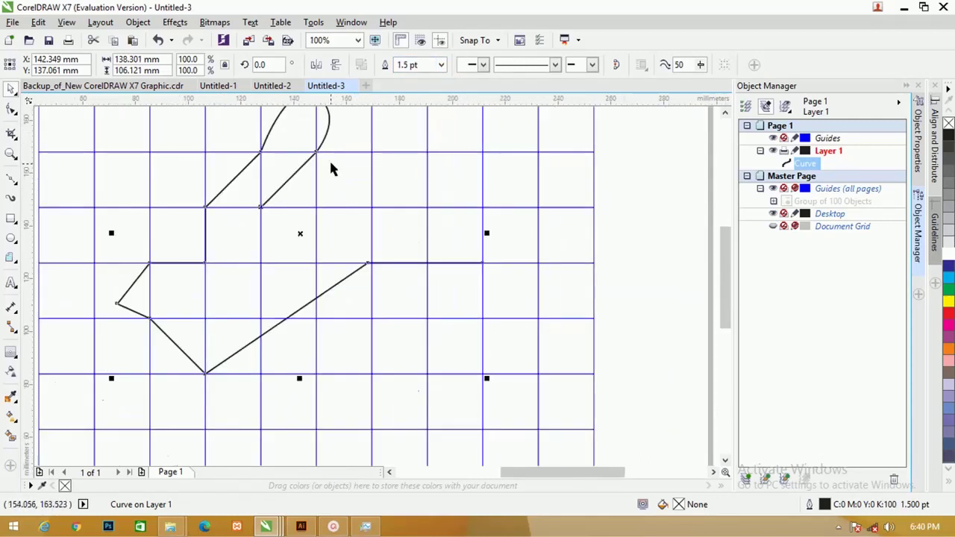
key(z)
click(378, 239)
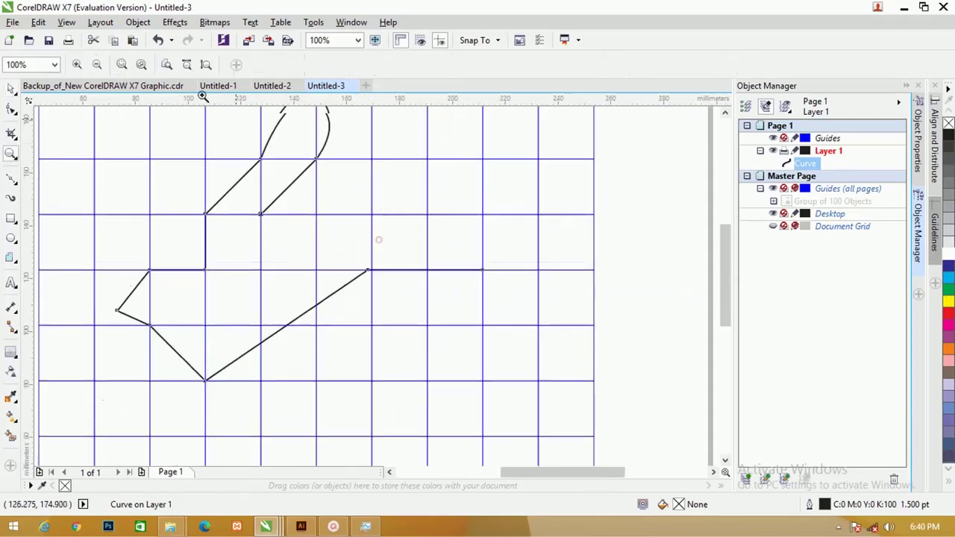
click(11, 108)
click(429, 179)
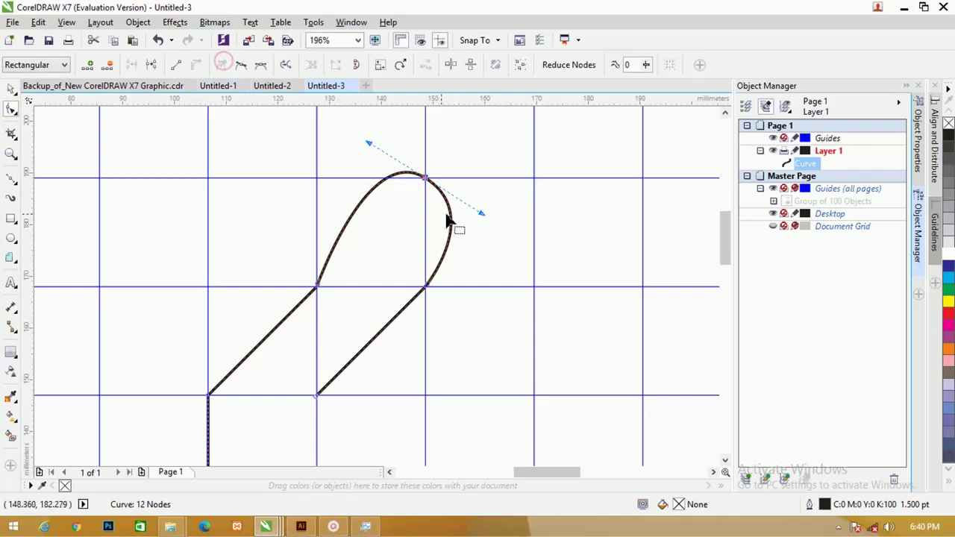
drag(369, 145, 332, 273)
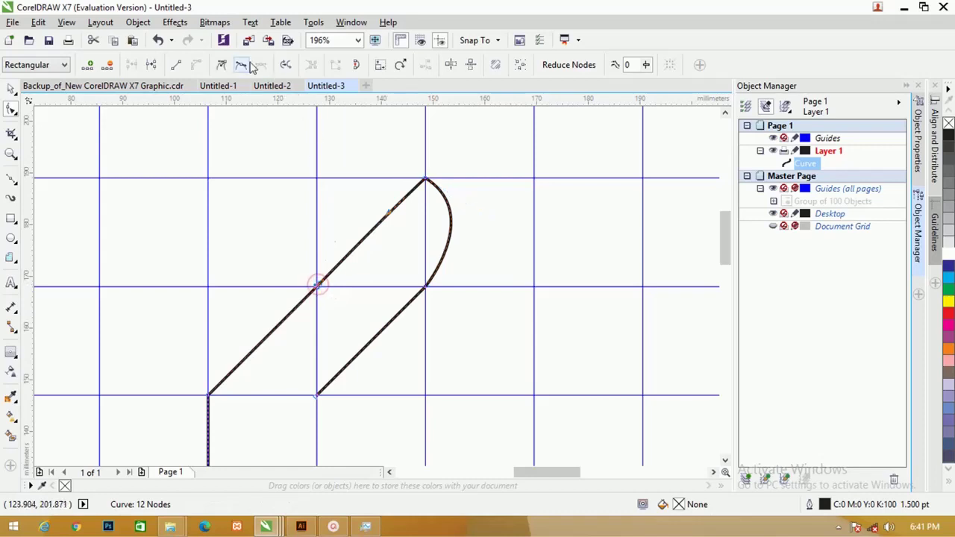
click(177, 65)
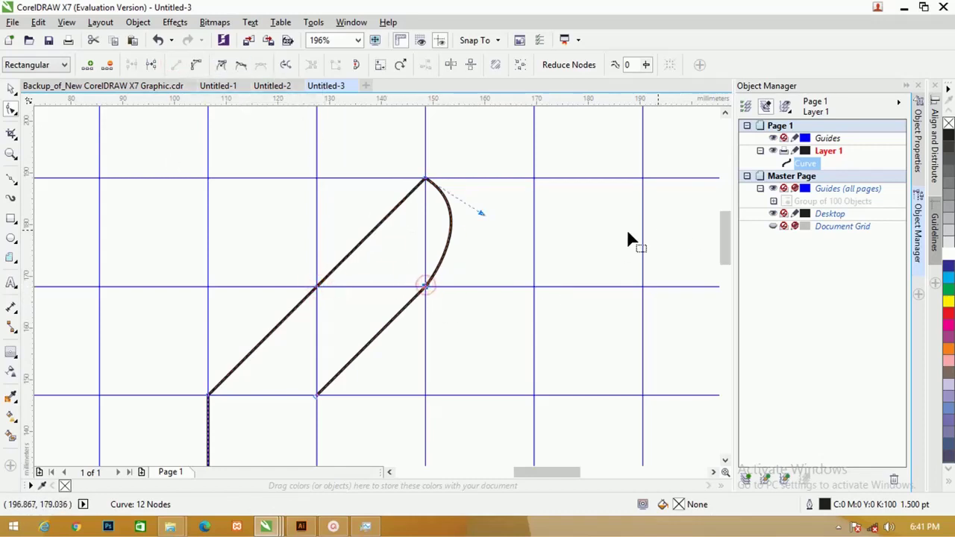
Step: Adjust the top node's handle to flatten the bulge of the curved right side slightly
drag(481, 213, 468, 219)
scroll(305, 215, down, 3)
scroll(305, 215, up, 2)
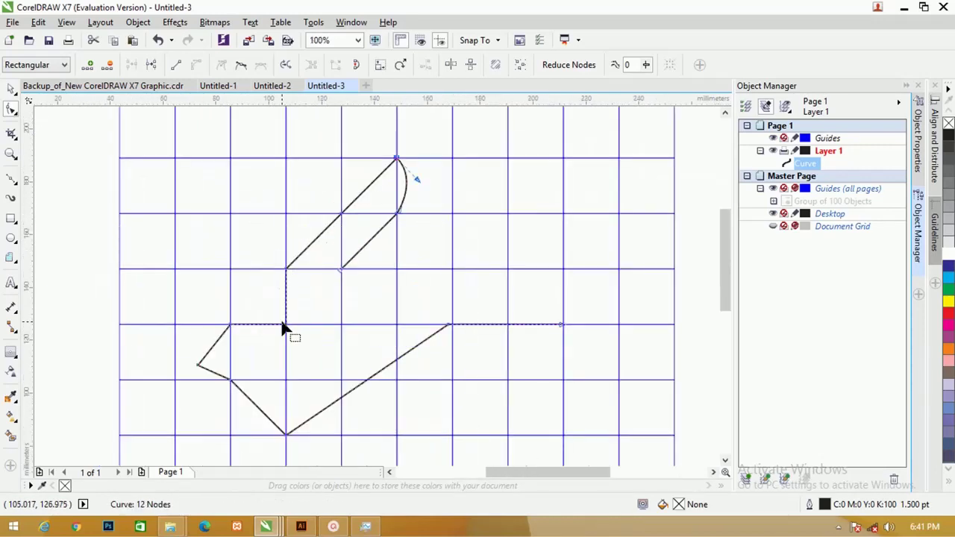
Step: Convert the one-cell vertical segment to a curve, smoothing its lower node and pulling the node's handle back in to keep the segment straight
scroll(210, 119, up, 2)
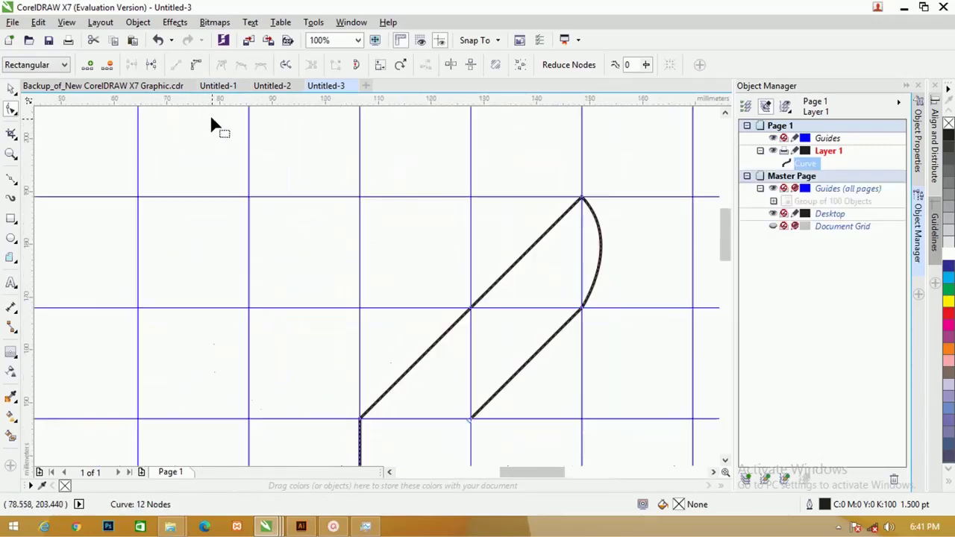
scroll(244, 121, down, 2)
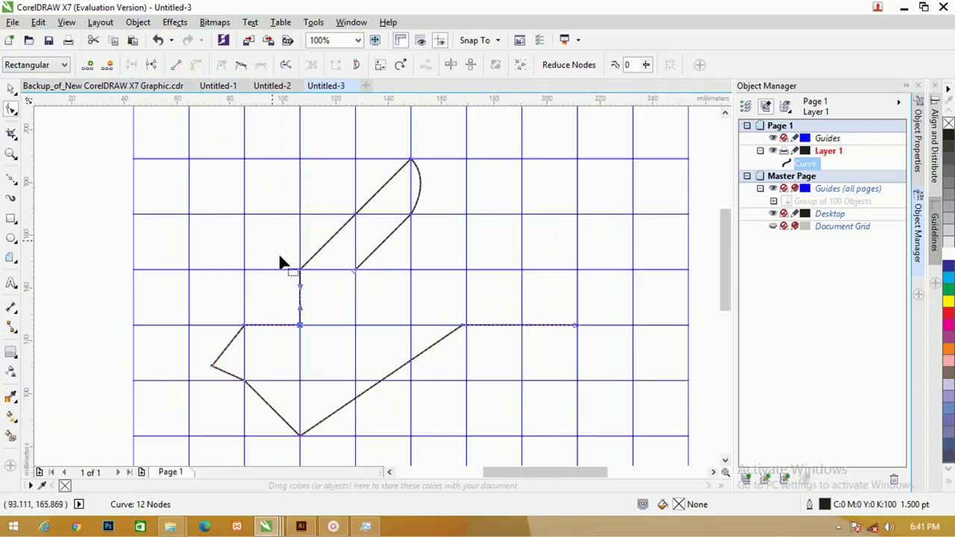
click(241, 65)
scroll(307, 337, up, 4)
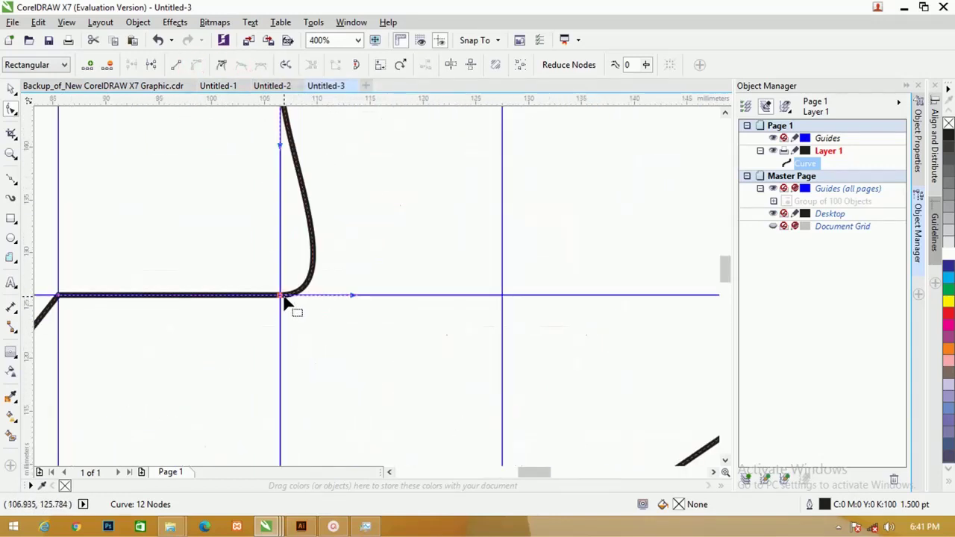
drag(353, 297, 280, 296)
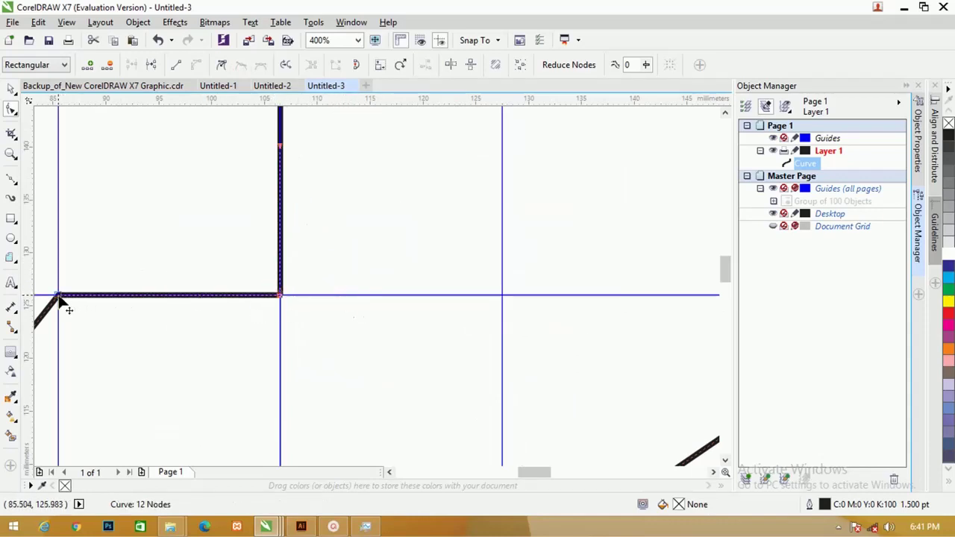
Step: Bend the adjoining one-cell horizontal segment into a downward-dipping curve and lower its left node about 2.5 mm
click(124, 296)
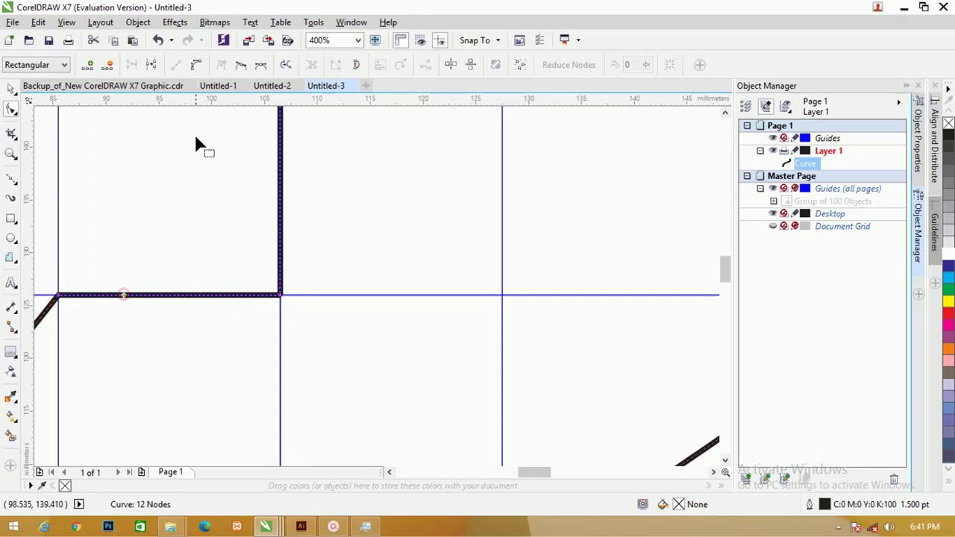
click(241, 65)
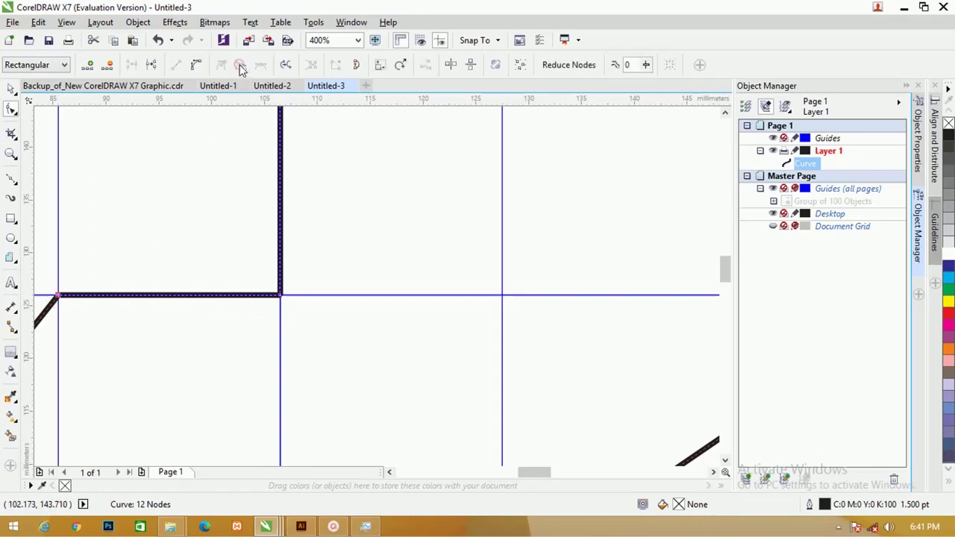
click(195, 66)
drag(209, 296, 281, 422)
scroll(320, 324, down, 1)
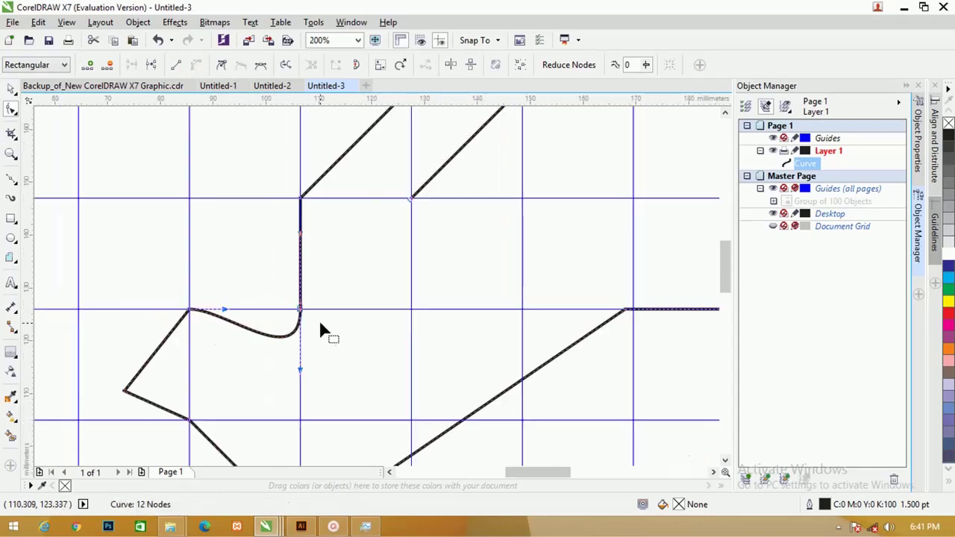
drag(190, 310, 191, 324)
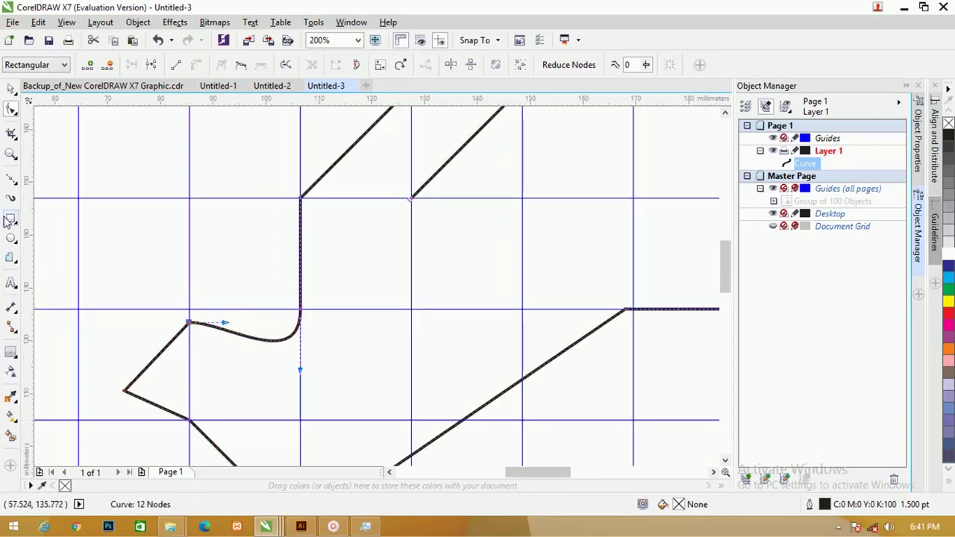
Step: Draw a circle about 12 mm in diameter behind the outline and place it inside the pointed section, near its upper corner
click(11, 238)
drag(184, 358, 249, 406)
key(shift+Page_Down)
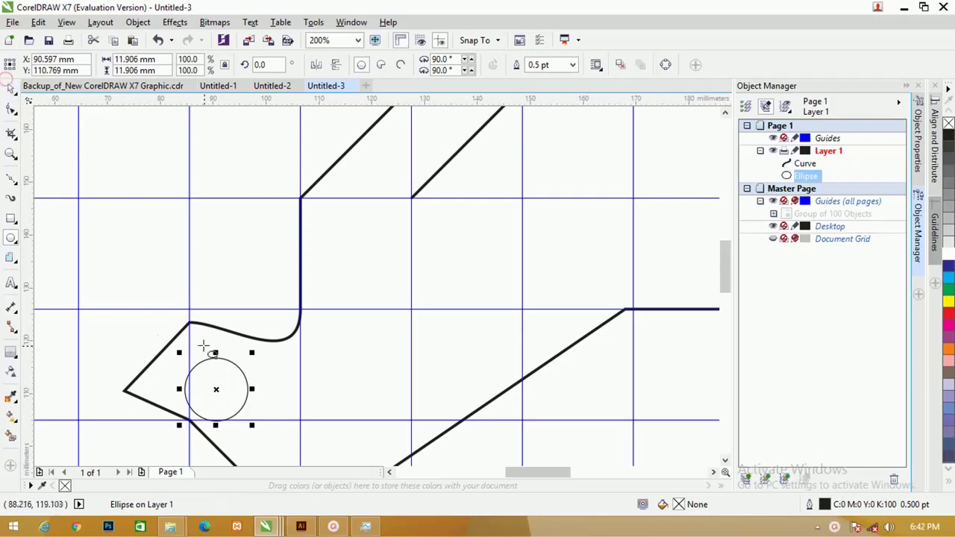
click(11, 89)
scroll(135, 324, up, 1)
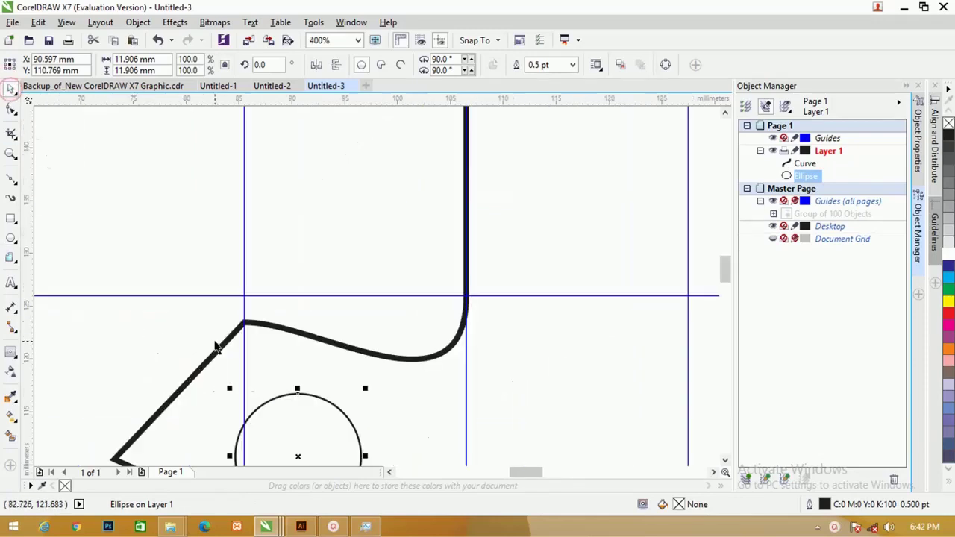
scroll(216, 342, down, 1)
drag(260, 371, 235, 337)
Step: Lower the outline's left pointed tip about 4 mm and bow the short segment beneath it upward into a curve
click(167, 401)
key(F10)
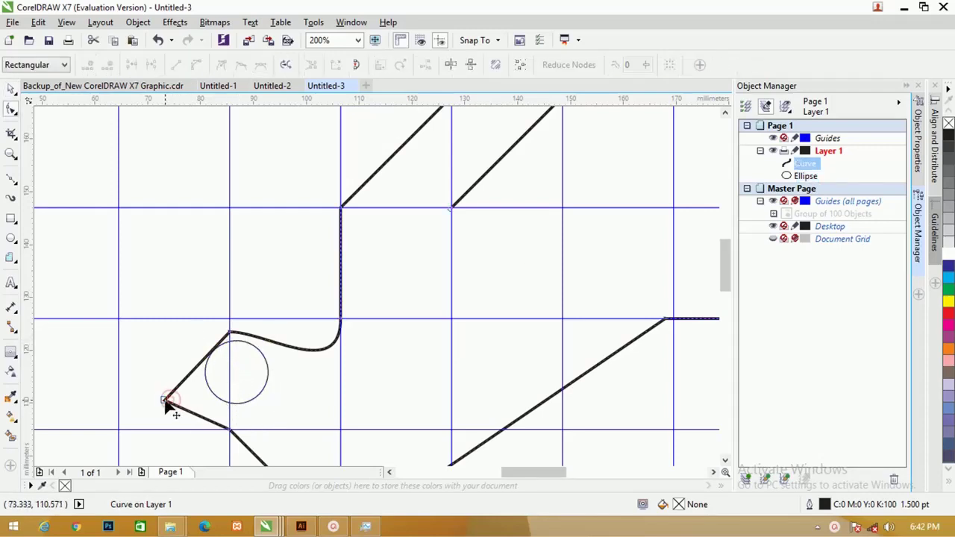
drag(165, 400, 163, 423)
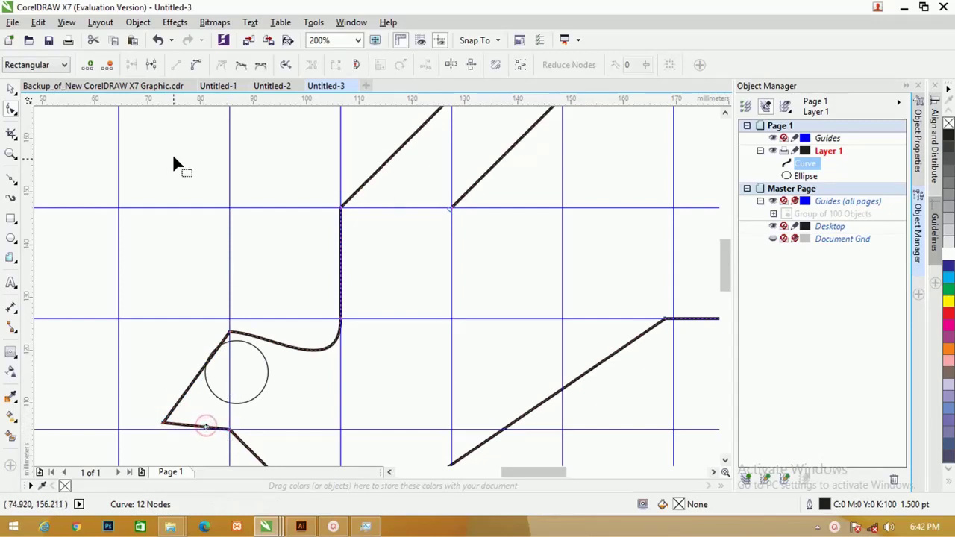
click(195, 64)
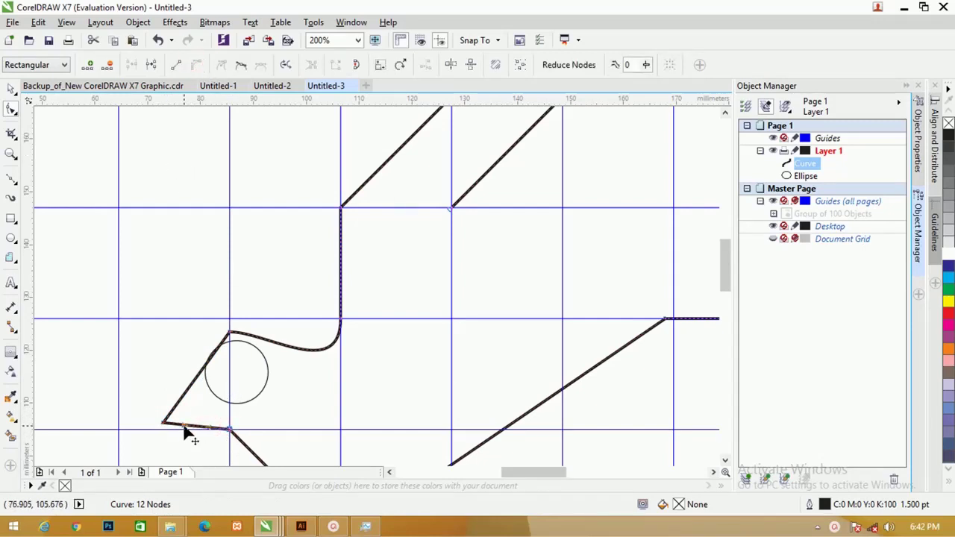
mouse_move(187, 427)
mouse_down()
mouse_move(213, 424)
mouse_move(202, 430)
mouse_up()
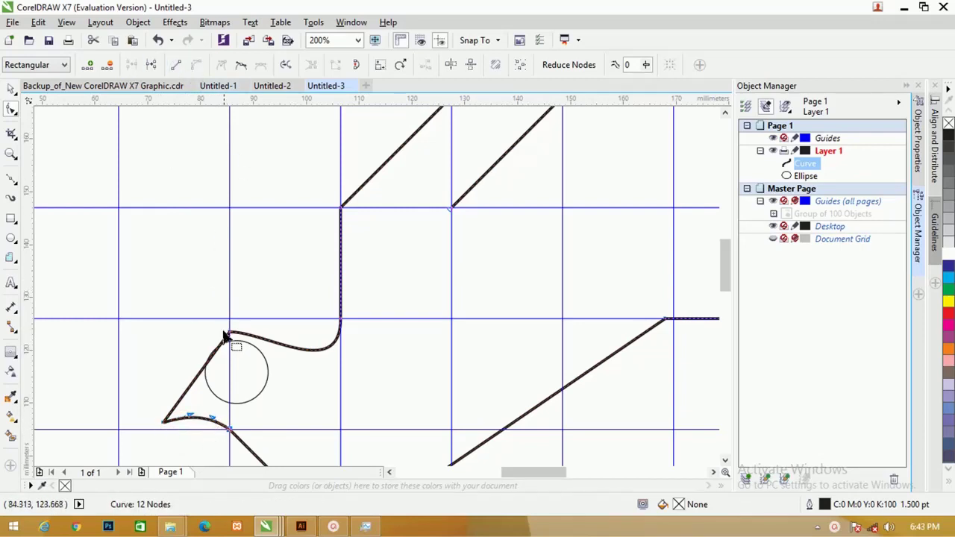
Step: Make the outline's upper corner node beside the circle smooth, so the curved edge continues the straight slanted segment
drag(231, 335, 324, 426)
key(z)
click(11, 109)
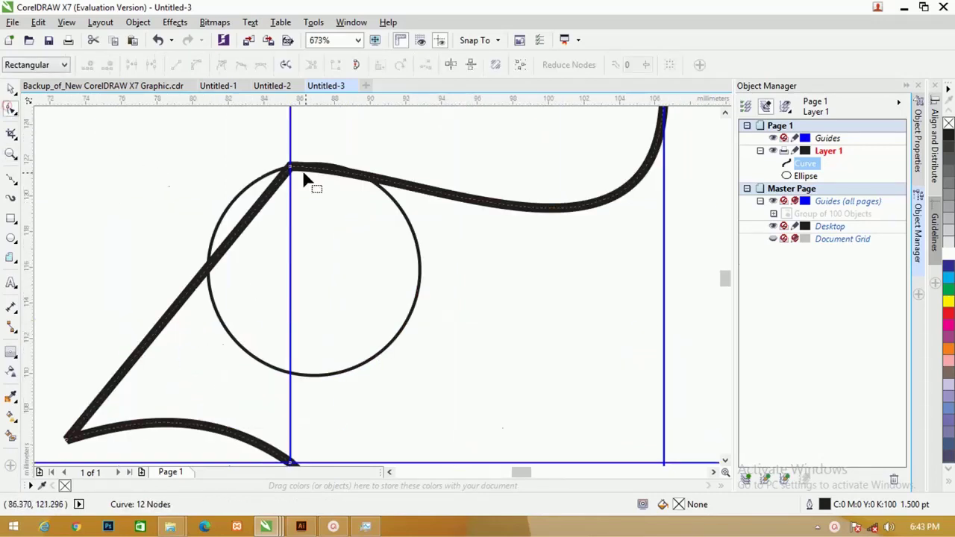
click(292, 167)
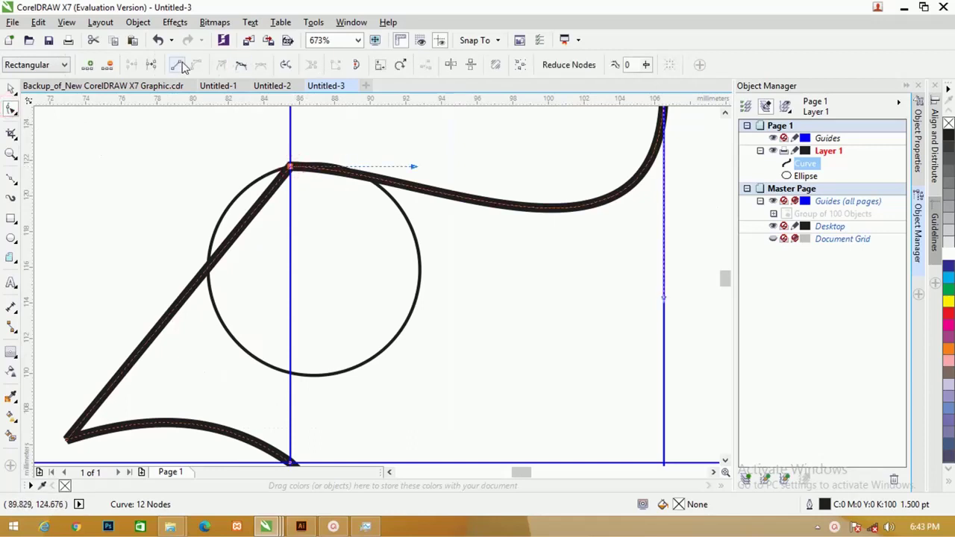
click(241, 66)
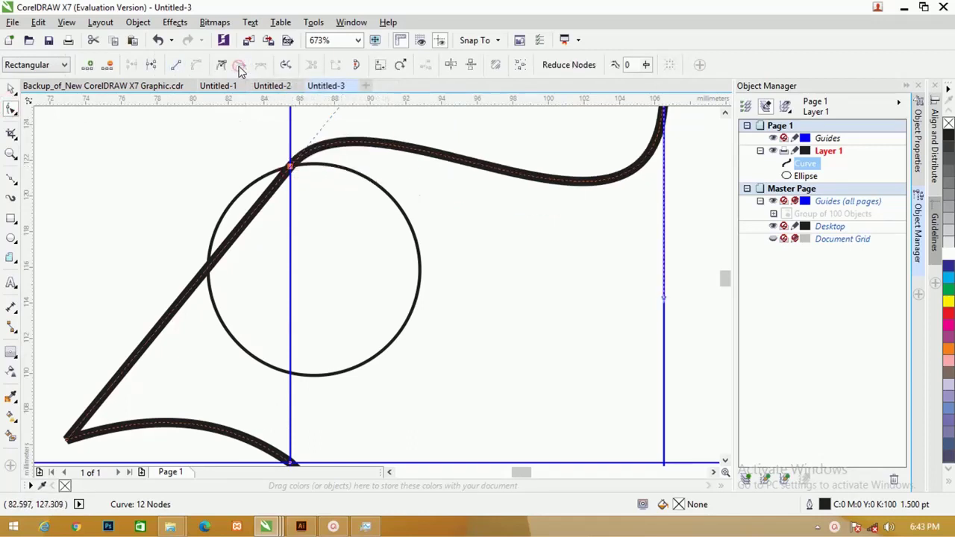
scroll(297, 181, down, 3)
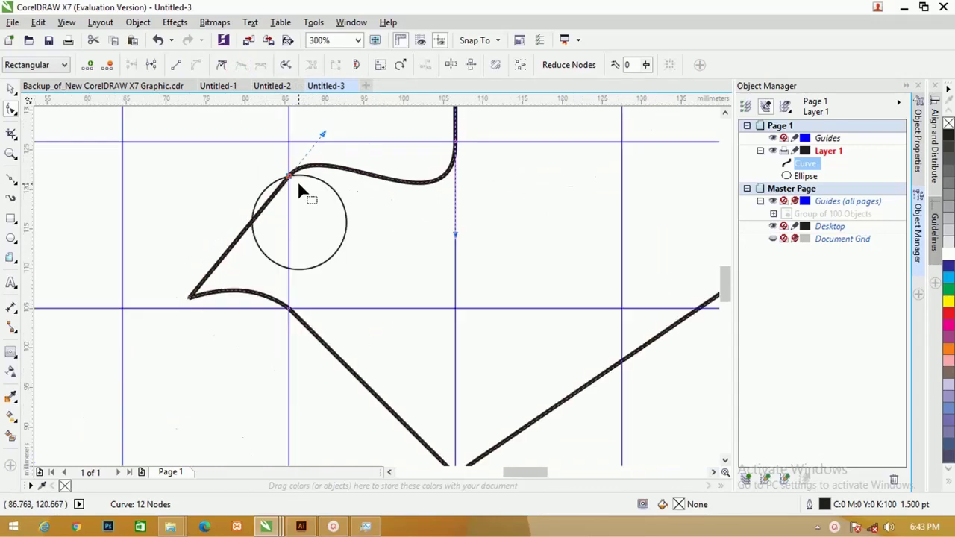
Step: Move the circle about 1.9 mm right and 0.2 mm up so it sits inside the outline's rounded corner
click(312, 183)
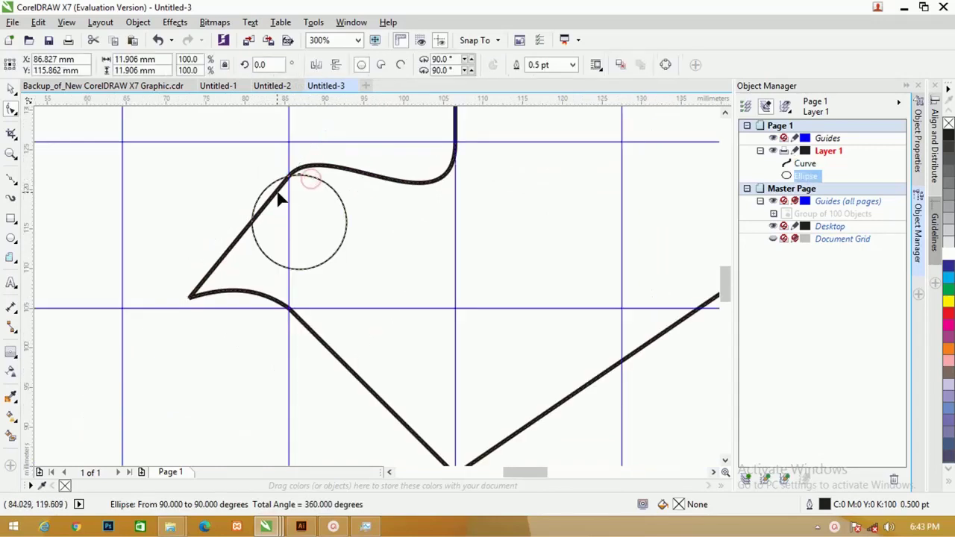
key(space)
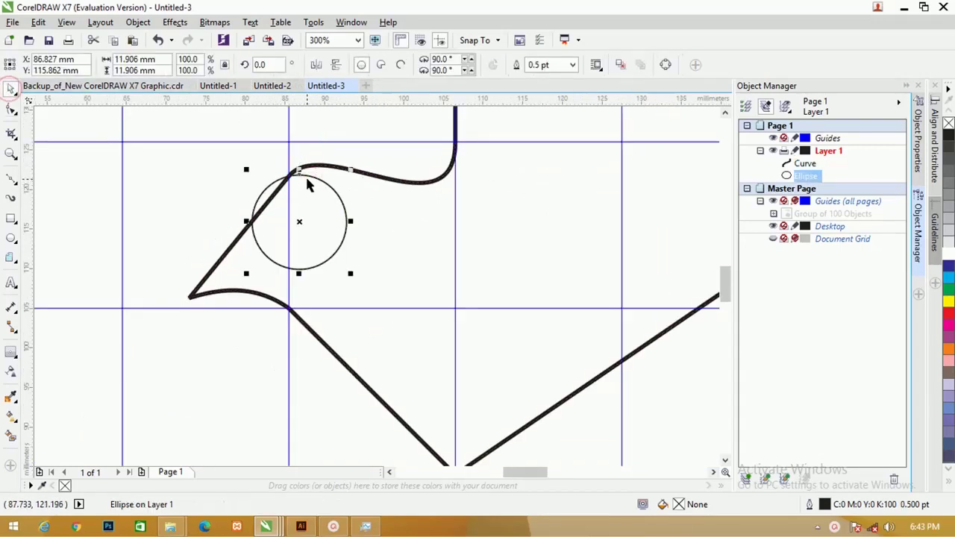
drag(309, 185, 323, 174)
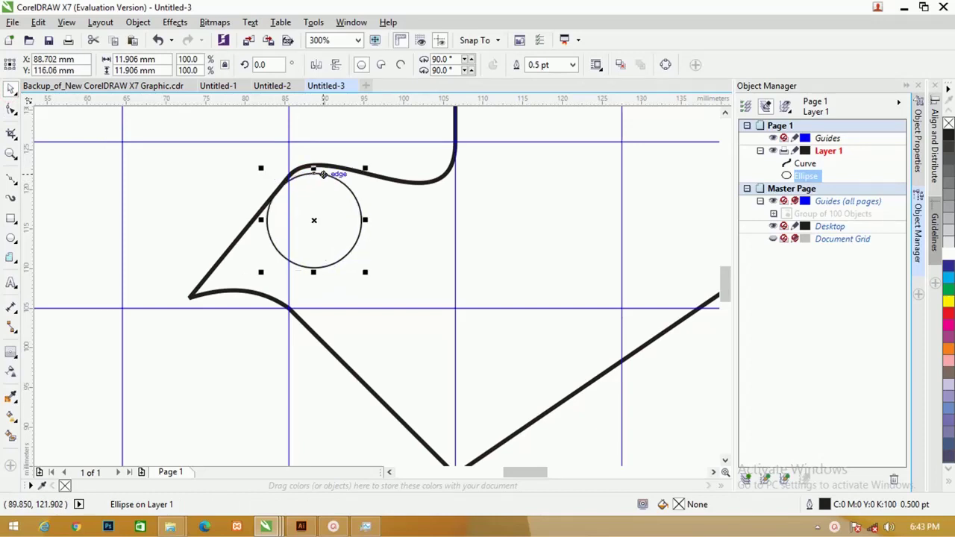
Step: Move the outline's smoothed node about 1 mm left and 1 mm down and lengthen both curve handles to follow the circle's upper edge
click(375, 177)
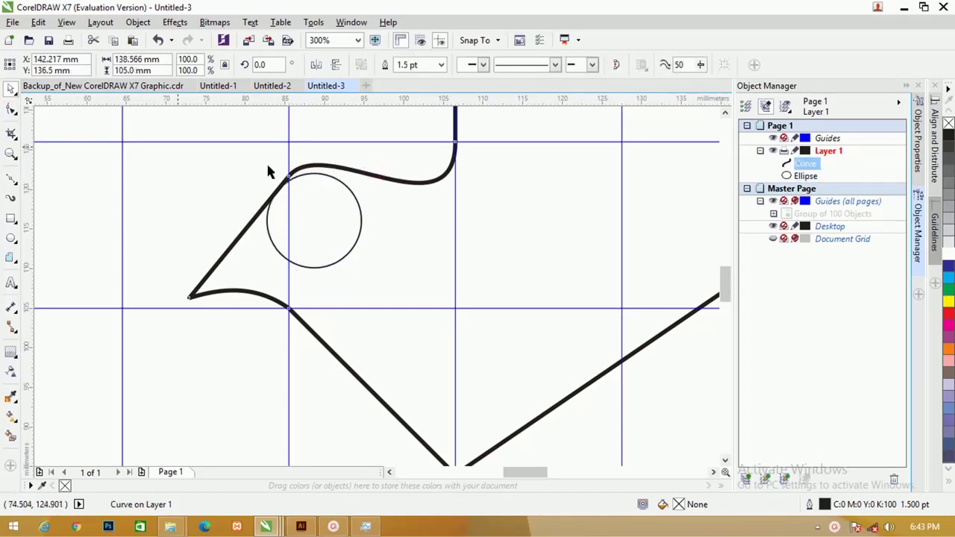
click(9, 110)
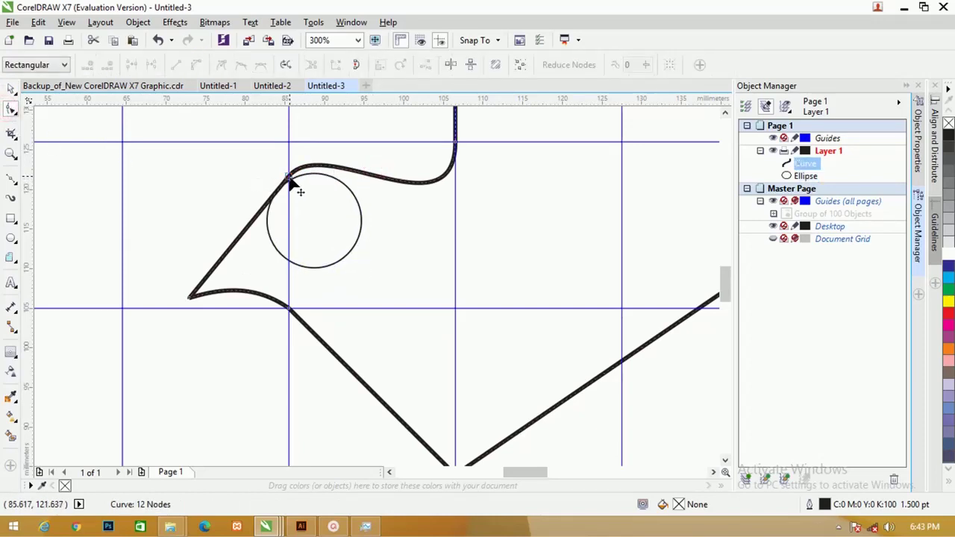
drag(290, 180, 283, 188)
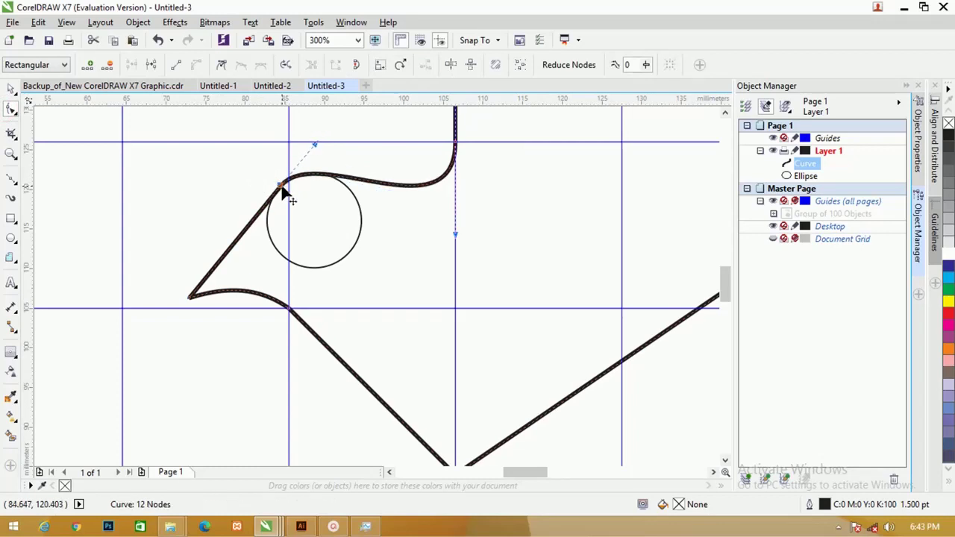
drag(315, 145, 318, 138)
drag(456, 237, 455, 250)
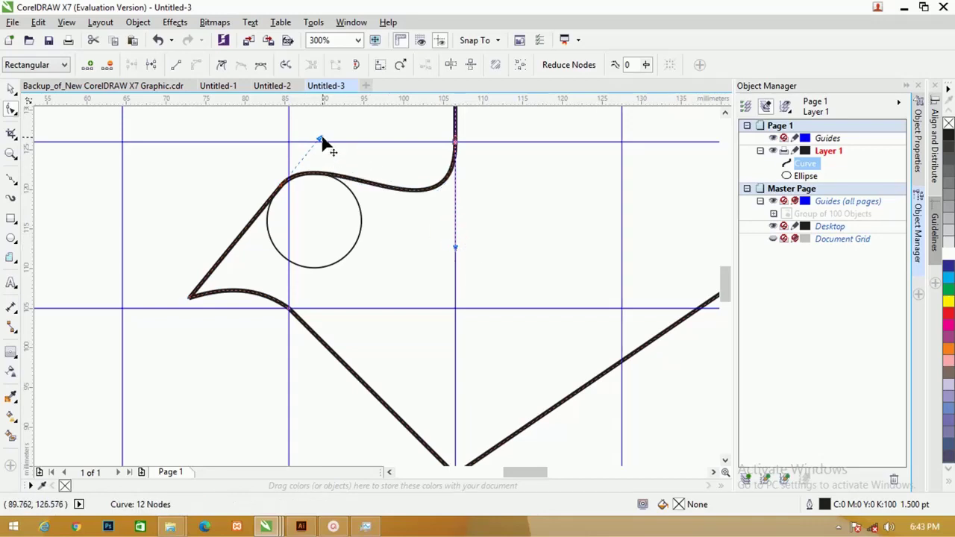
drag(323, 139, 331, 139)
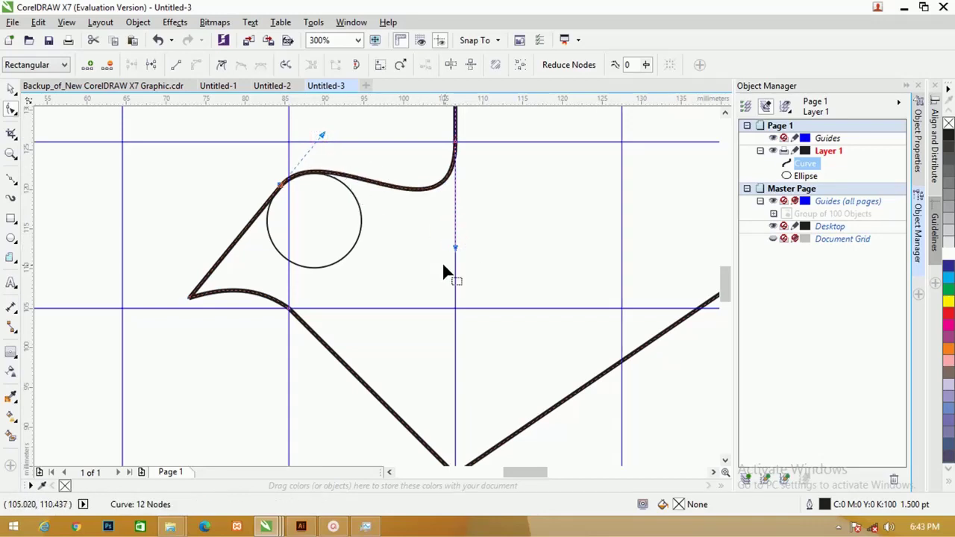
drag(456, 251, 456, 256)
Step: Nudge the outline's left pointed tip about 0.5 mm to the right
scroll(218, 200, down, 4)
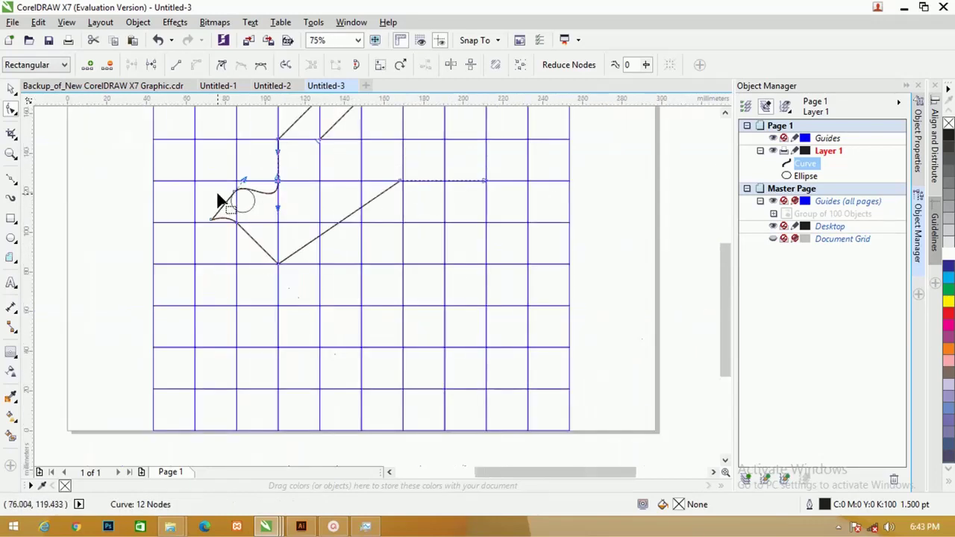
scroll(221, 206, up, 4)
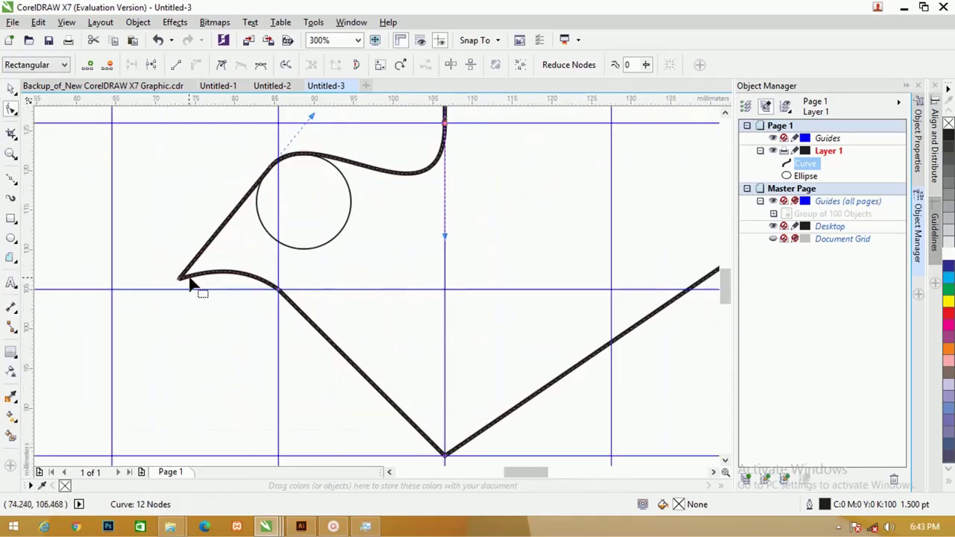
drag(189, 279, 185, 279)
key(ctrl+z)
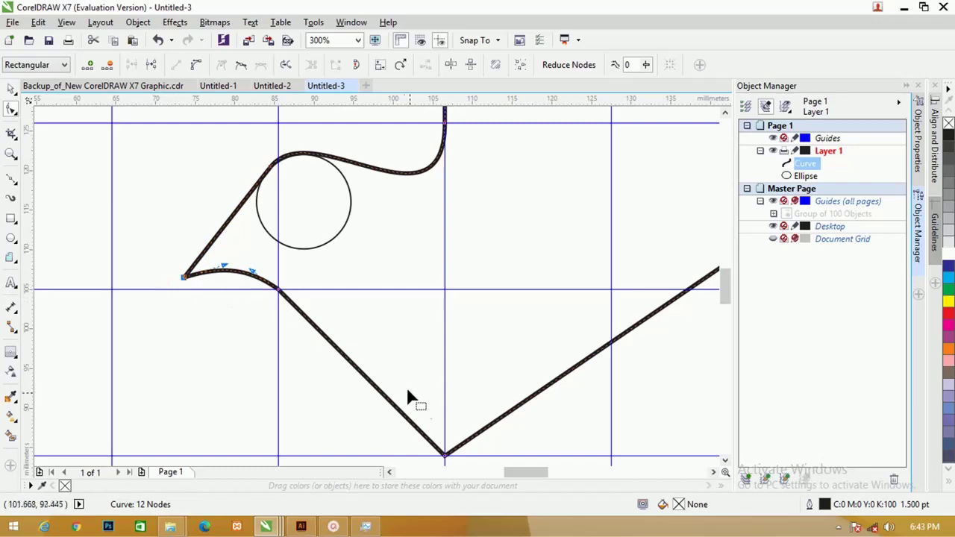
Step: Convert the short lower diagonal segment to a curve and round it into the outline's bottom corner, aligned with the long diagonal
scroll(301, 293, down, 2)
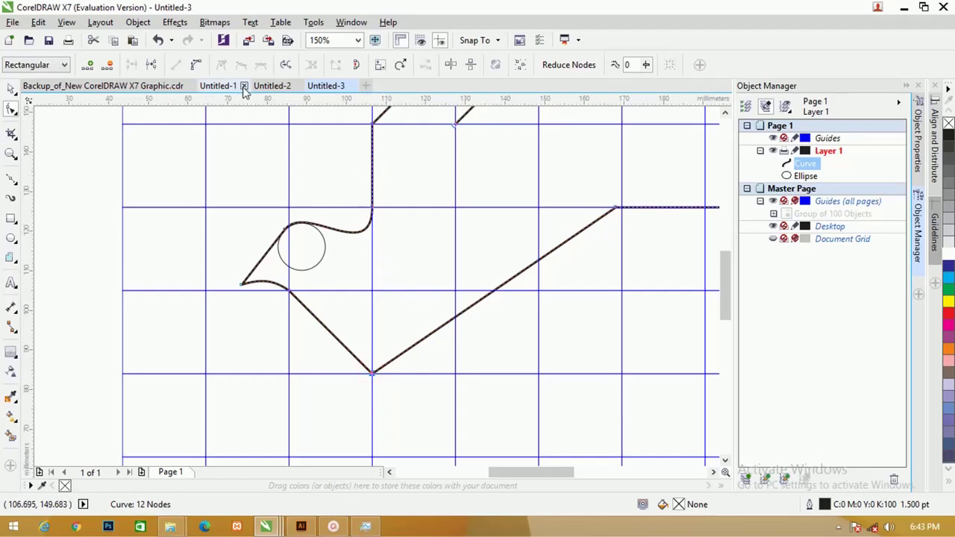
click(194, 66)
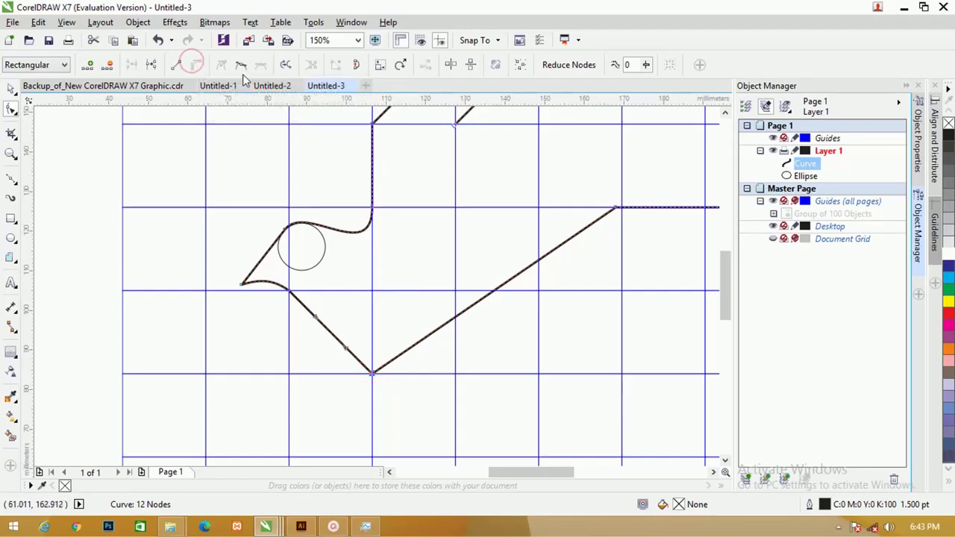
drag(346, 348, 341, 395)
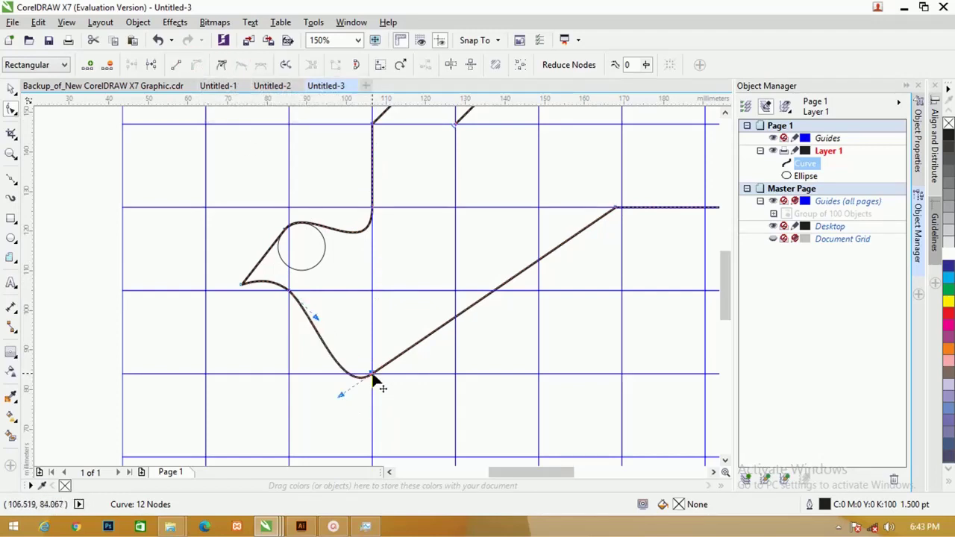
Step: Align the long diagonal's upper node with the grid intersection and convert the diagonal to a curve with that node smooth
scroll(338, 288, down, 2)
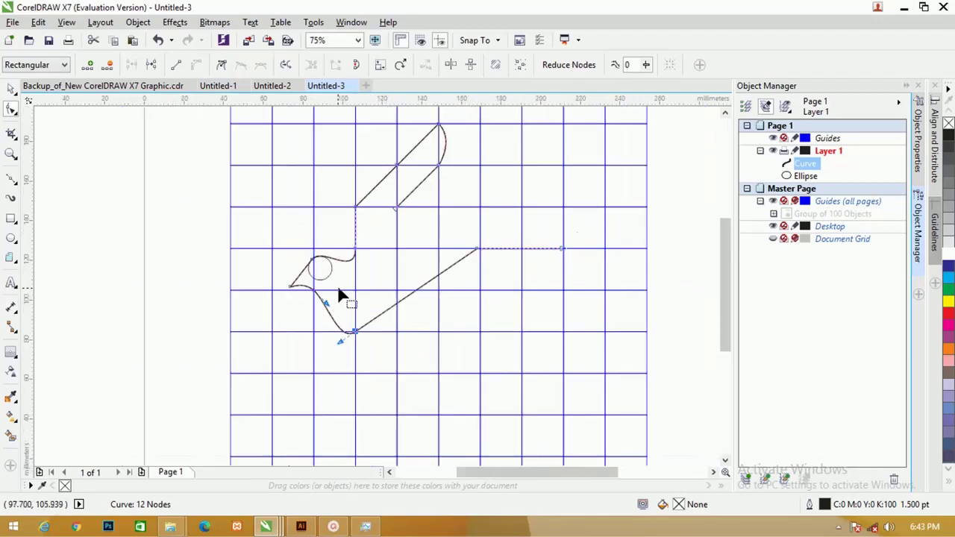
drag(477, 250, 483, 250)
scroll(482, 251, up, 2)
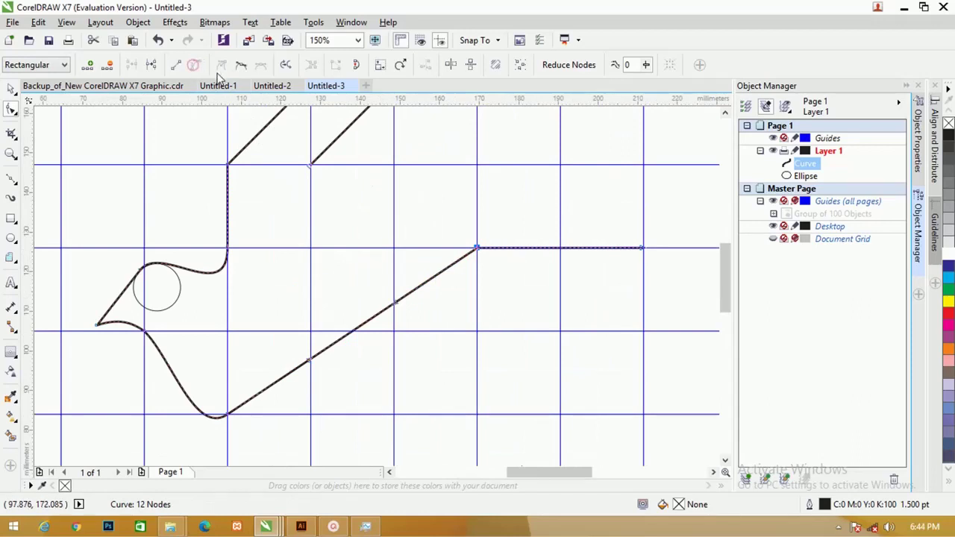
click(196, 65)
click(242, 64)
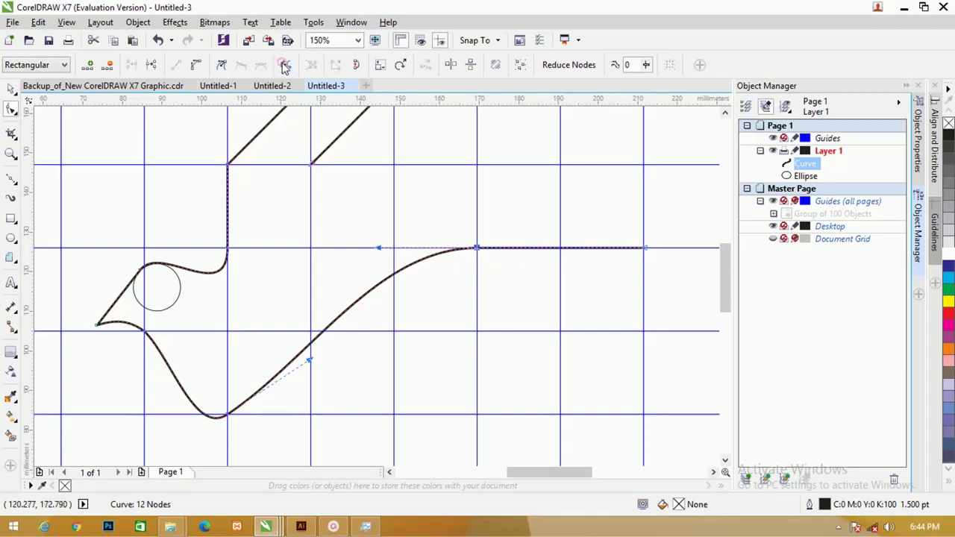
Step: Convert the adjoining two-cell horizontal segment to a curve, make the shared node symmetrical and tilt its handle upward along the diagonal
click(197, 64)
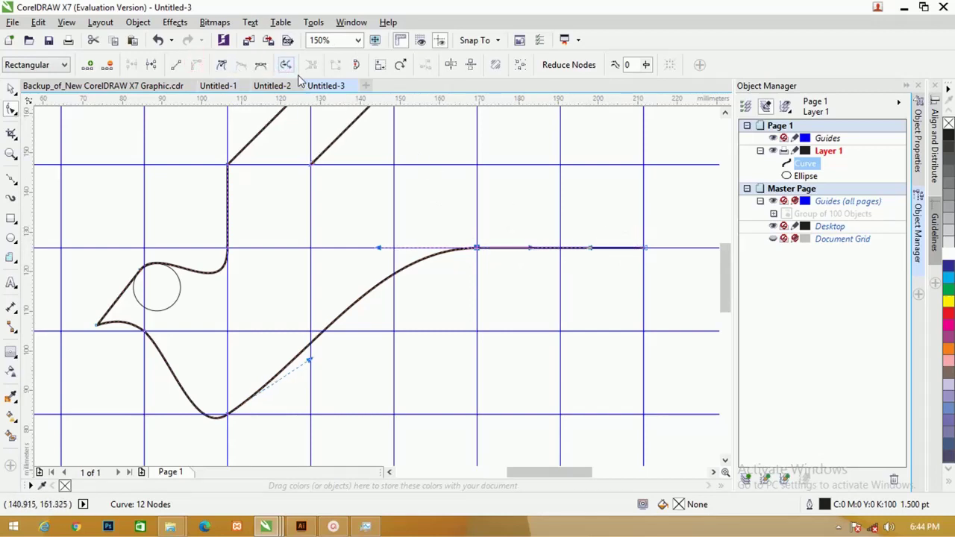
click(261, 66)
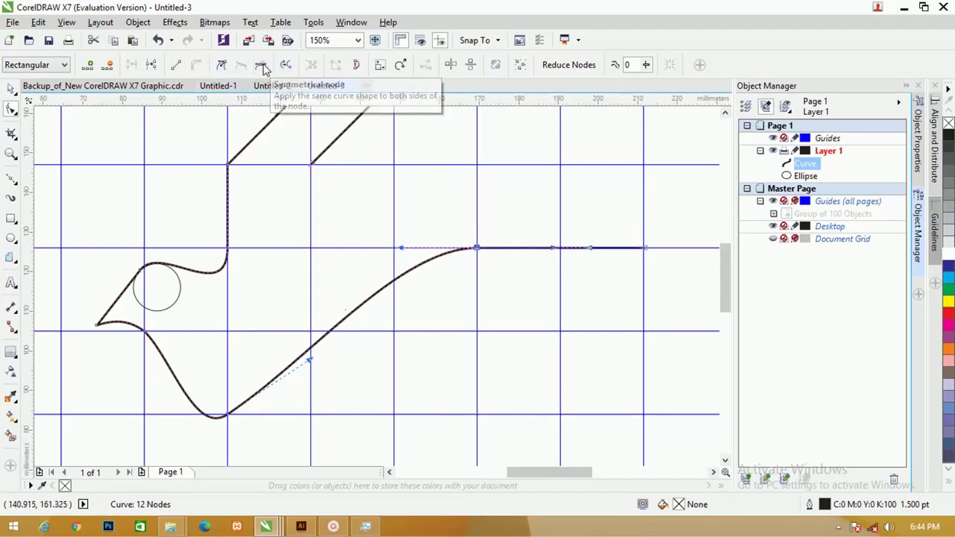
drag(556, 254, 523, 217)
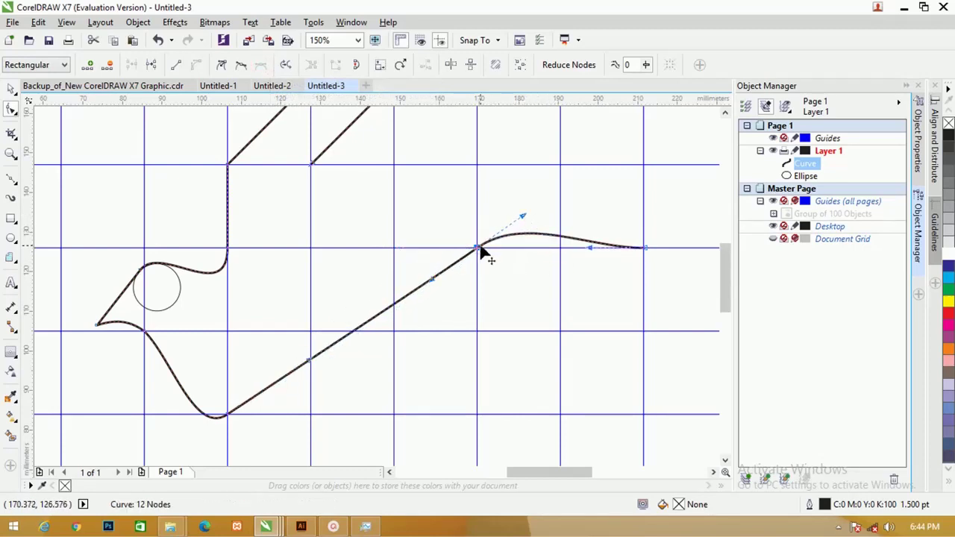
drag(479, 251, 477, 250)
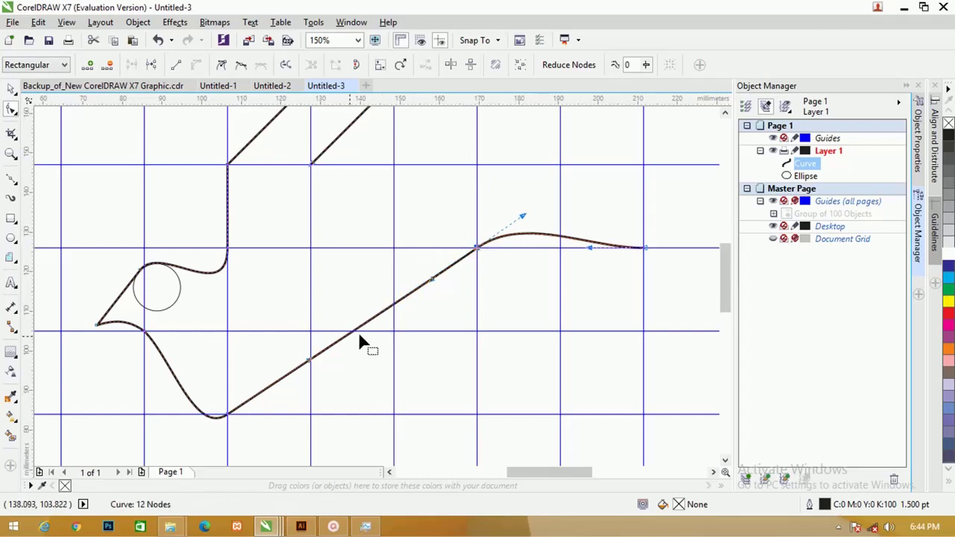
Step: Bring the outline's right end node about 10 mm left and shape the last segment into an even upward arch
click(591, 251)
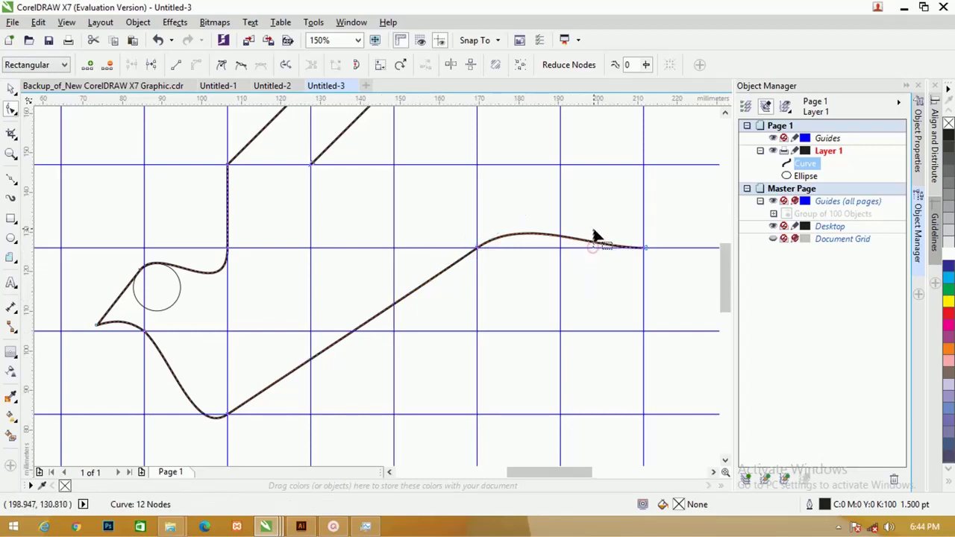
click(644, 248)
drag(591, 252, 605, 221)
drag(646, 254, 606, 254)
drag(524, 217, 521, 219)
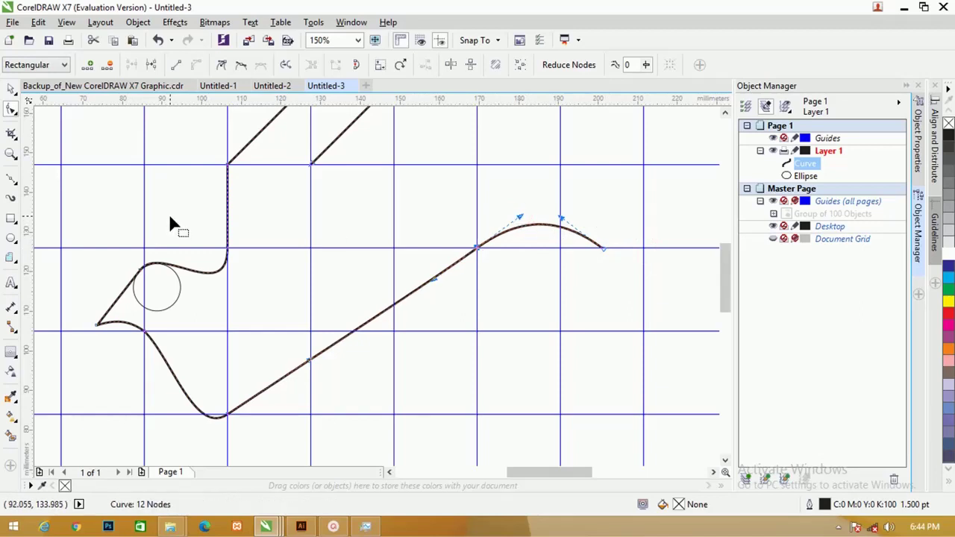
Step: Duplicate the outline curve and move the copy about 1.8 mm right and 7.2 mm down
scroll(171, 217, down, 1)
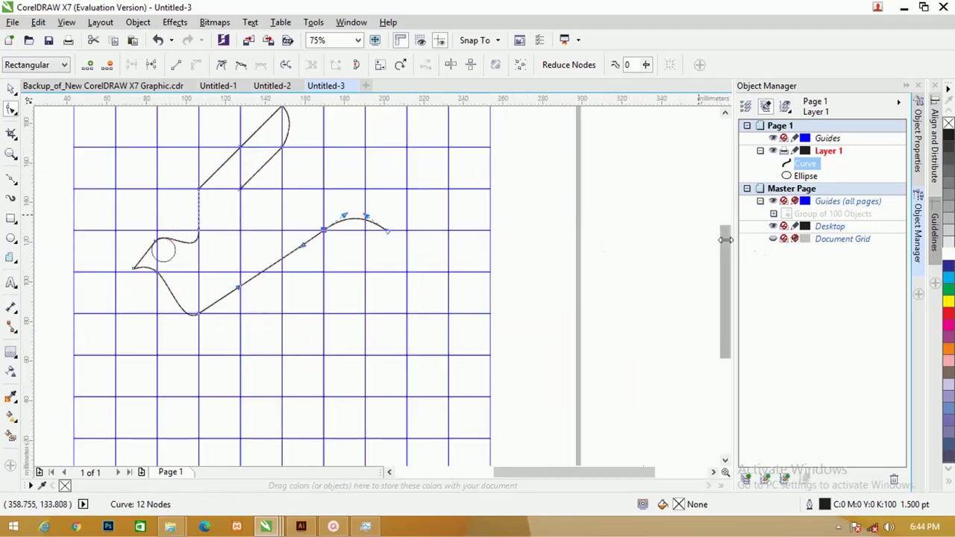
drag(724, 243, 724, 216)
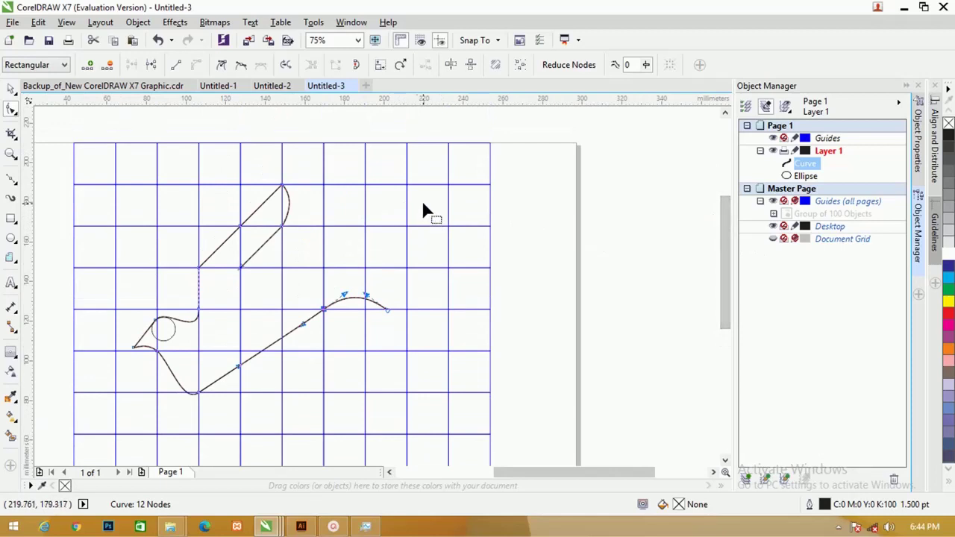
key(z)
drag(165, 186, 373, 302)
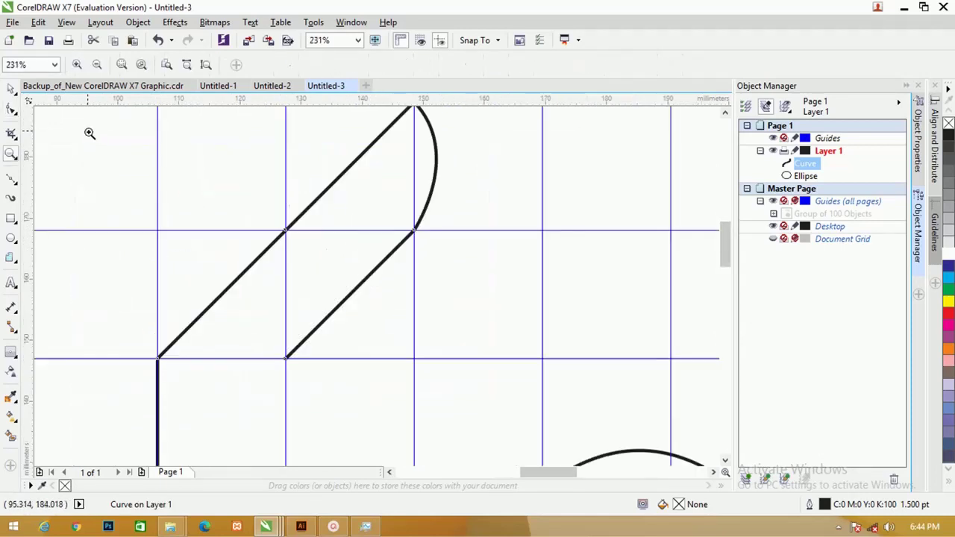
click(11, 89)
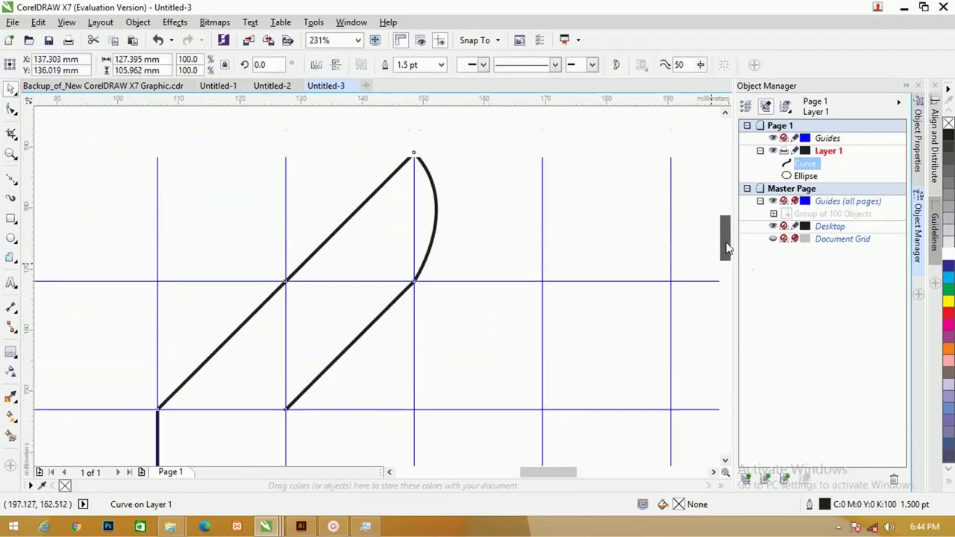
scroll(724, 239, up, 2)
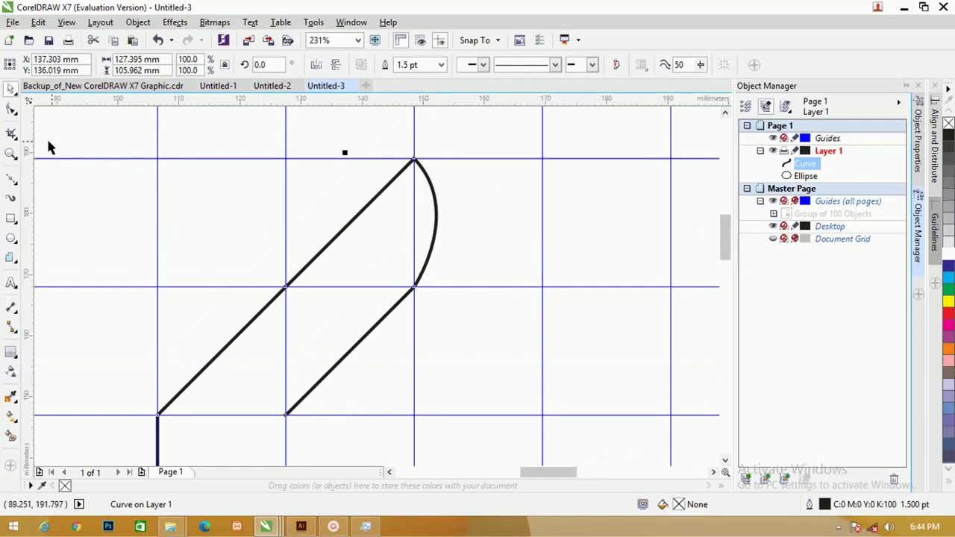
click(11, 108)
click(415, 162)
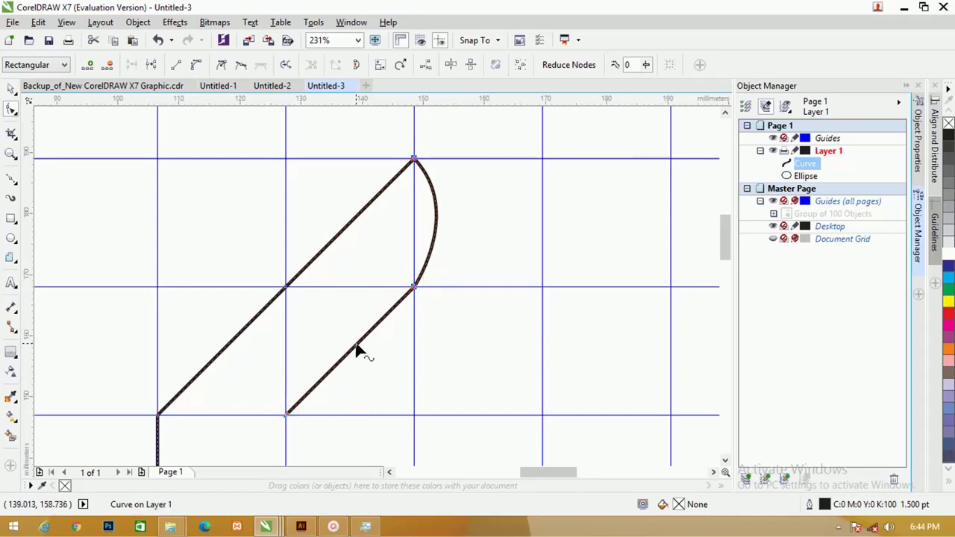
key(ctrl+k)
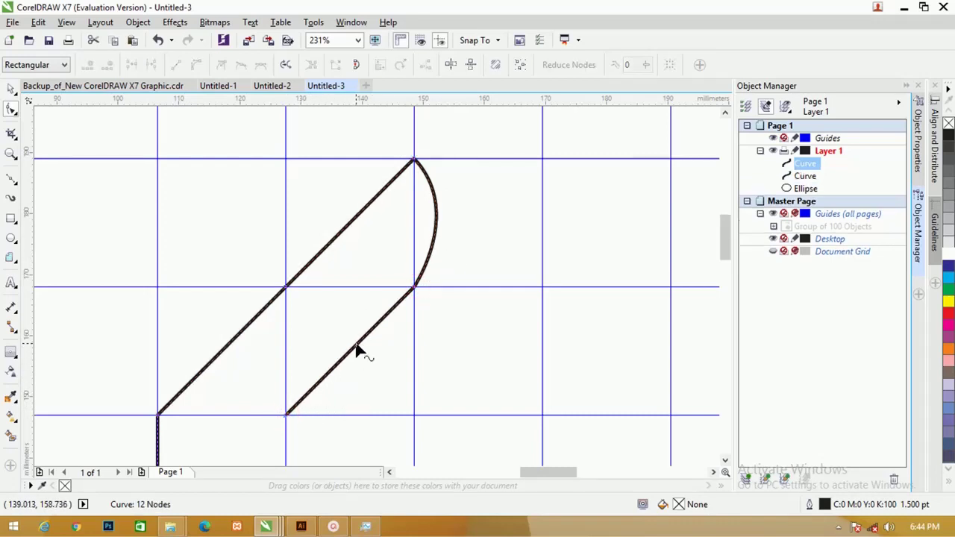
click(11, 88)
drag(435, 222, 448, 266)
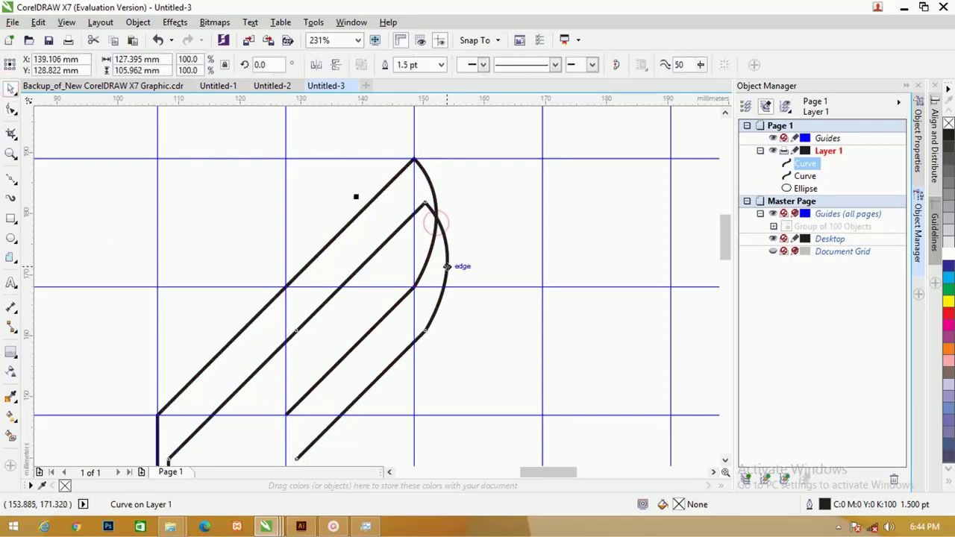
Step: Move the duplicated outline up and to the right of the original so it lies partly outside the guide grid
scroll(369, 230, down, 2)
scroll(401, 251, down, 4)
scroll(401, 251, up, 4)
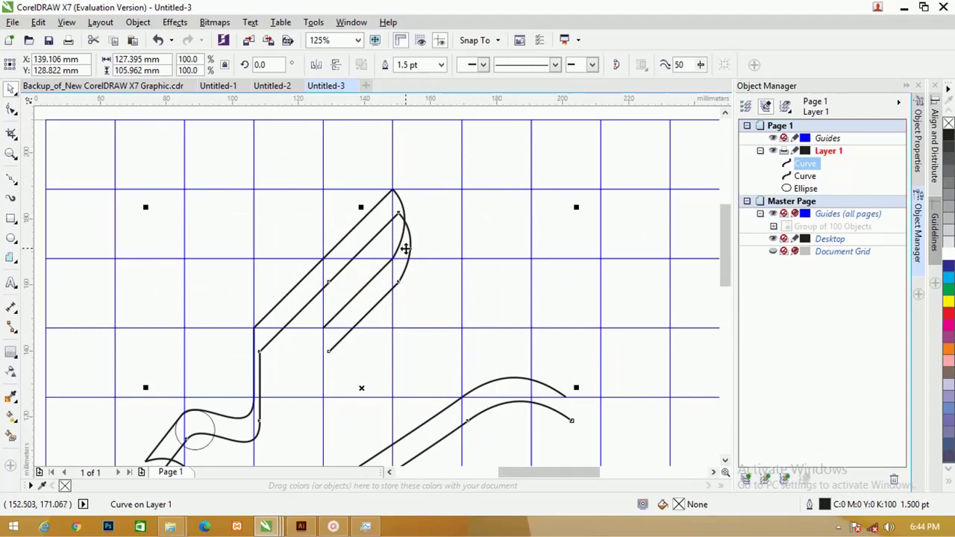
scroll(408, 251, down, 1)
drag(401, 245, 579, 168)
Step: Delete the duplicate's tail, body, head and left wing nodes, keeping only the curved wing tip and its short lower diagonal
click(12, 109)
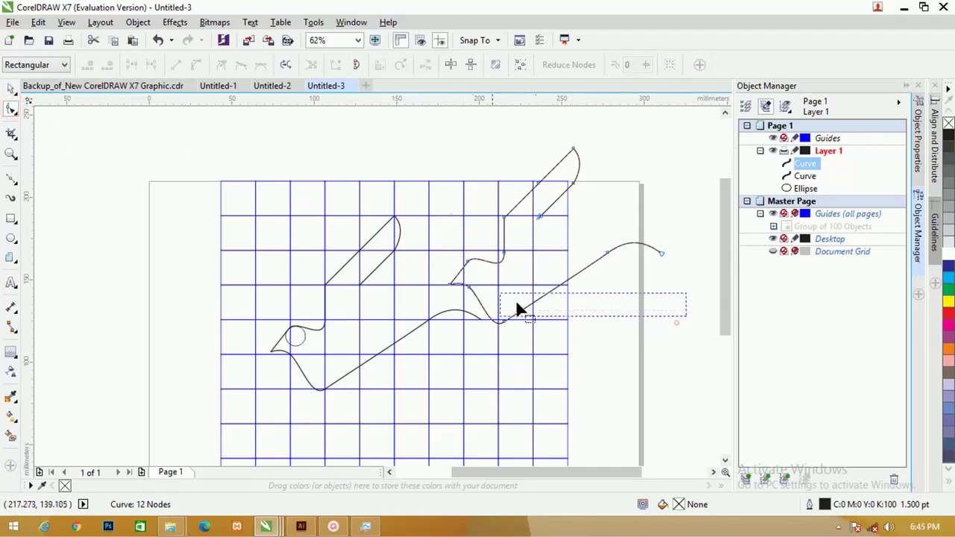
drag(516, 303, 405, 223)
key(Delete)
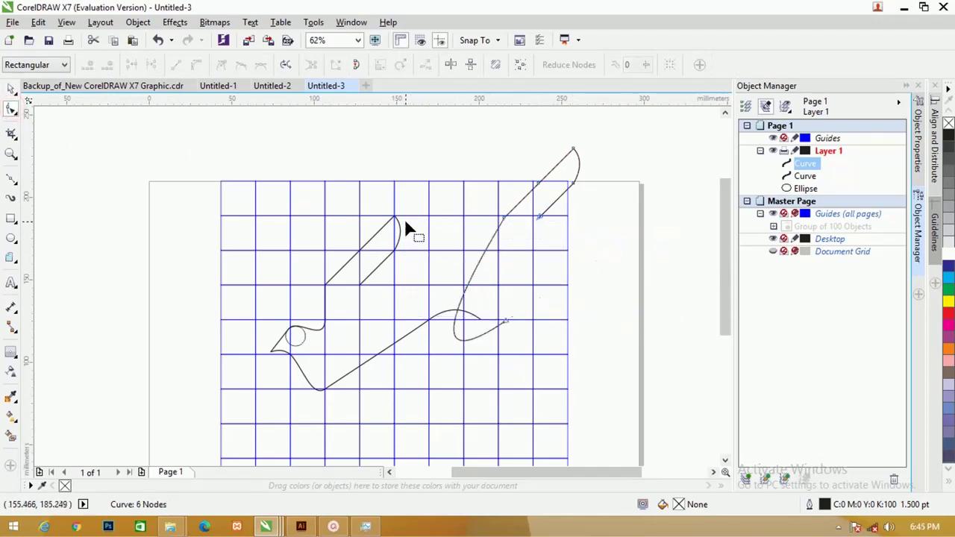
drag(525, 359, 425, 282)
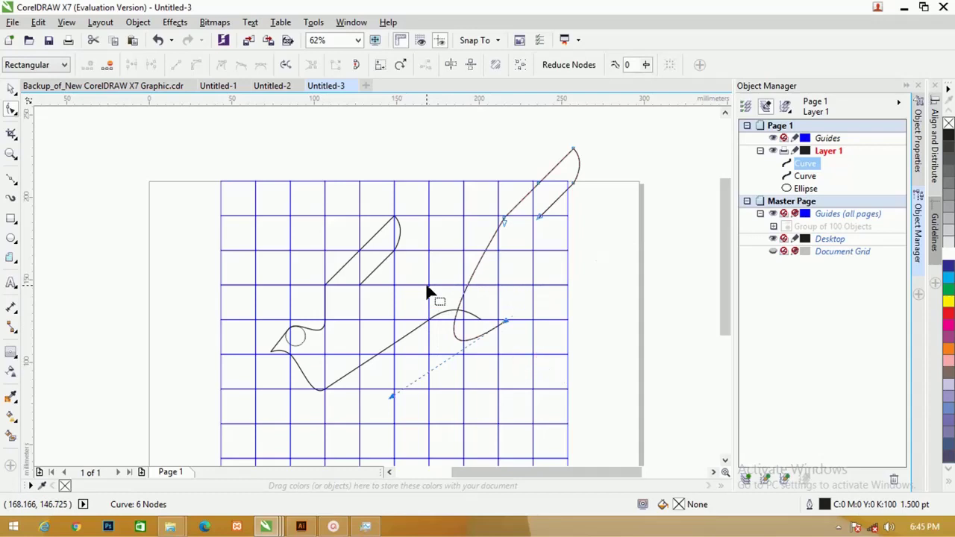
key(Delete)
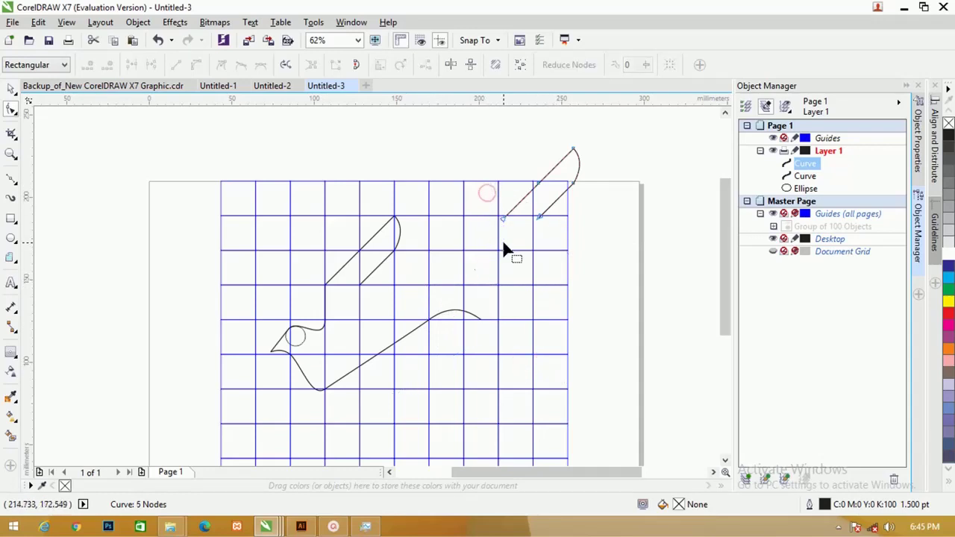
drag(489, 192, 516, 240)
key(Delete)
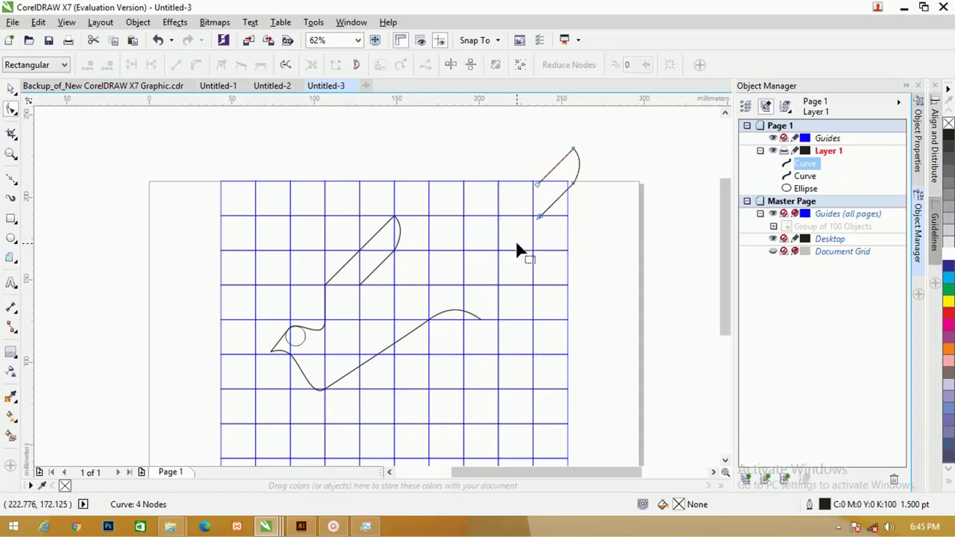
drag(537, 193, 545, 202)
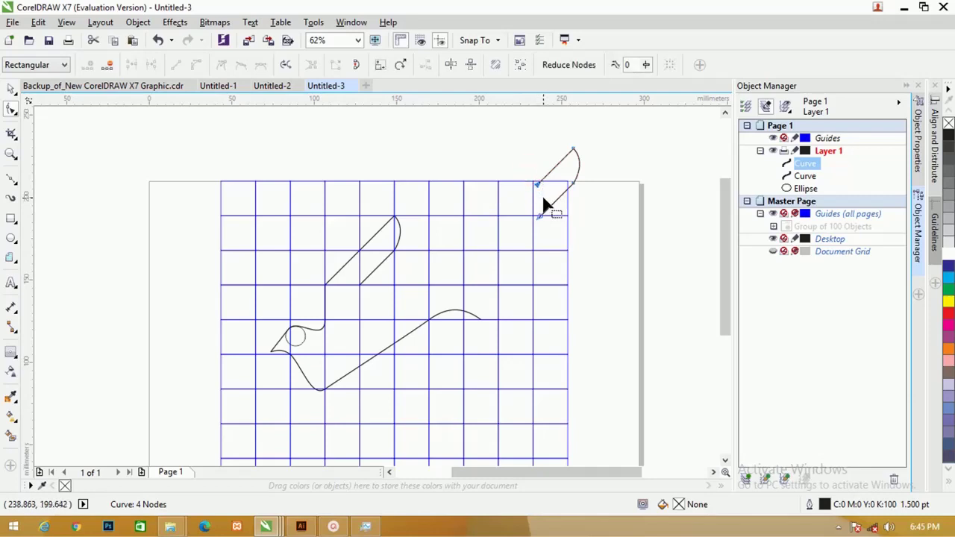
key(Delete)
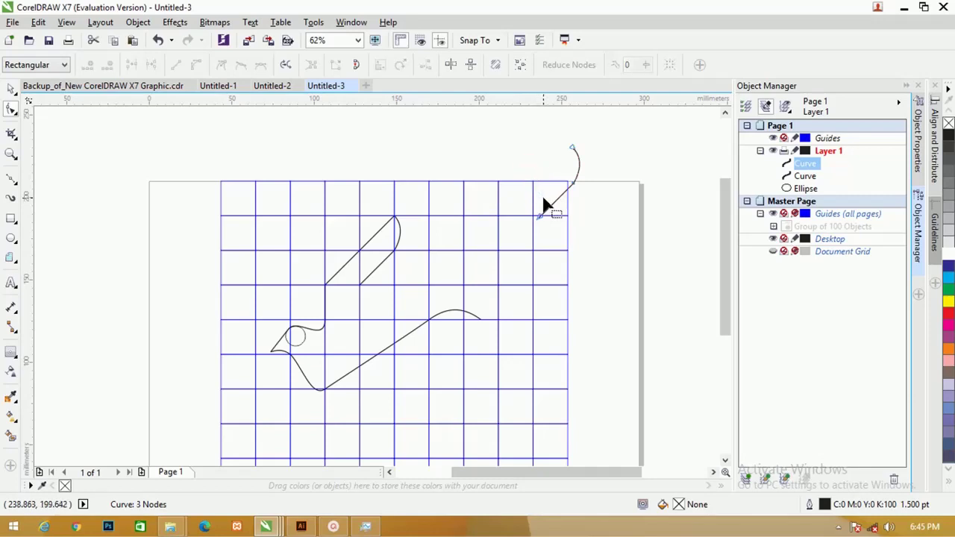
Step: Place the trimmed feather curve directly below the original wing tip, with its upper end on the tip's lower grid intersection
click(11, 86)
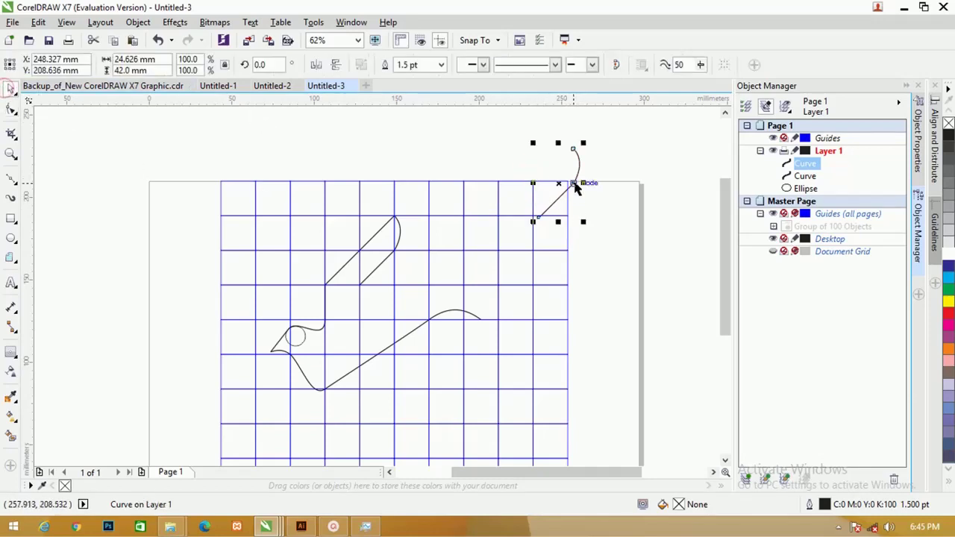
drag(575, 187, 398, 277)
scroll(398, 278, up, 5)
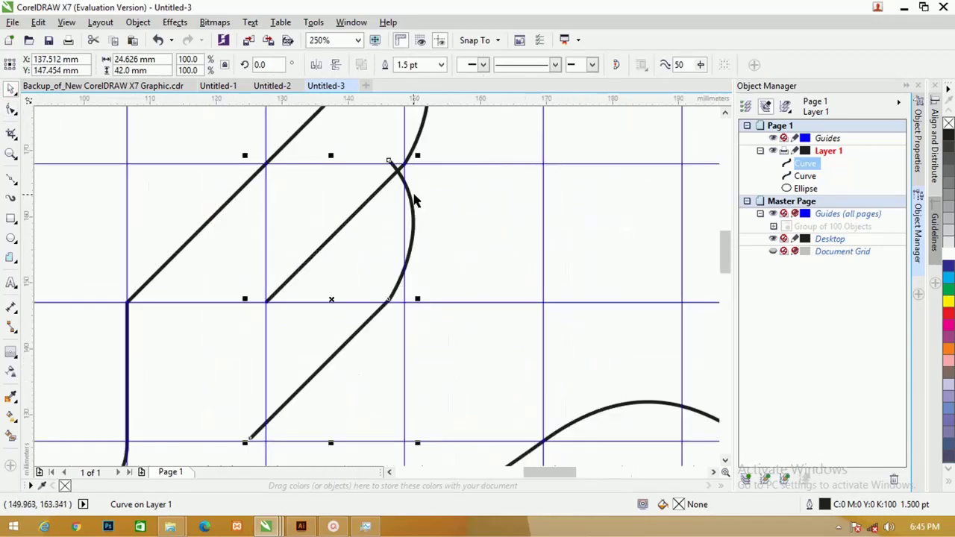
drag(416, 200, 422, 194)
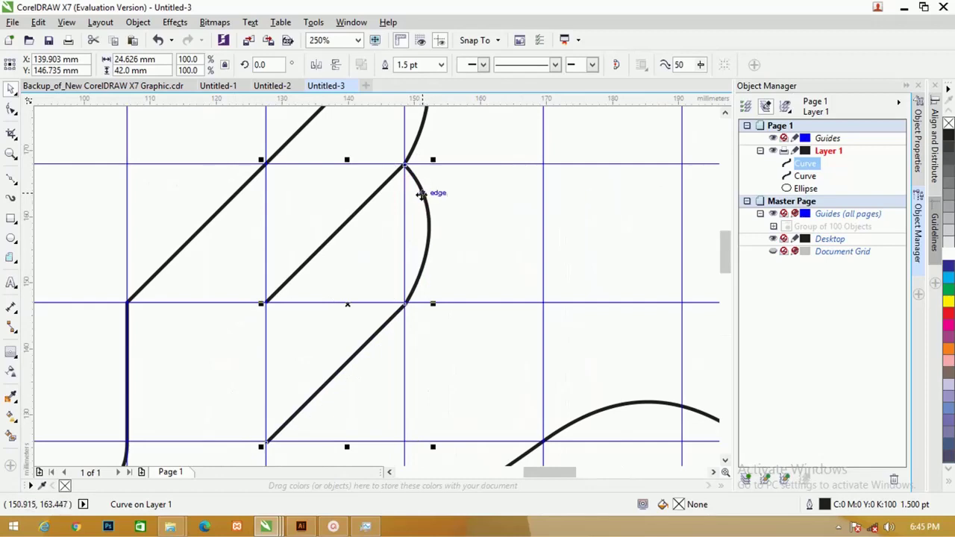
Step: Duplicate the feather curve and move the copy one grid cell, about 20.4 mm, straight down to form a third feather
scroll(422, 194, down, 2)
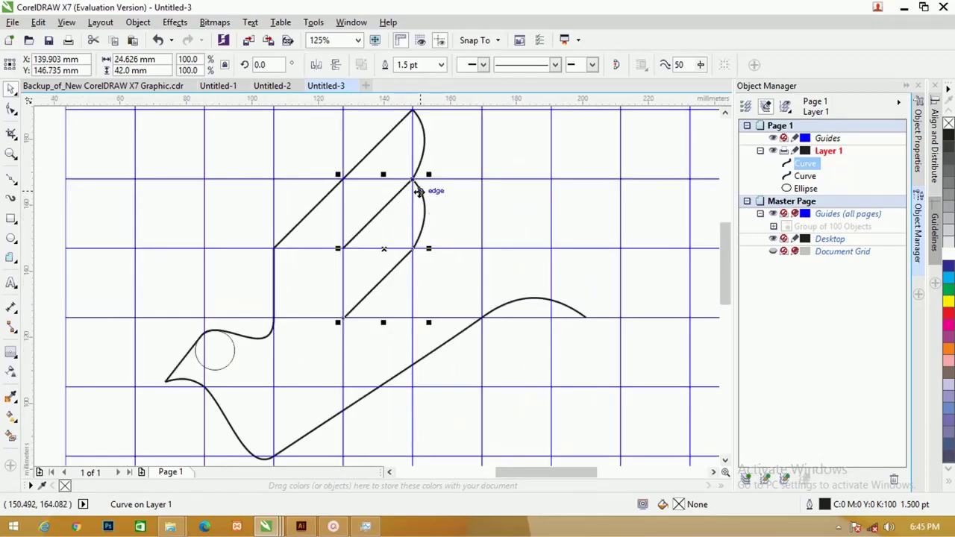
key(KP_Add)
drag(422, 197, 422, 268)
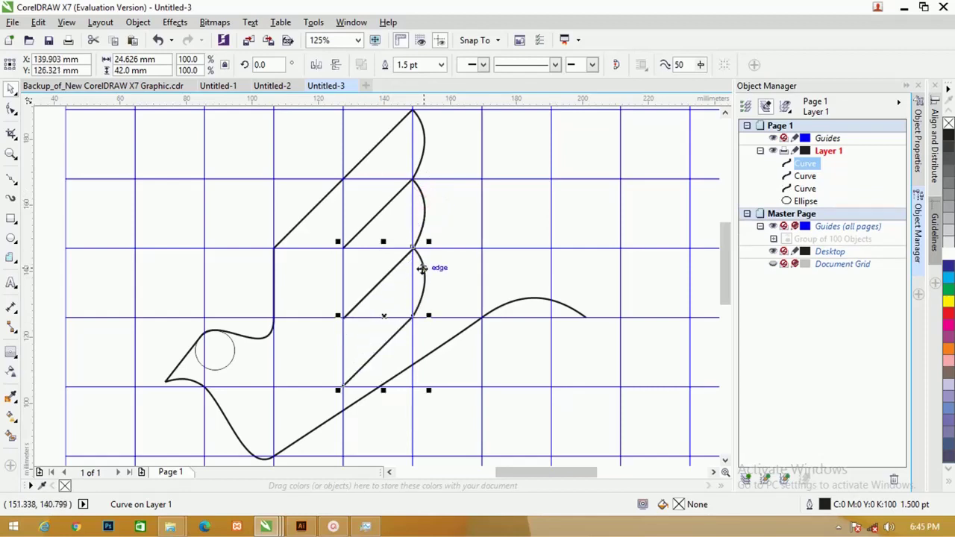
scroll(380, 266, up, 3)
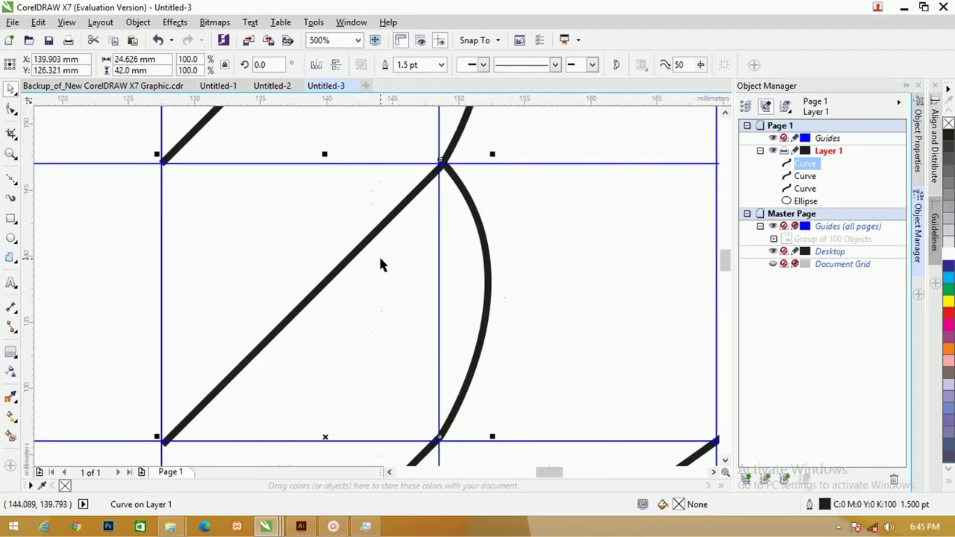
scroll(381, 265, down, 3)
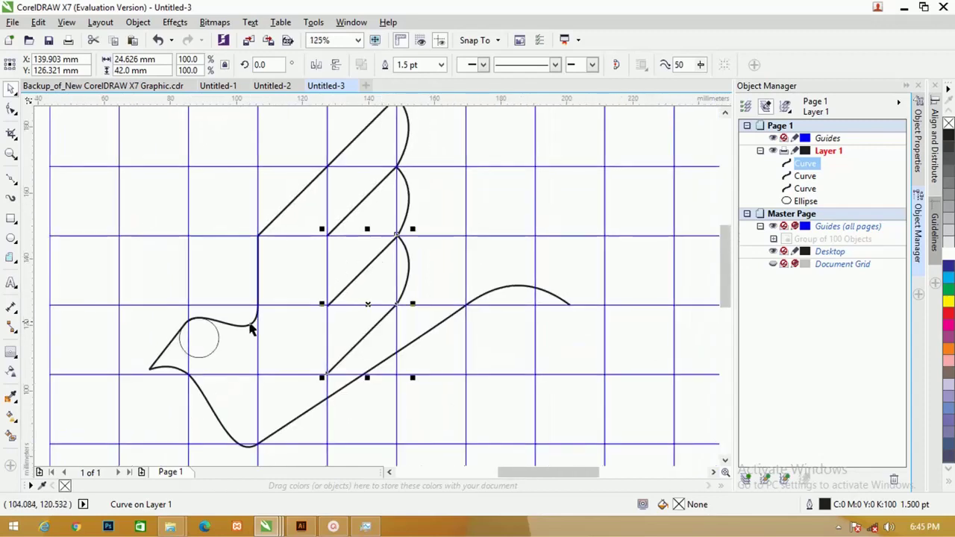
Step: Move the outline's lowest belly node one grid cell right and align its upper handle with the rising grid diagonal
key(F10)
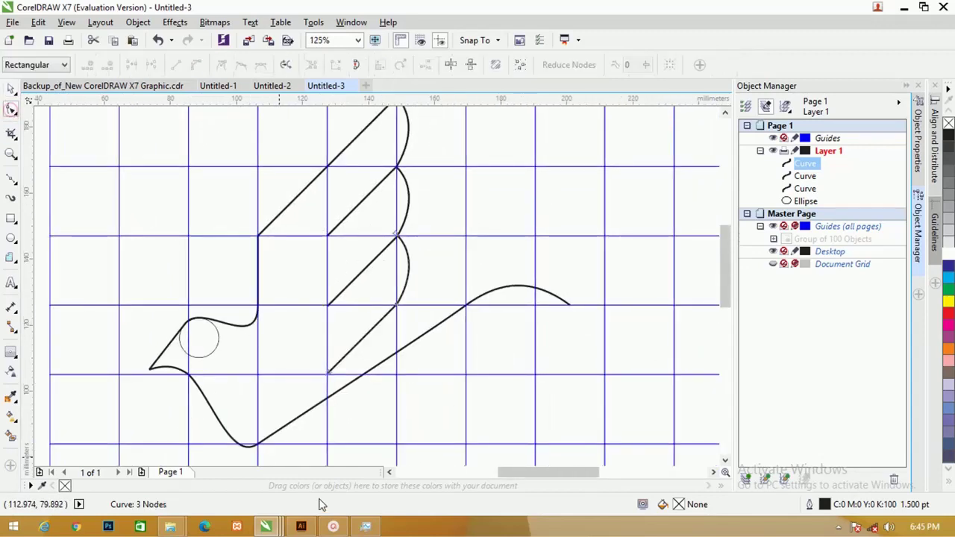
click(260, 448)
drag(260, 448, 329, 448)
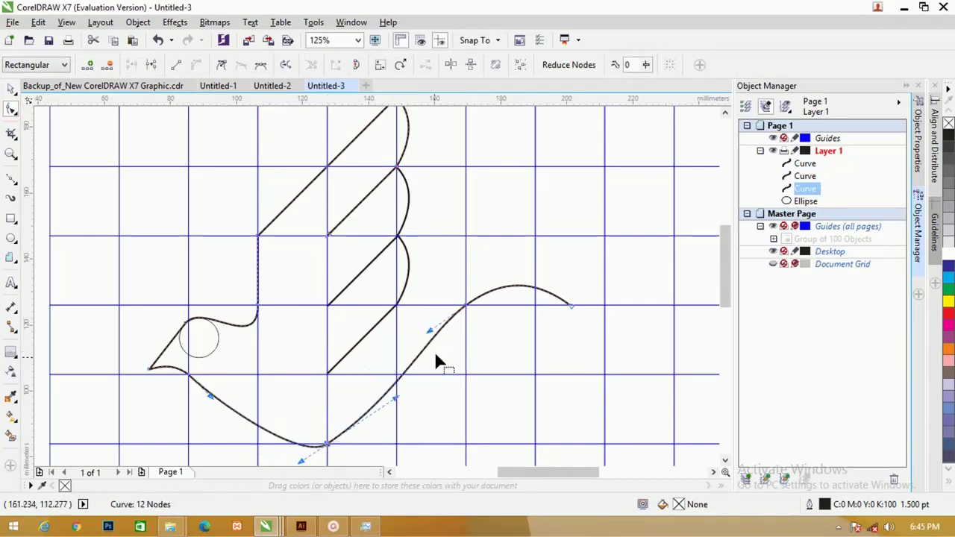
drag(396, 401, 385, 391)
Step: Align the lower handle of the node where the tail arch starts with the diagonal and nudge the tail's end node about 1 mm left
click(430, 329)
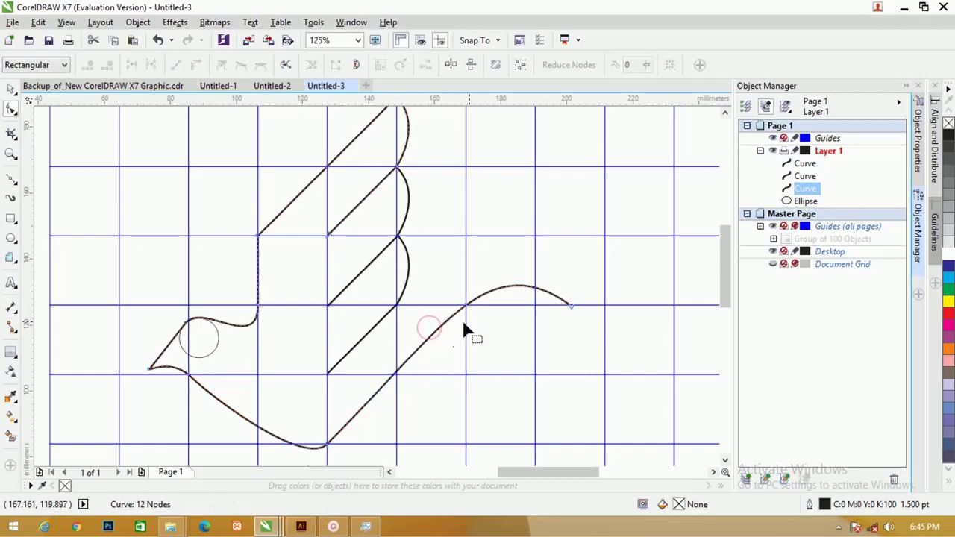
click(467, 307)
drag(432, 334, 434, 340)
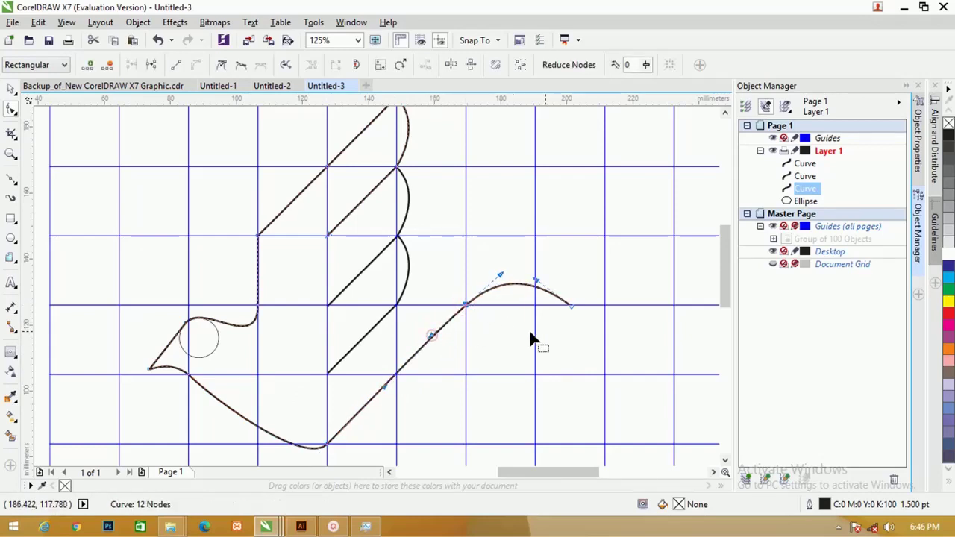
drag(571, 307, 567, 307)
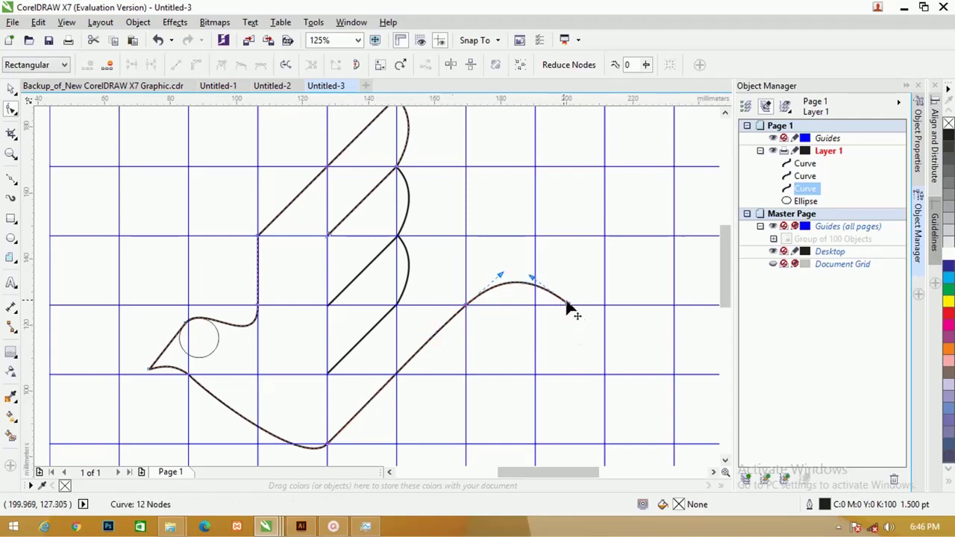
click(11, 89)
Step: Move the outline's upper head node about 2 mm left and 2 mm down and convert the straight beak edge to a curve
scroll(132, 381, up, 5)
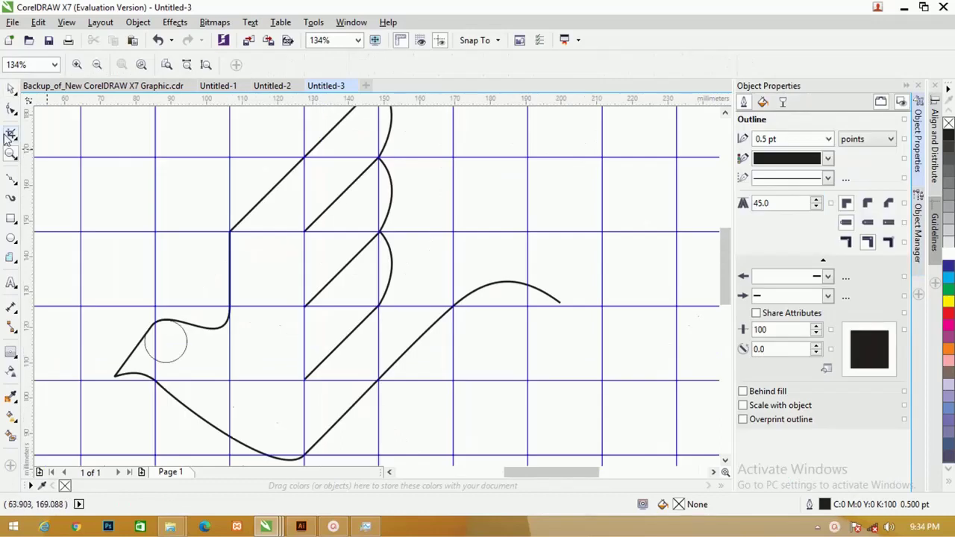
click(9, 90)
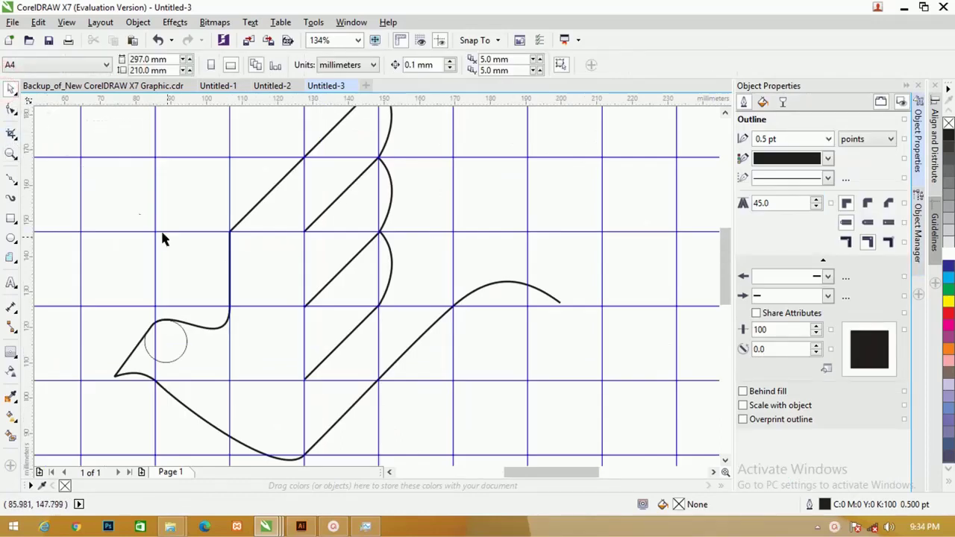
click(214, 334)
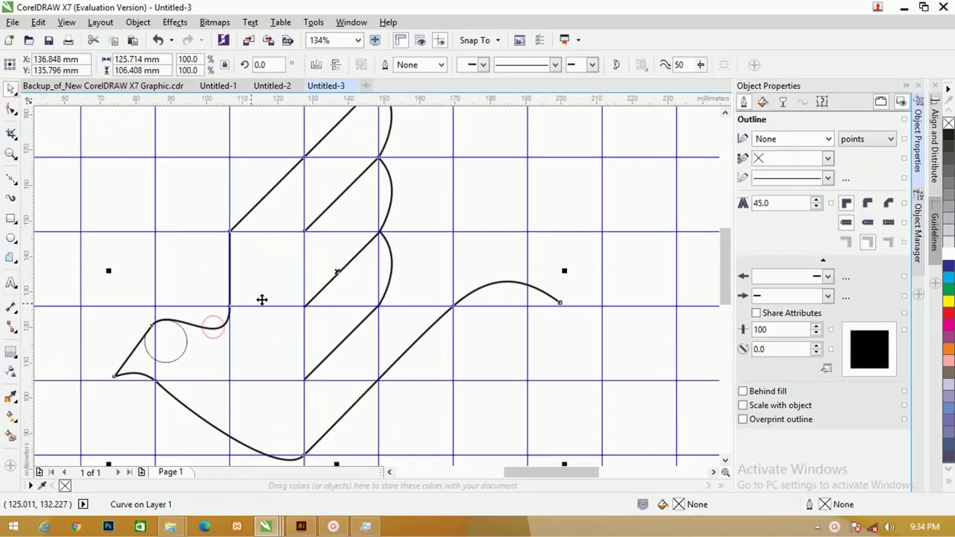
key(z)
drag(87, 274, 237, 398)
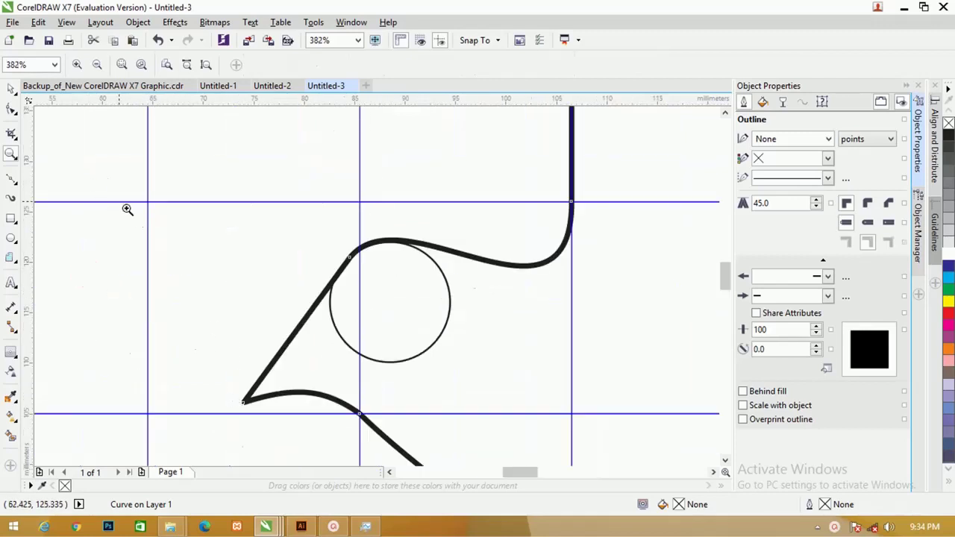
click(12, 109)
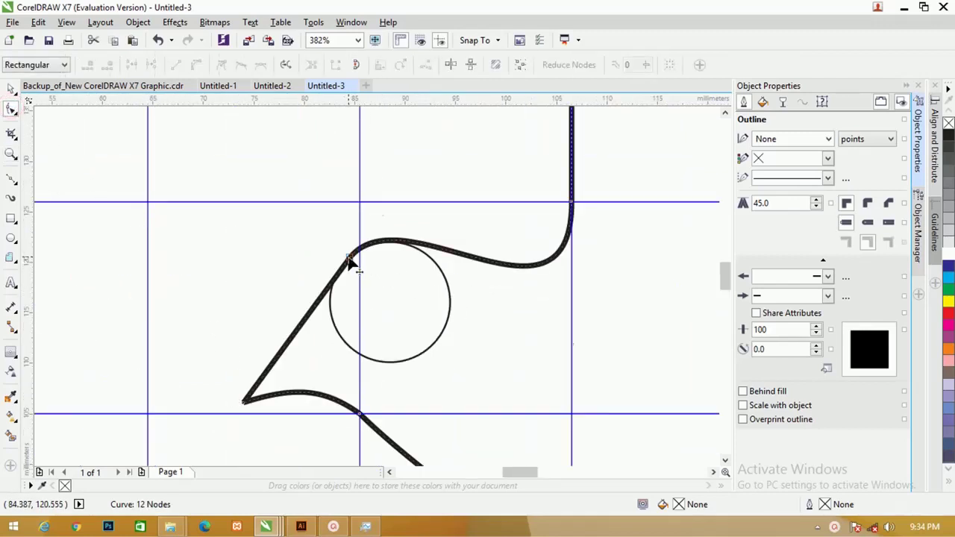
drag(354, 265, 328, 279)
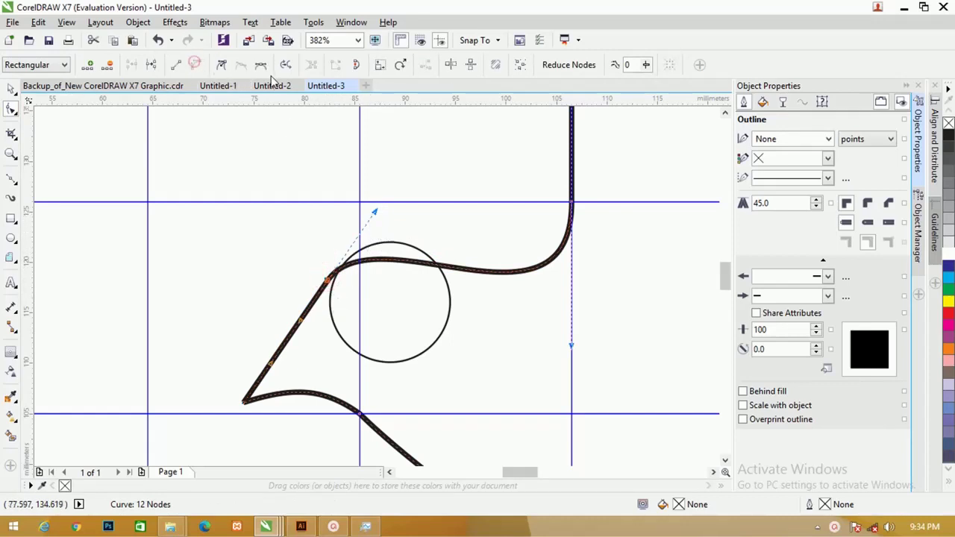
click(198, 66)
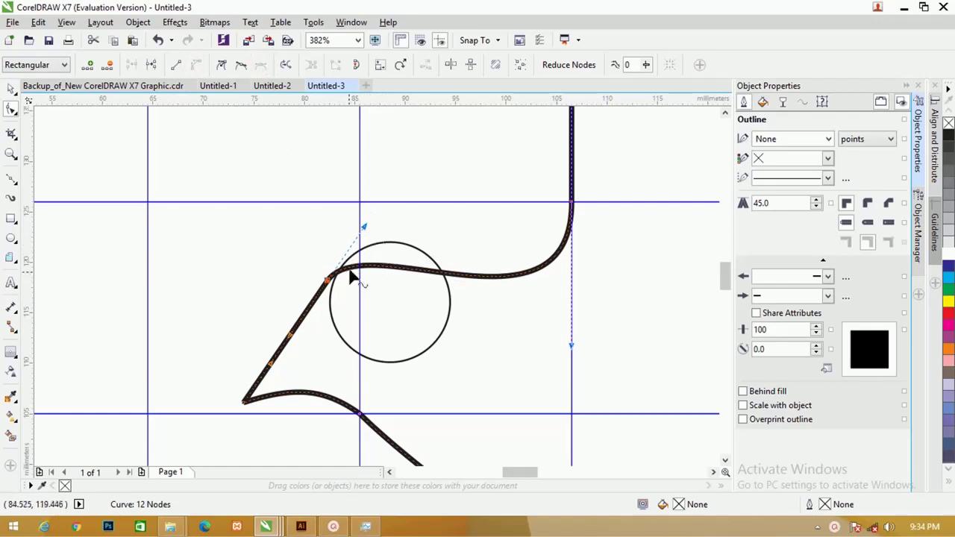
Step: Shift the head node further down and left, bend the beak edge inward with its handle, and undo the last handle tilt
drag(332, 284, 315, 289)
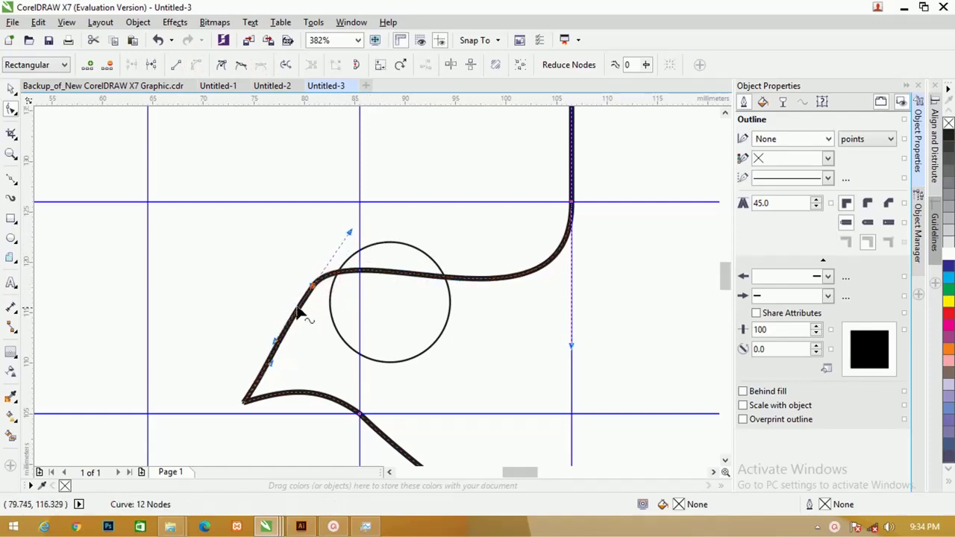
drag(276, 361, 291, 357)
drag(315, 291, 348, 239)
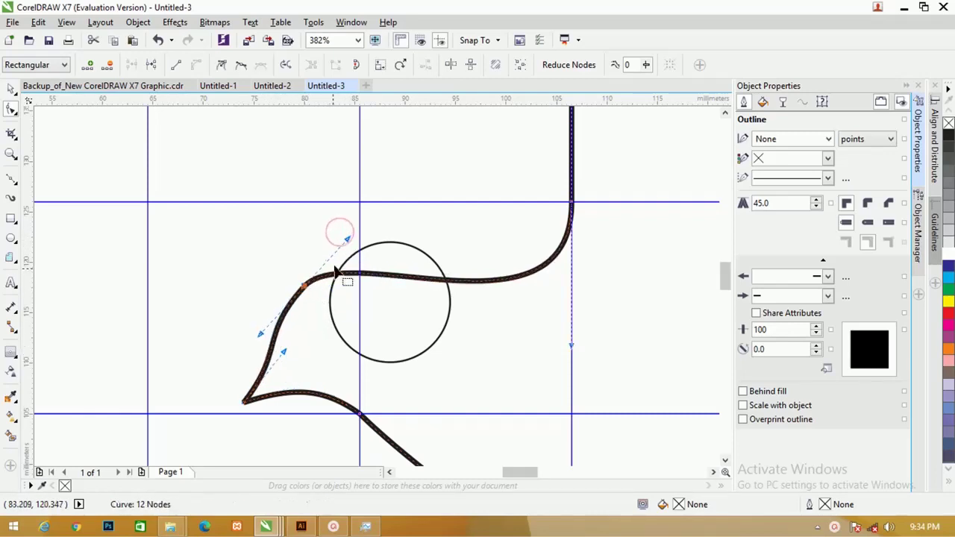
key(ctrl+z)
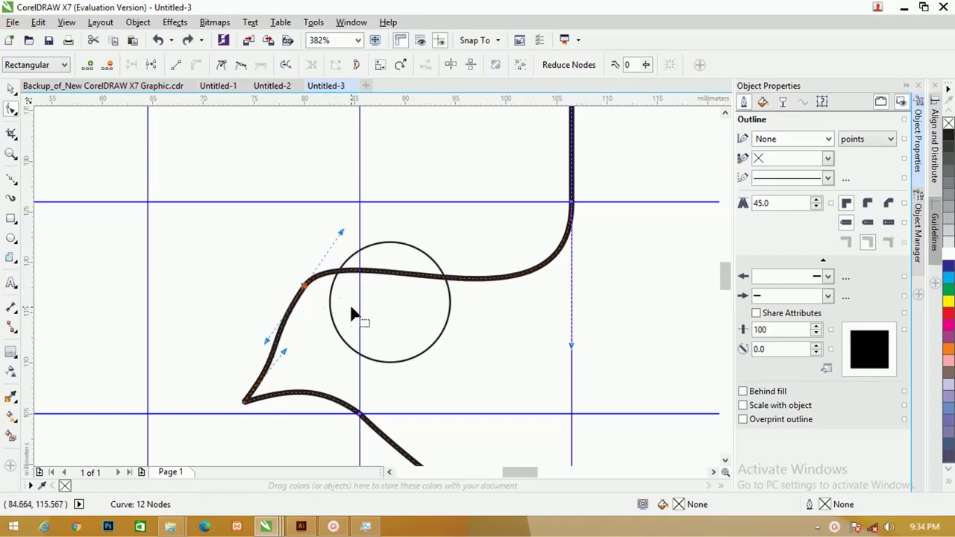
mouse_move(307, 293)
mouse_down()
mouse_move(314, 298)
mouse_move(302, 285)
mouse_up()
scroll(348, 280, down, 3)
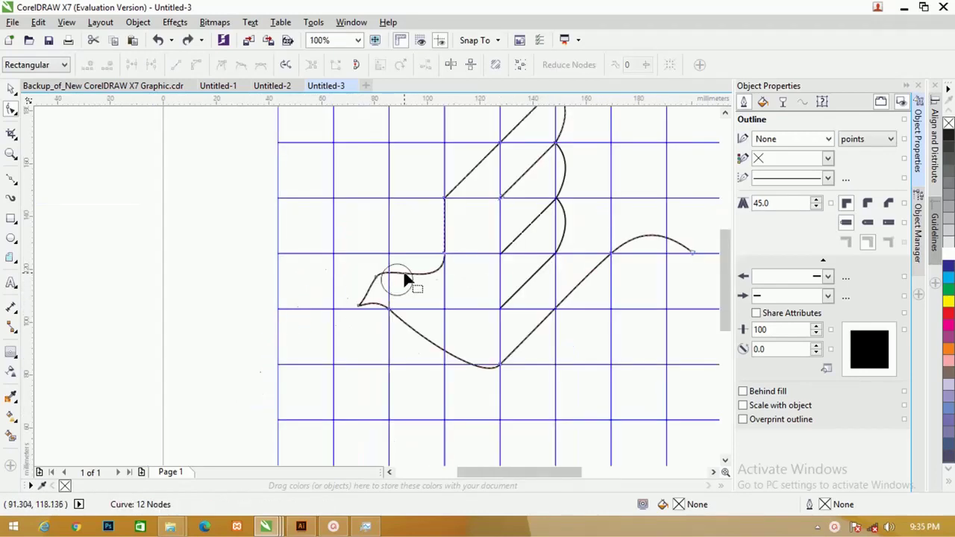
Step: Move the small circle into the bird's head, centred at about X 84.8 mm and Y 112.8 mm
scroll(403, 270, down, 1)
key(space)
scroll(390, 267, up, 2)
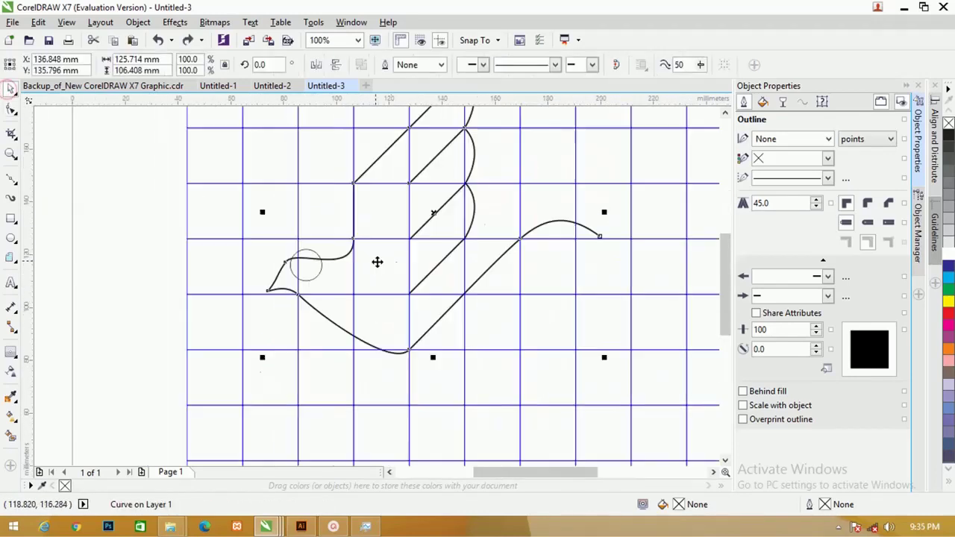
click(233, 256)
drag(231, 247, 214, 265)
scroll(224, 269, up, 3)
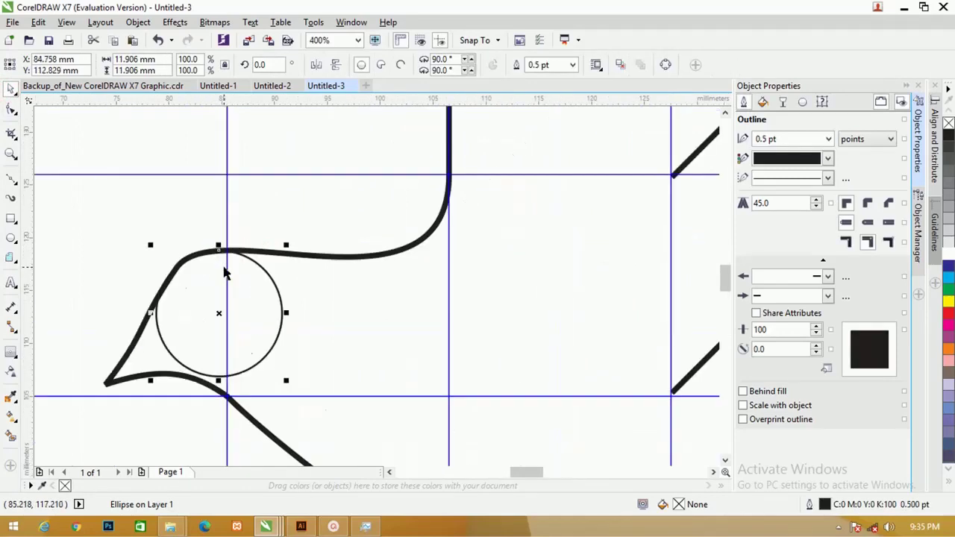
scroll(224, 268, down, 2)
scroll(225, 267, down, 2)
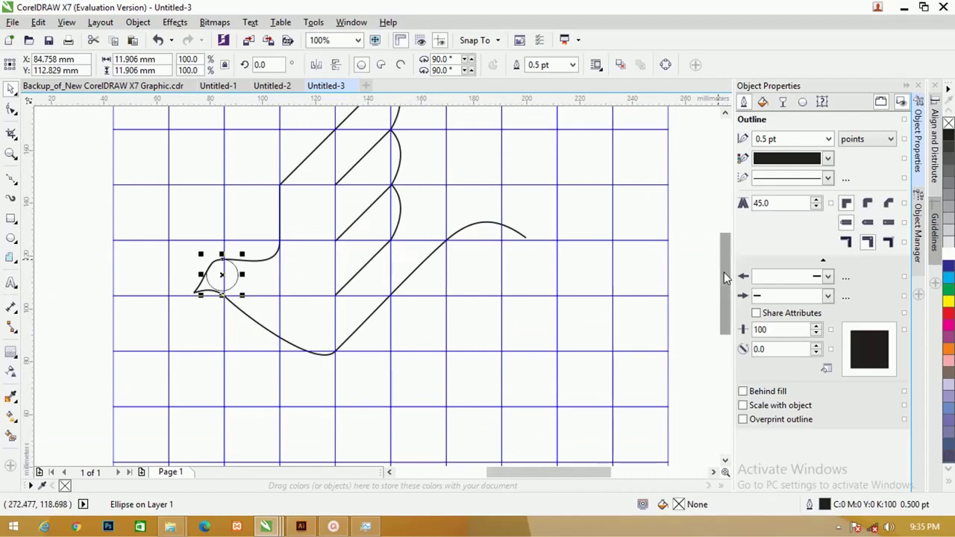
drag(727, 277, 727, 247)
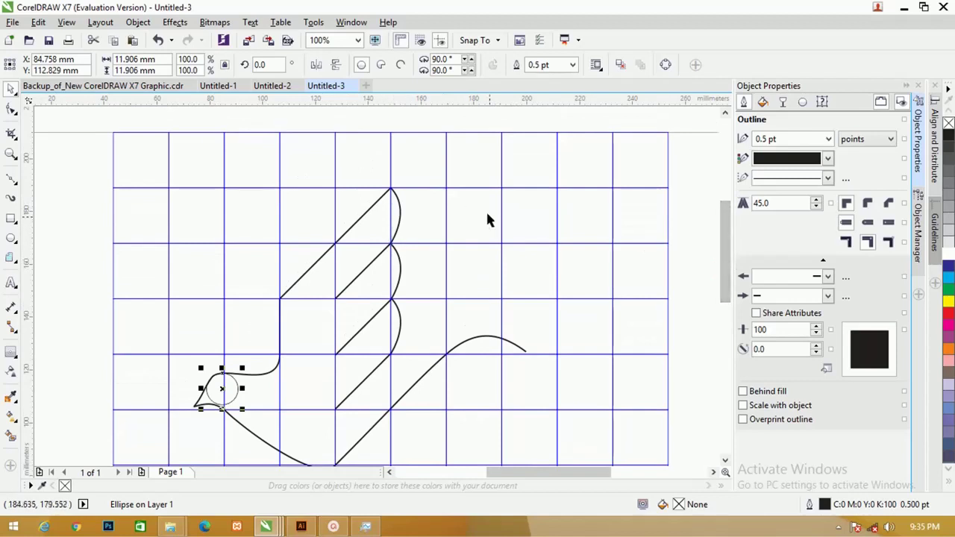
Step: Break the bird outline at the wing's top tip node and split the curve apart into separate objects
click(378, 209)
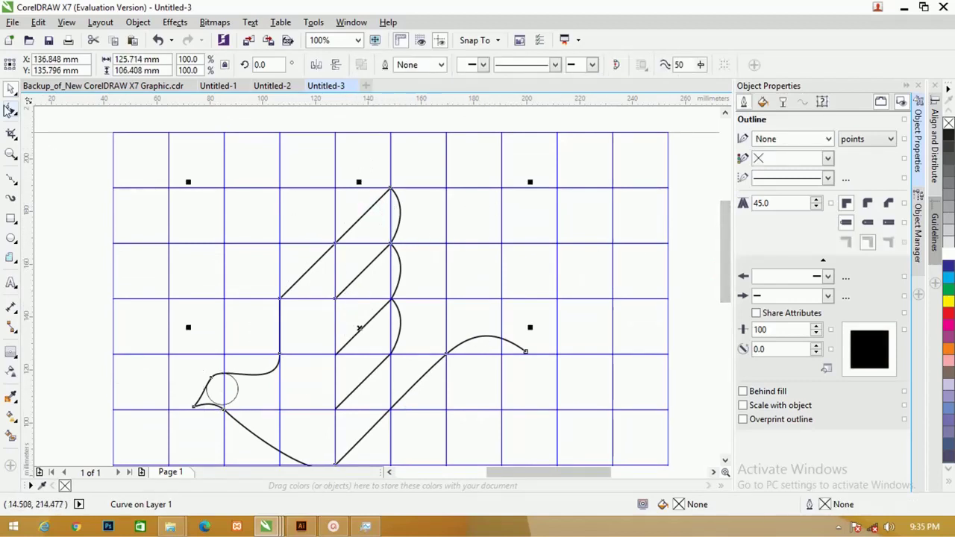
click(9, 109)
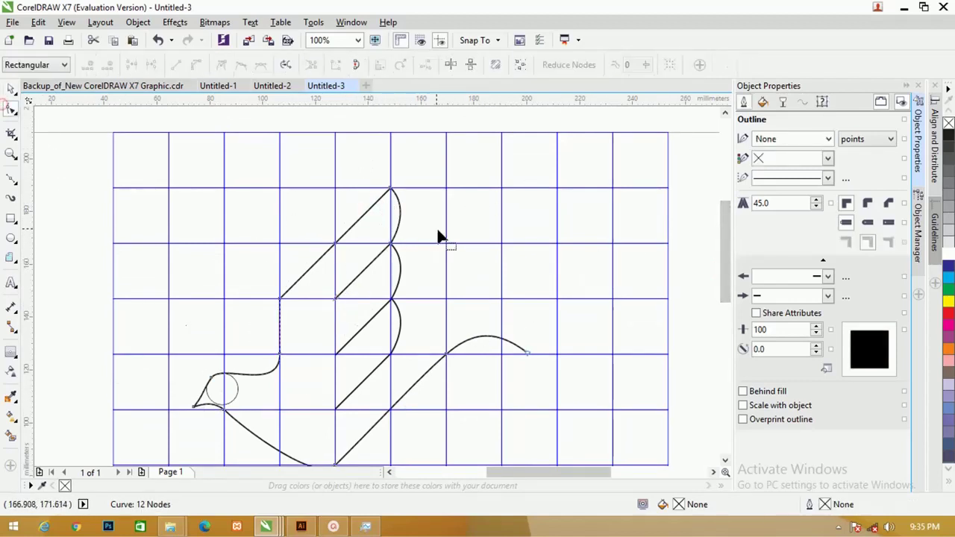
click(391, 188)
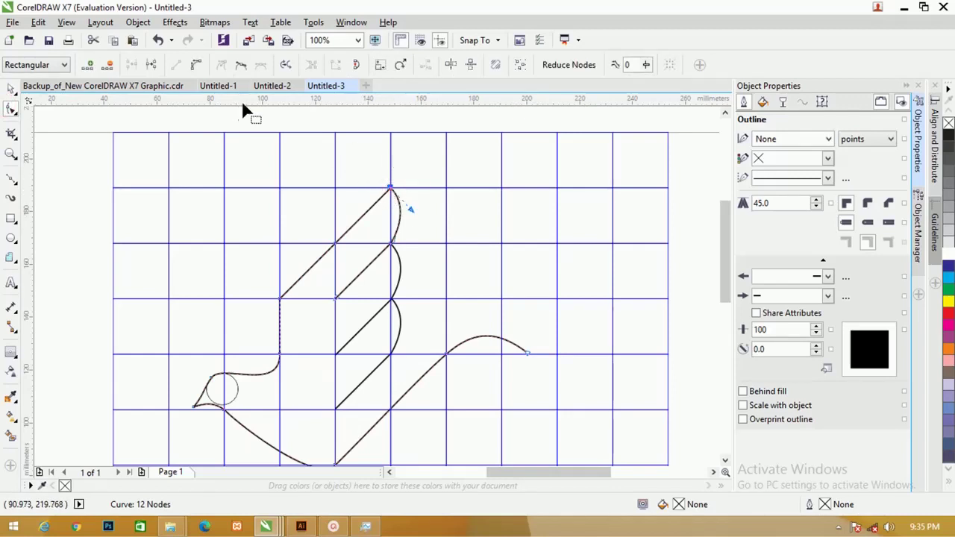
click(151, 65)
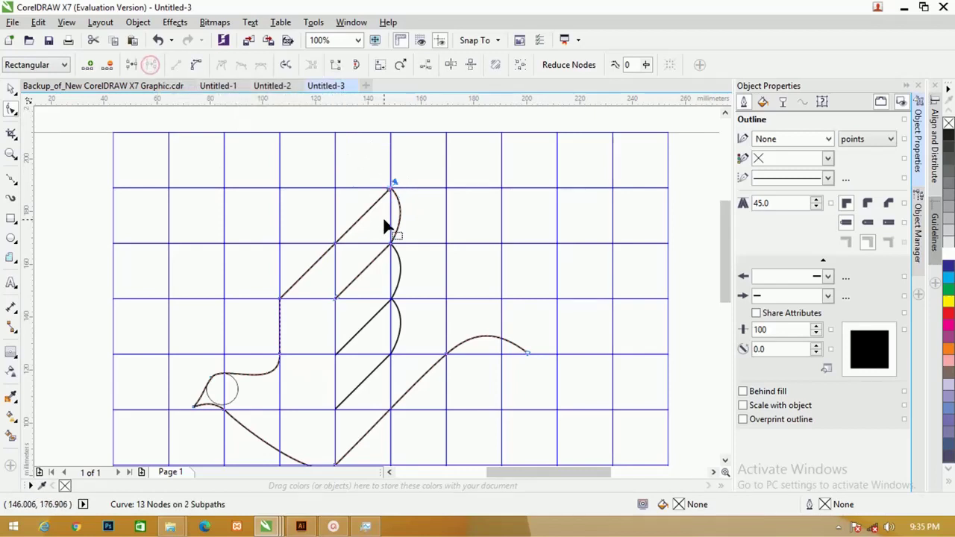
click(11, 88)
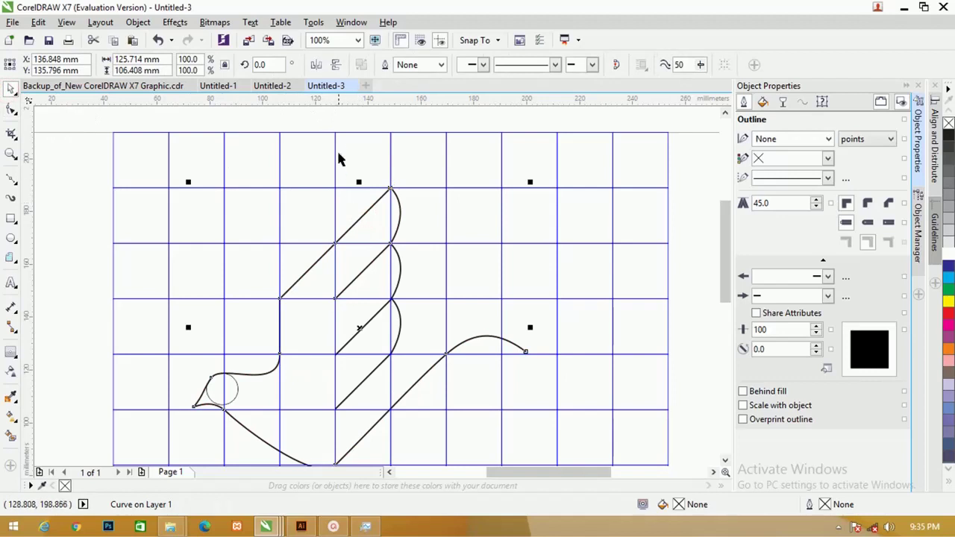
click(337, 129)
click(356, 218)
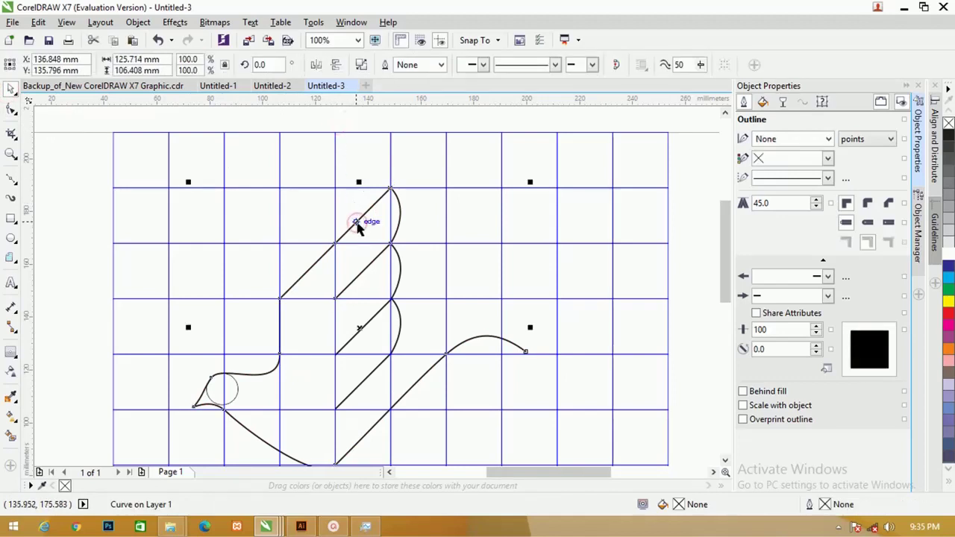
click(361, 65)
click(378, 120)
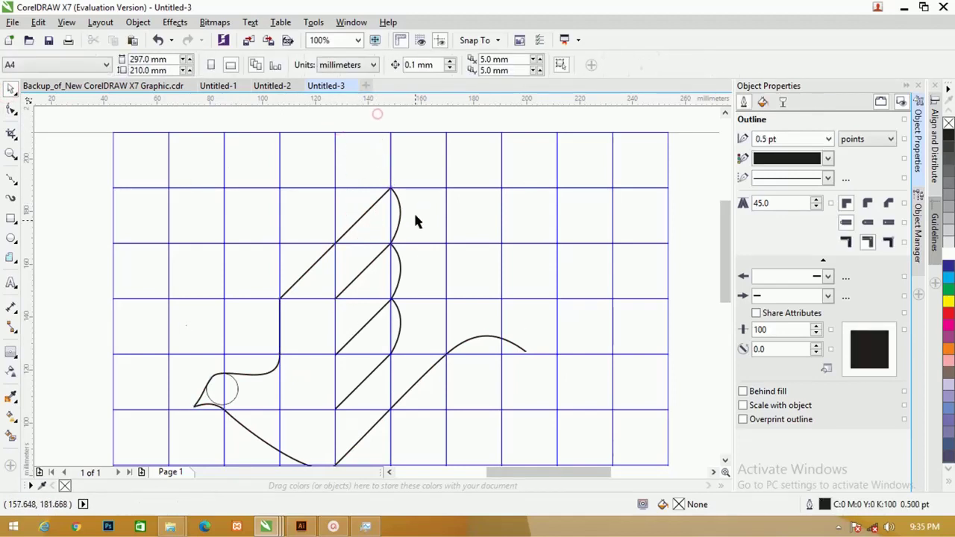
Step: Break the outline at the grid-intersection node where the tail arch starts and split the arch off as a separate curve
click(465, 345)
scroll(451, 358, up, 5)
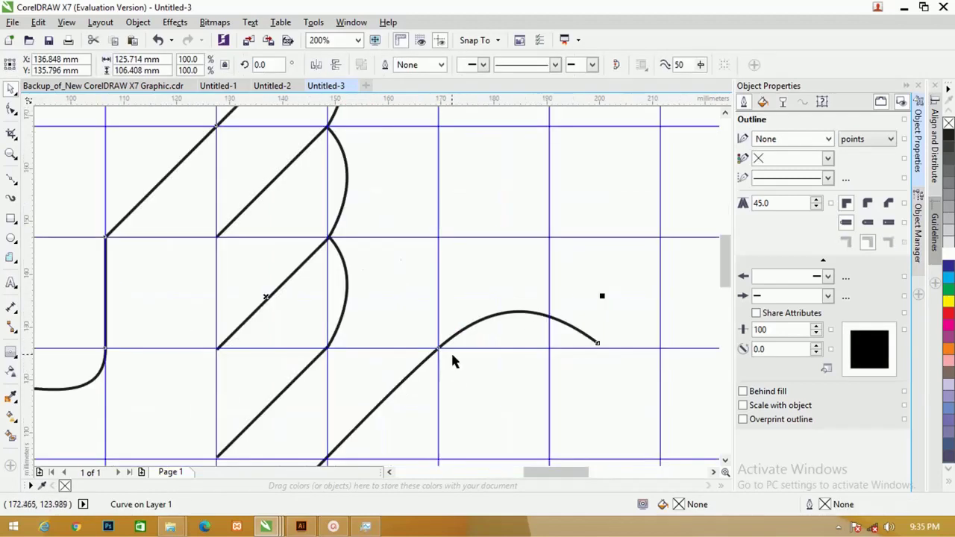
click(11, 108)
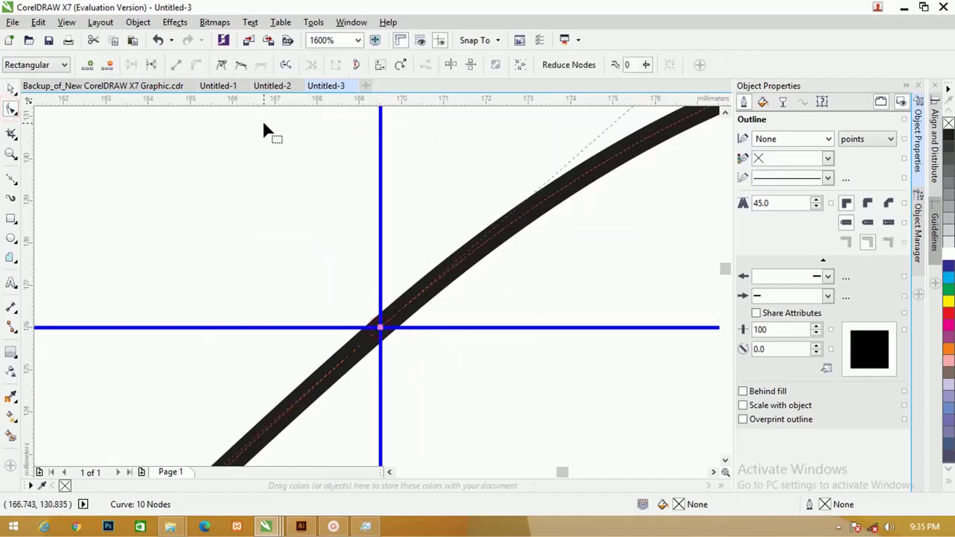
click(151, 65)
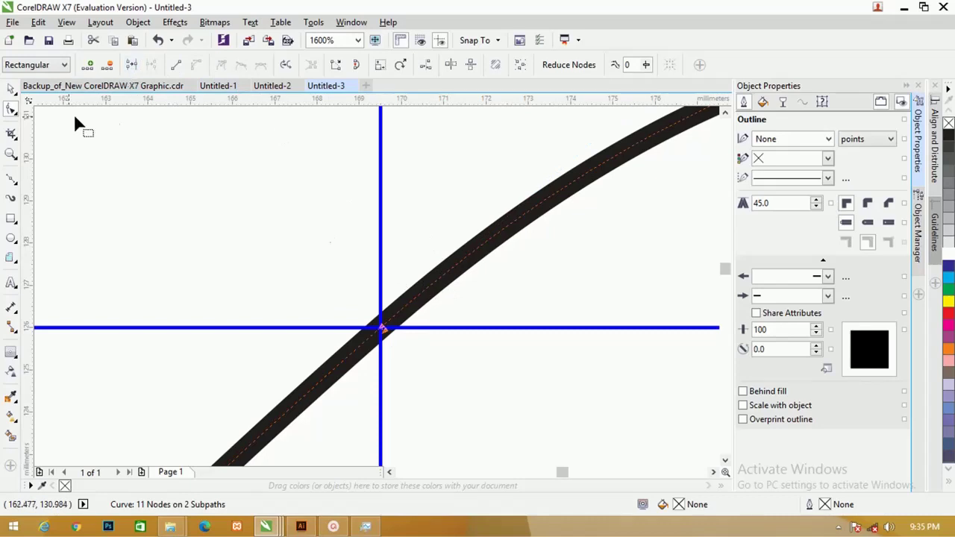
click(9, 94)
click(458, 336)
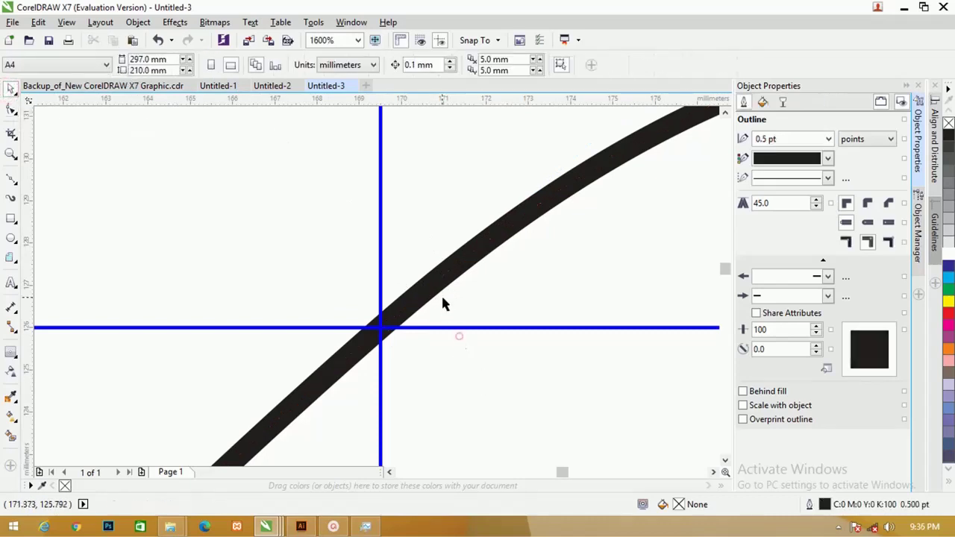
click(439, 292)
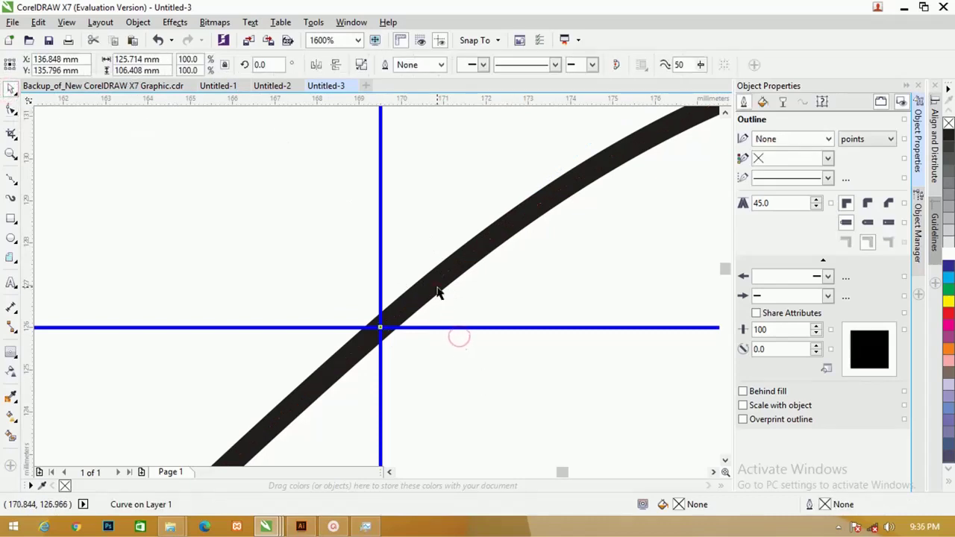
click(498, 184)
Step: Try outline widths of 2, 12 and 8 pt on the bird's body curve
scroll(495, 224, down, 2)
scroll(484, 213, down, 2)
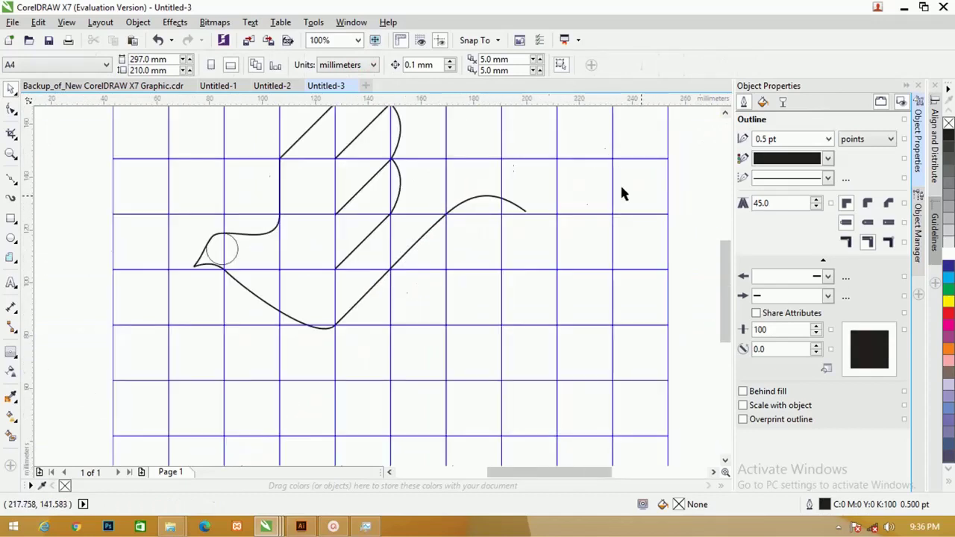
drag(725, 290, 722, 271)
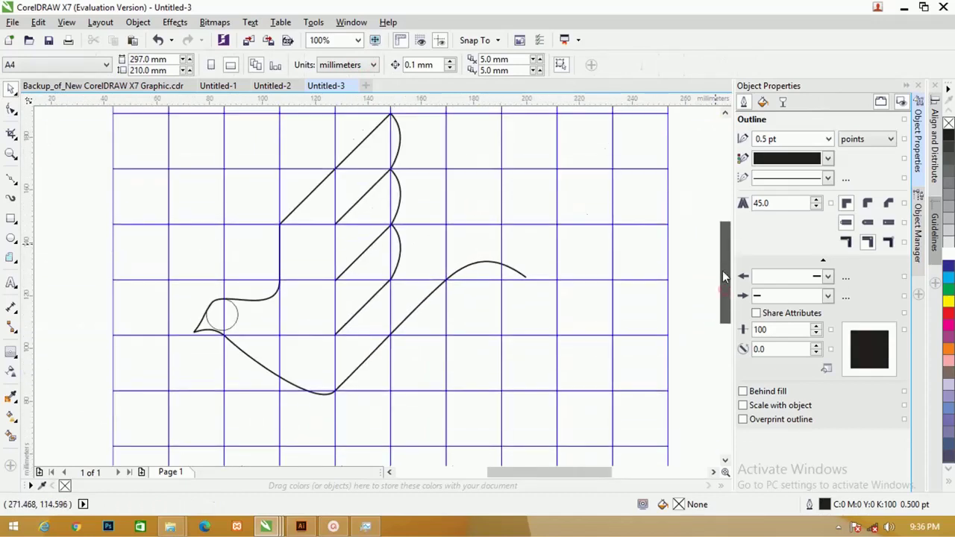
click(324, 178)
click(441, 64)
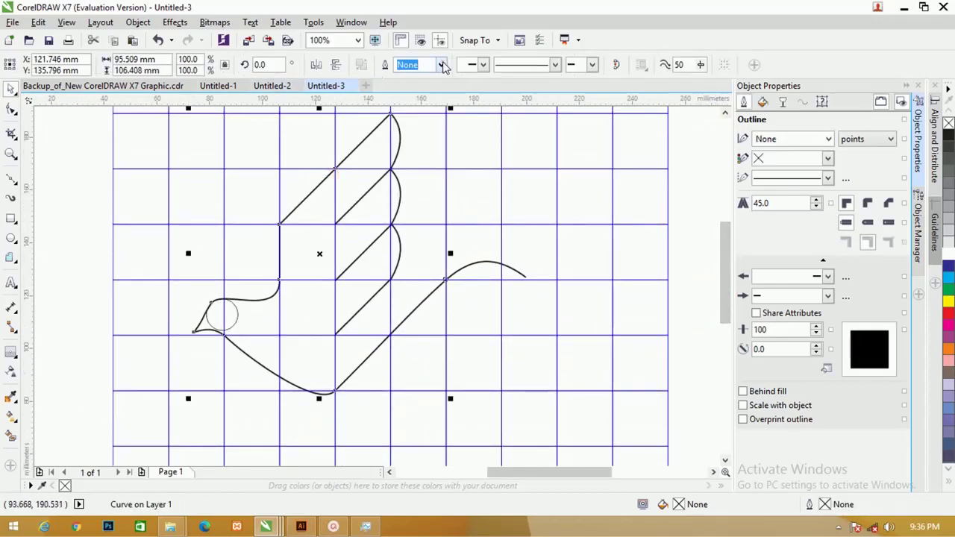
click(423, 147)
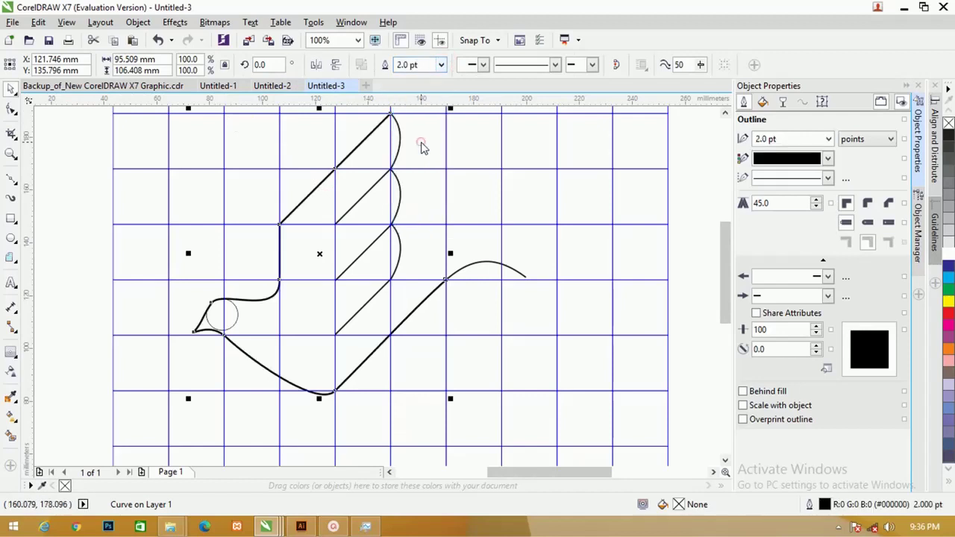
click(442, 64)
click(427, 194)
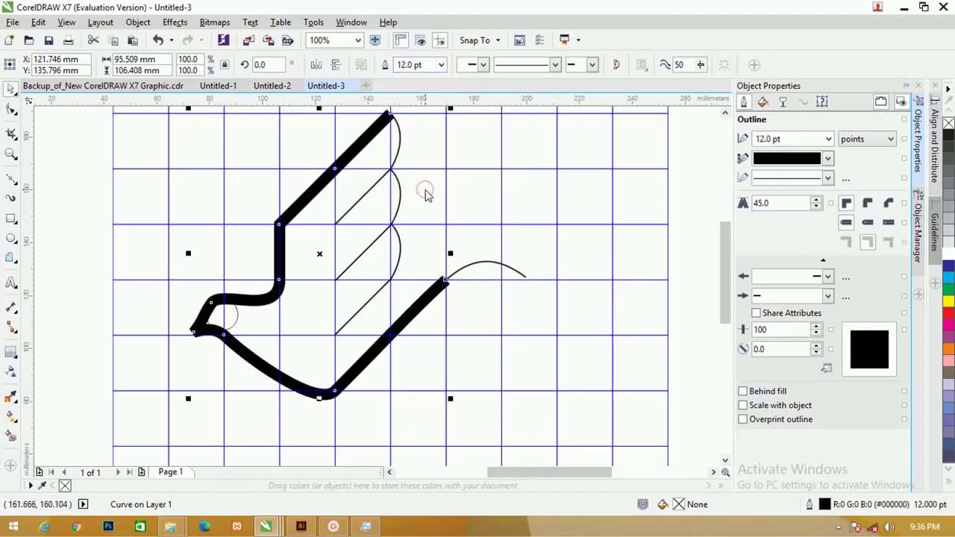
click(441, 64)
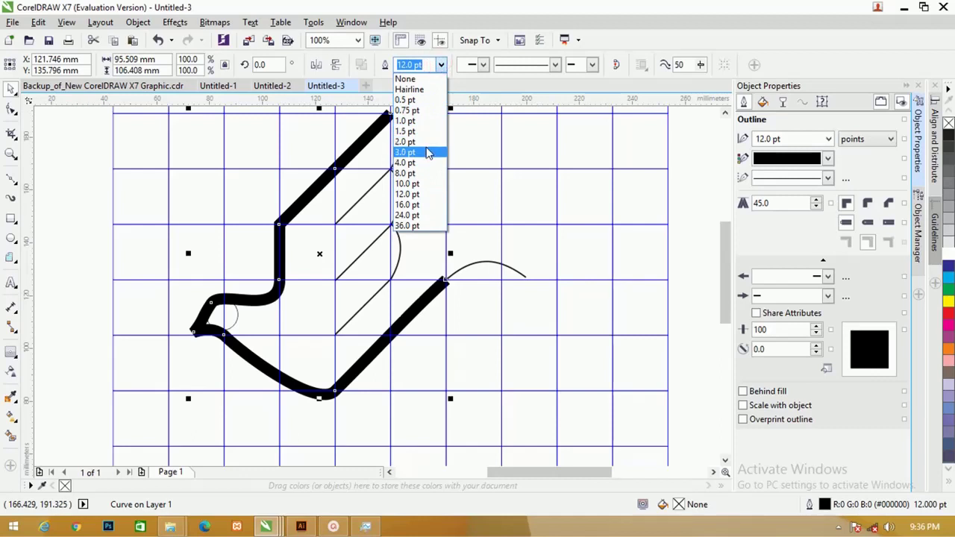
click(424, 173)
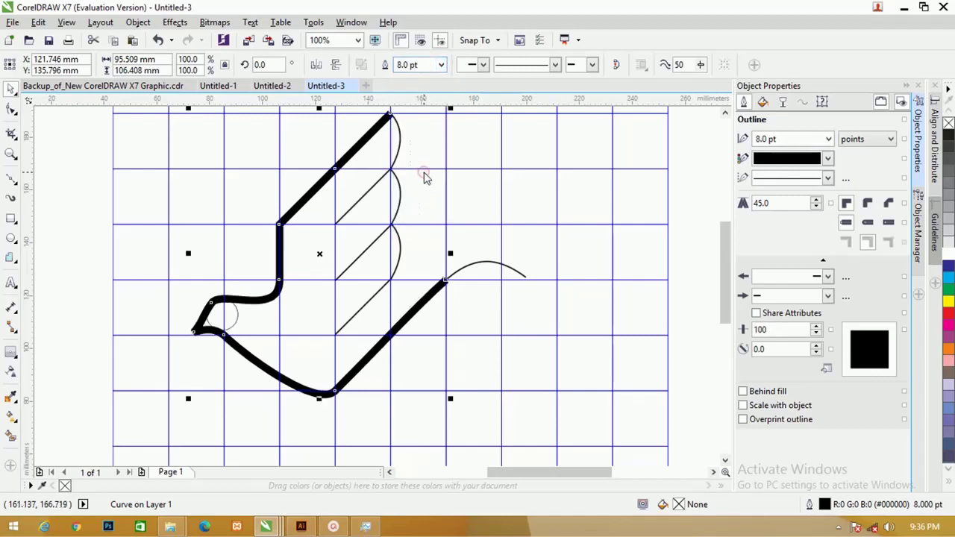
Step: Set the body curve's outline width to 10 pt and give it round line caps
click(441, 64)
click(425, 65)
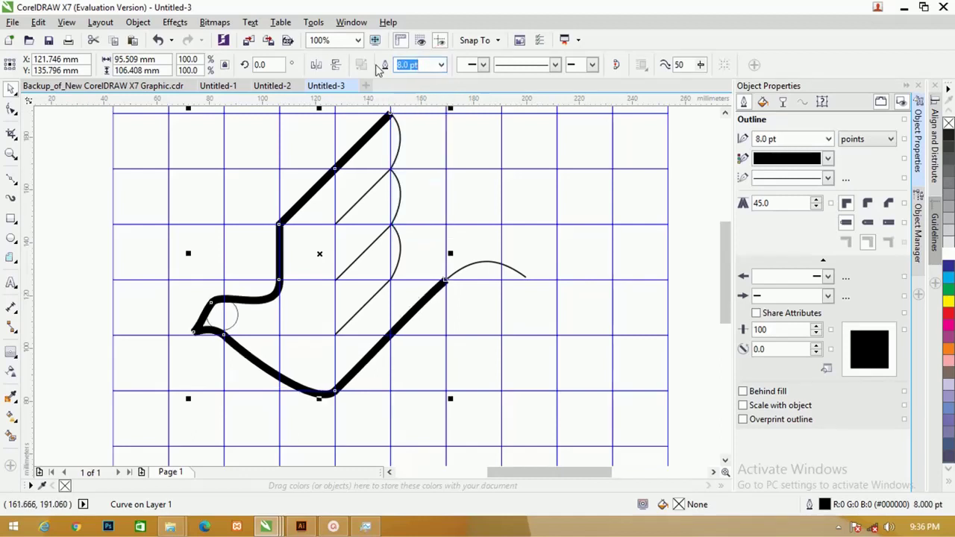
text(10)
key(Return)
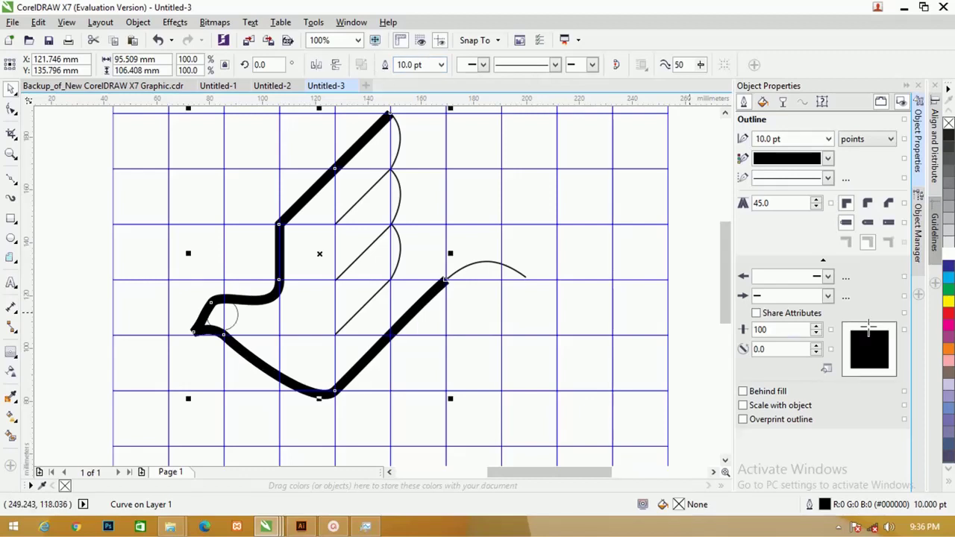
click(867, 222)
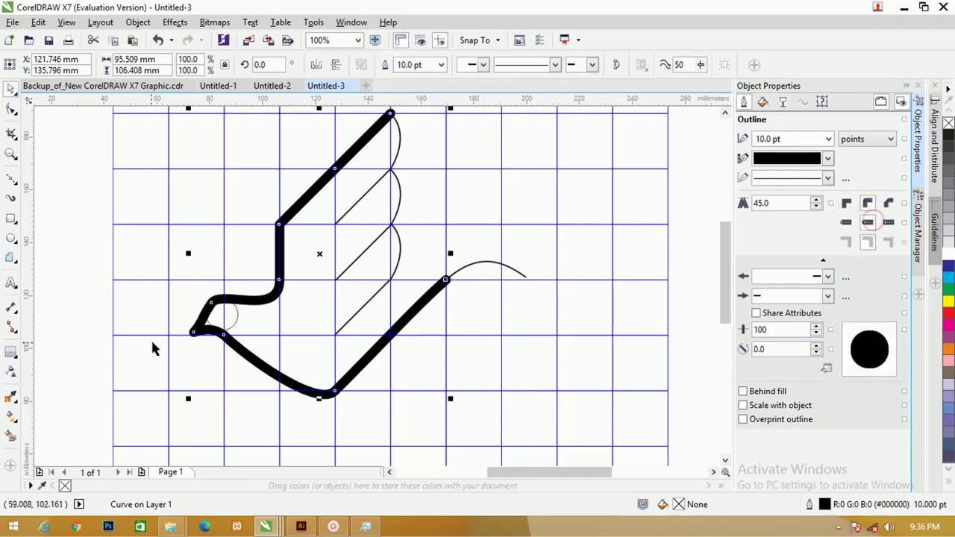
Step: Apply a tapered Artistic Media preset stroke to the thin tail arch curve
scroll(195, 320, up, 3)
scroll(193, 315, down, 4)
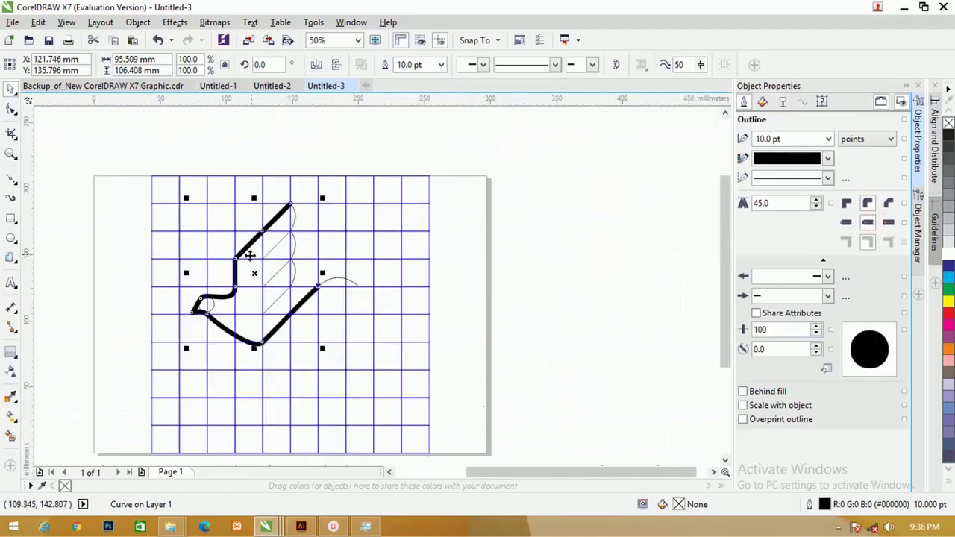
scroll(252, 267, up, 1)
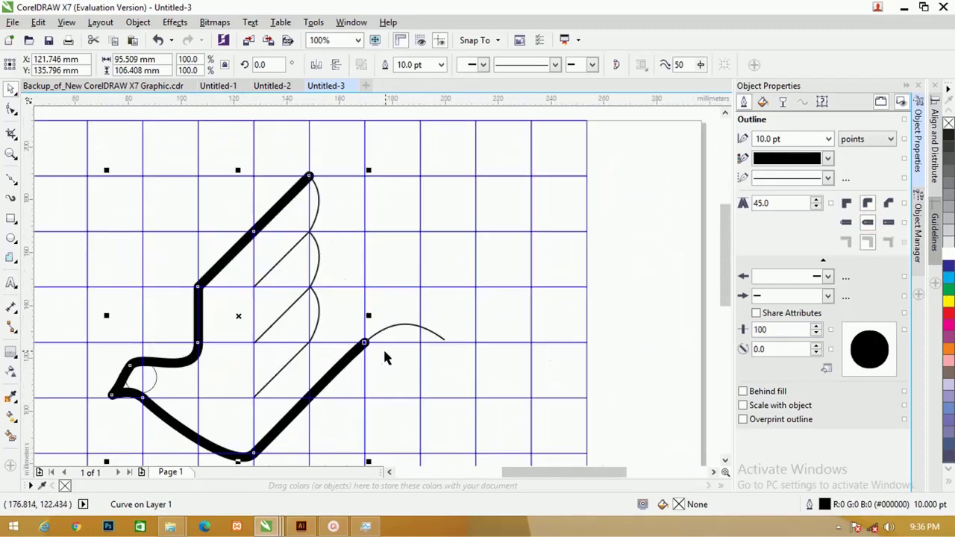
scroll(355, 342, up, 1)
scroll(353, 342, down, 1)
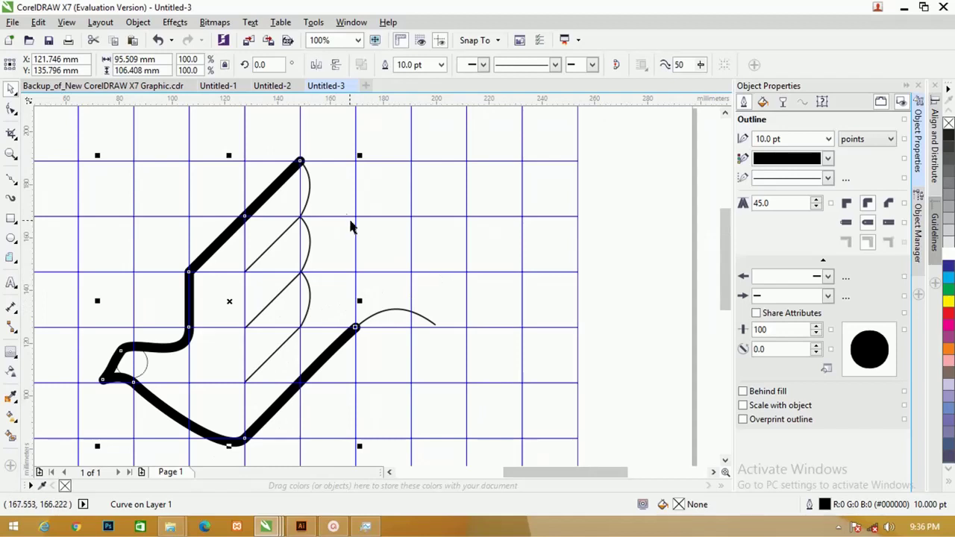
click(371, 327)
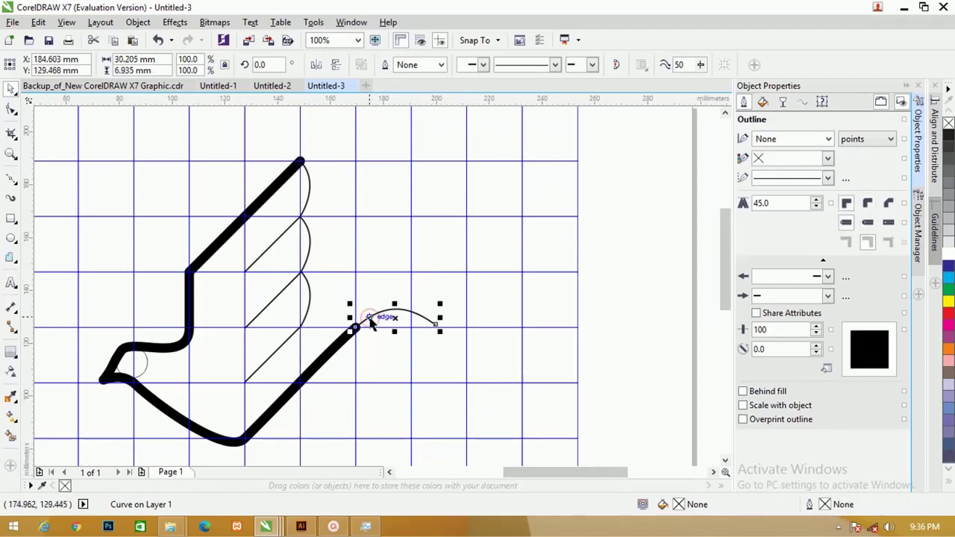
scroll(371, 323, up, 2)
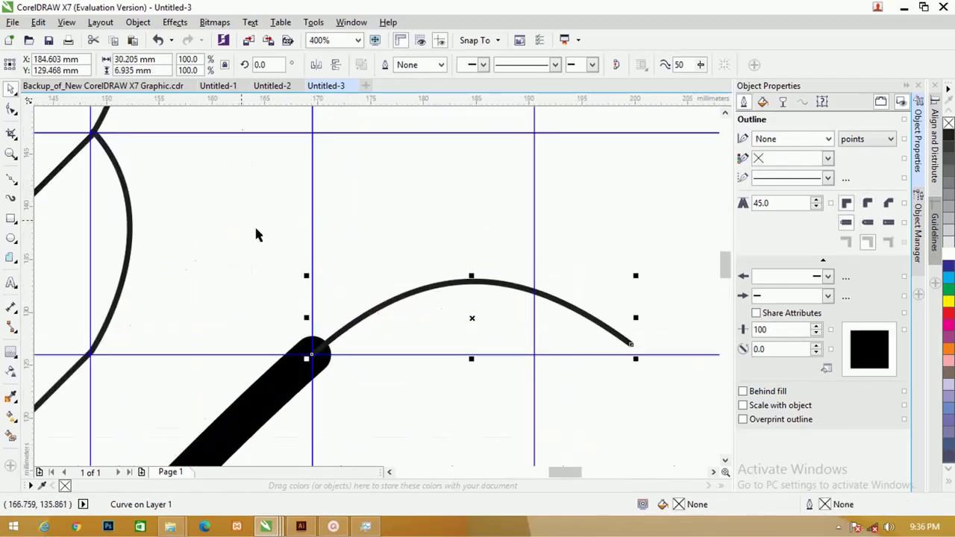
click(11, 198)
click(178, 65)
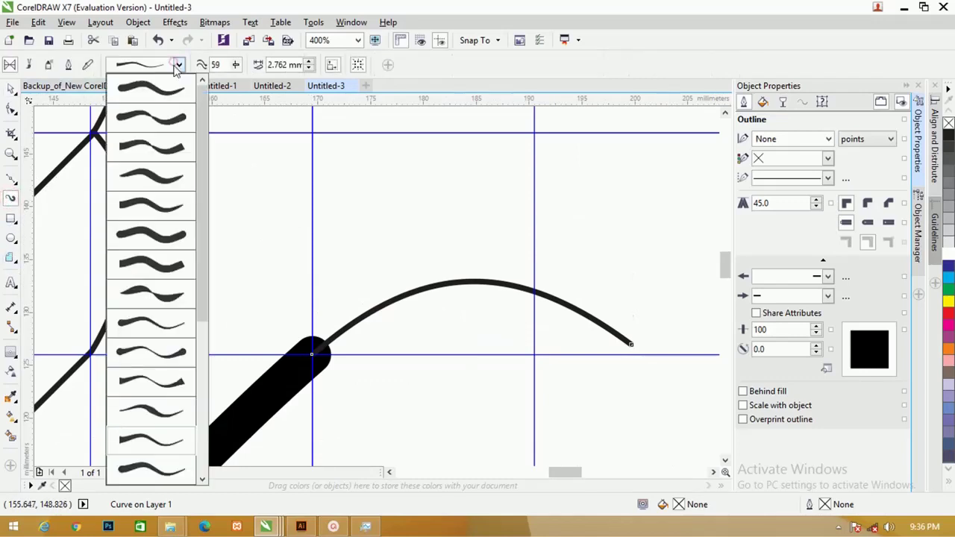
click(158, 202)
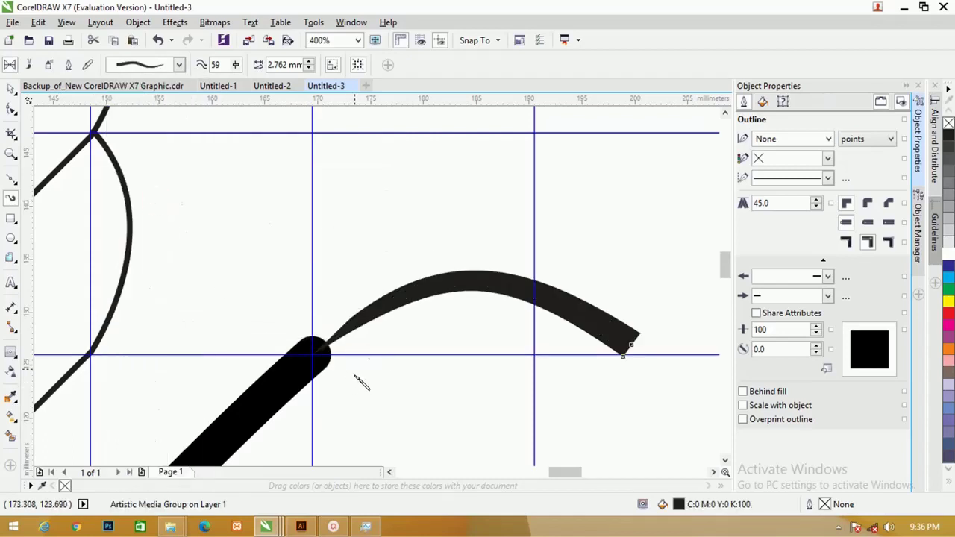
Step: Mirror the tail's Artistic Media stroke horizontally so its thick end meets the body line
click(10, 90)
click(198, 151)
click(492, 266)
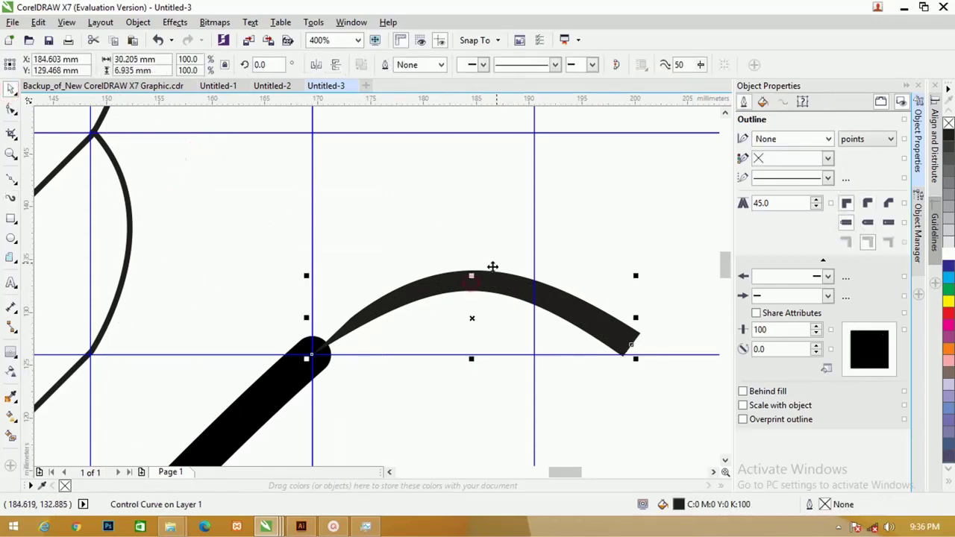
click(317, 65)
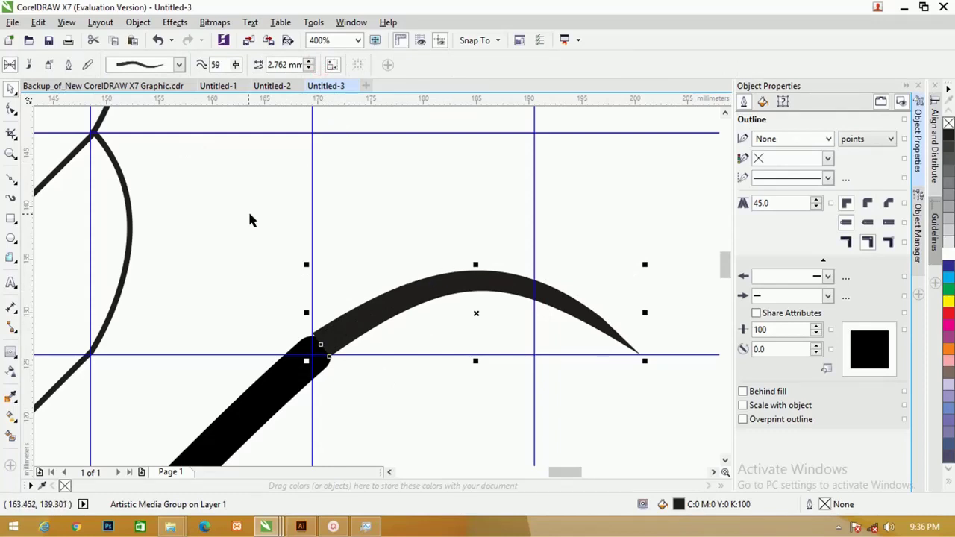
Step: Change the tail's preset stroke to a slimmer one that tapers from the wide body end to a fine point
click(179, 64)
drag(199, 135, 200, 295)
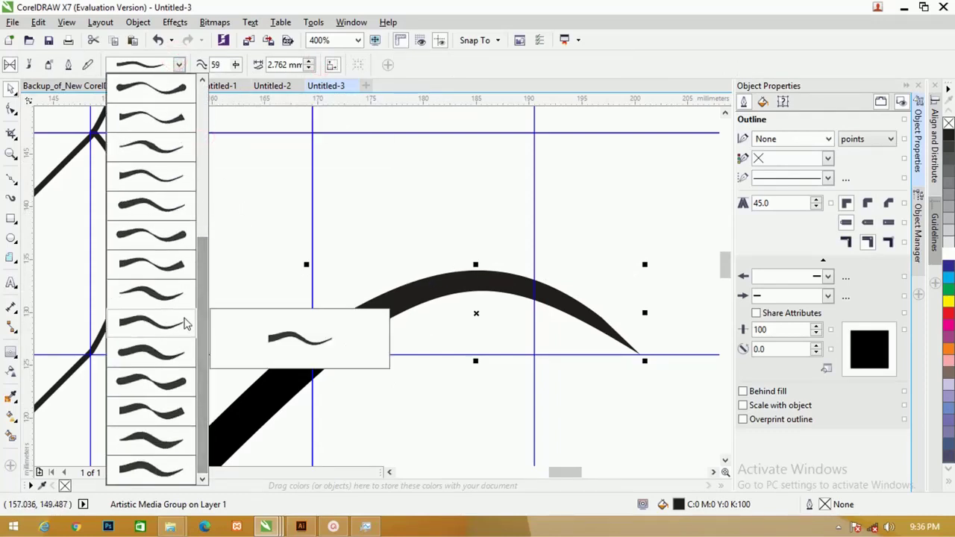
click(158, 327)
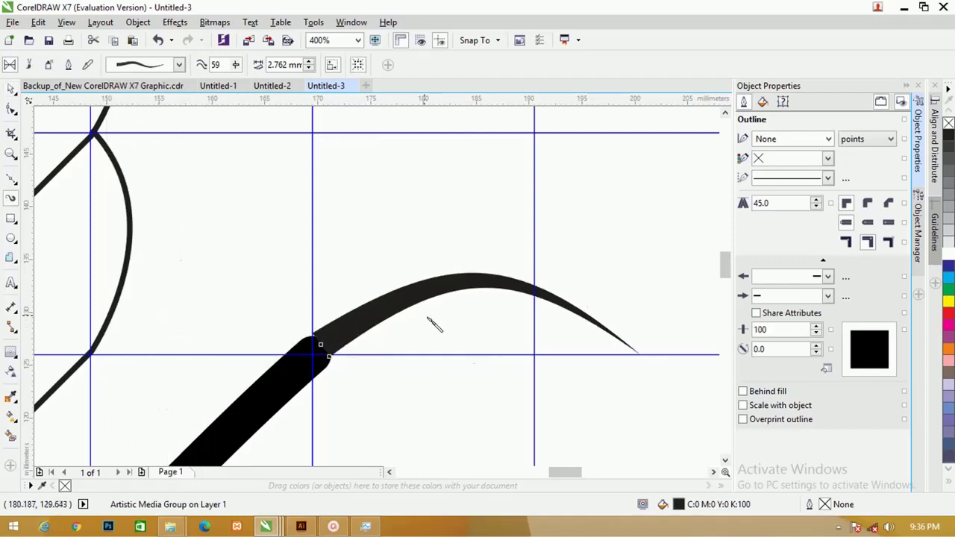
scroll(427, 319, up, 1)
scroll(233, 286, down, 1)
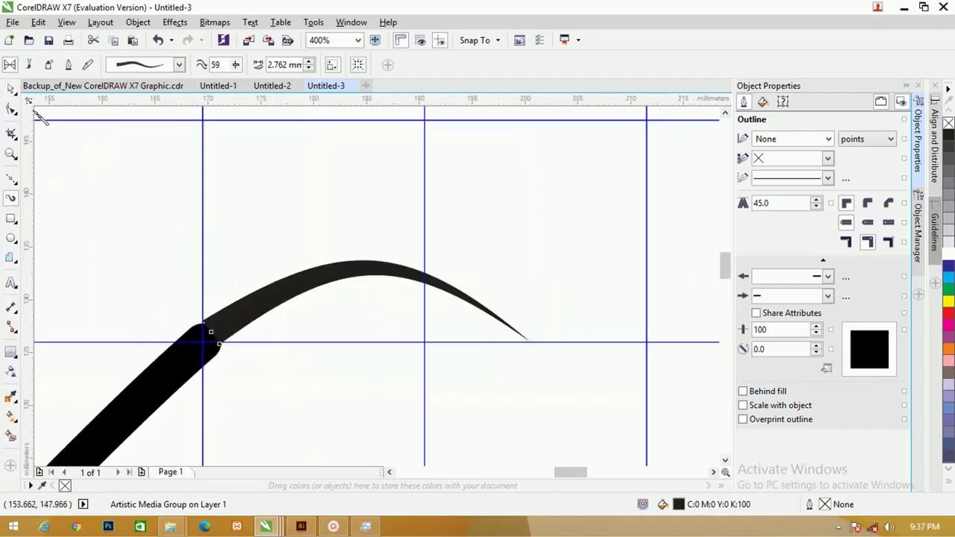
click(11, 110)
click(267, 315)
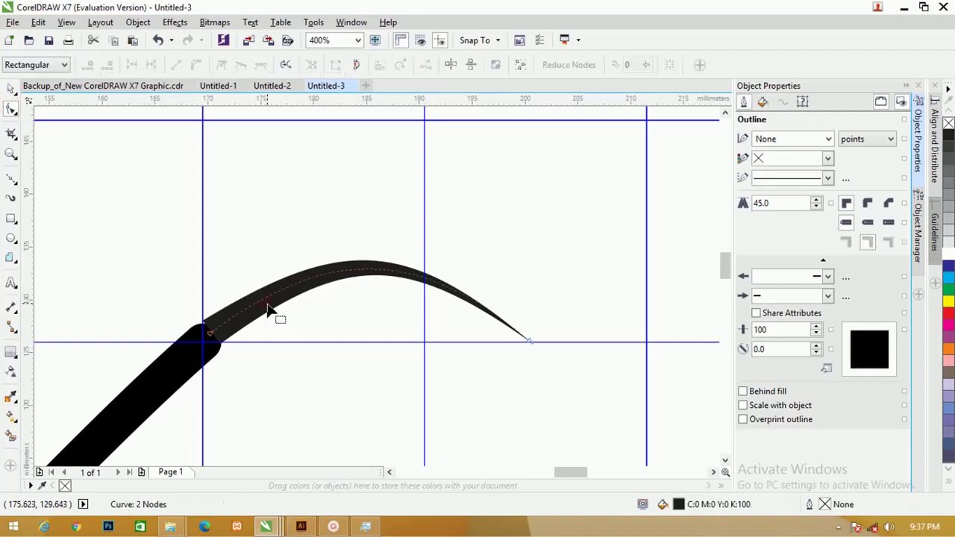
click(138, 23)
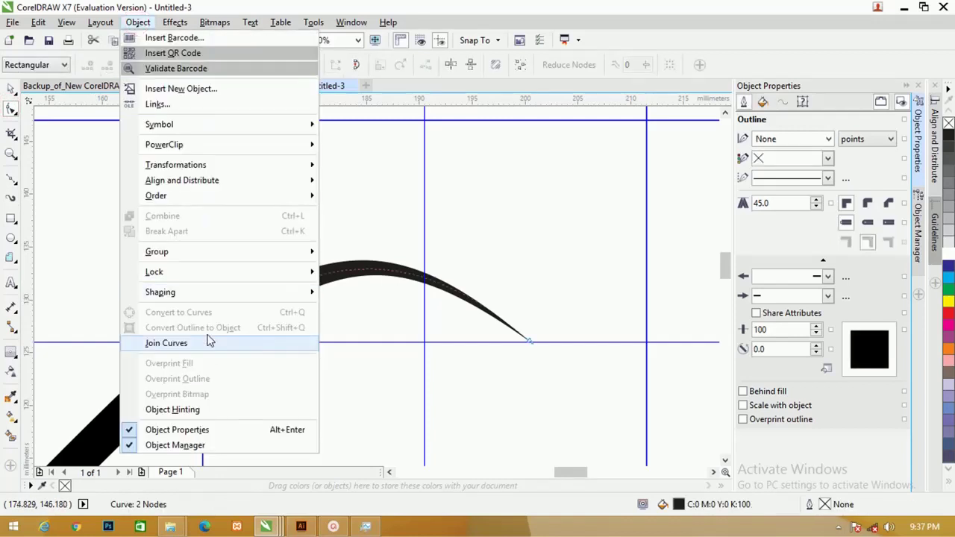
key(Escape)
key(space)
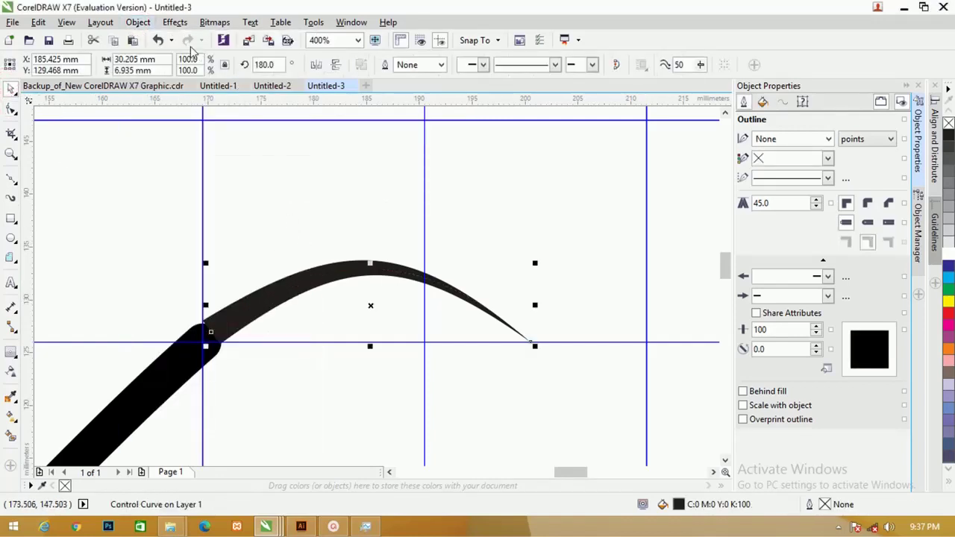
click(138, 23)
mouse_move(179, 196)
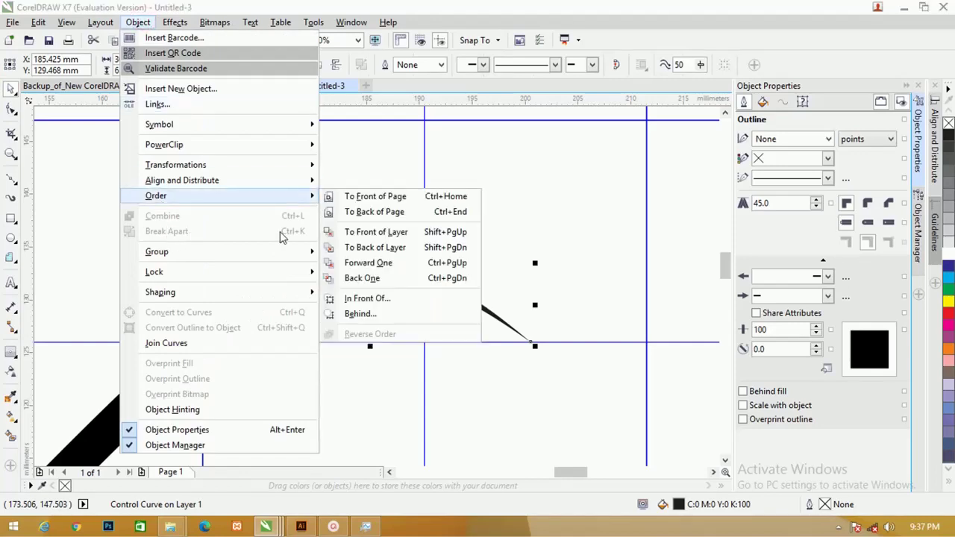
click(363, 153)
click(300, 238)
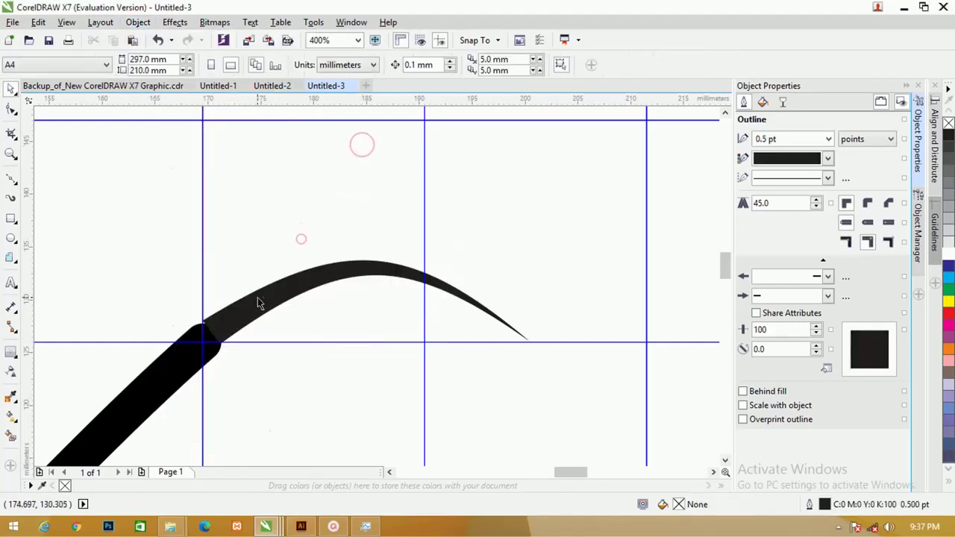
click(253, 310)
key(F10)
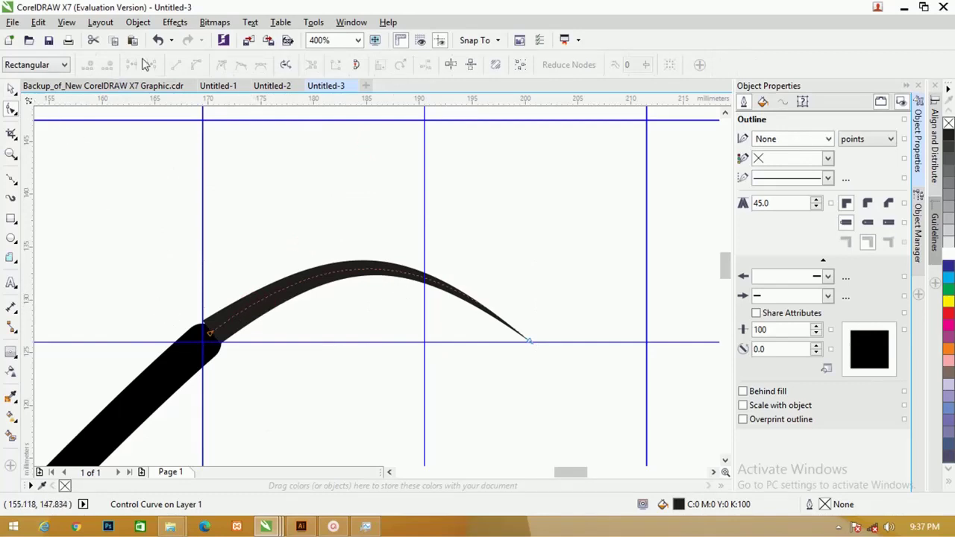
click(145, 24)
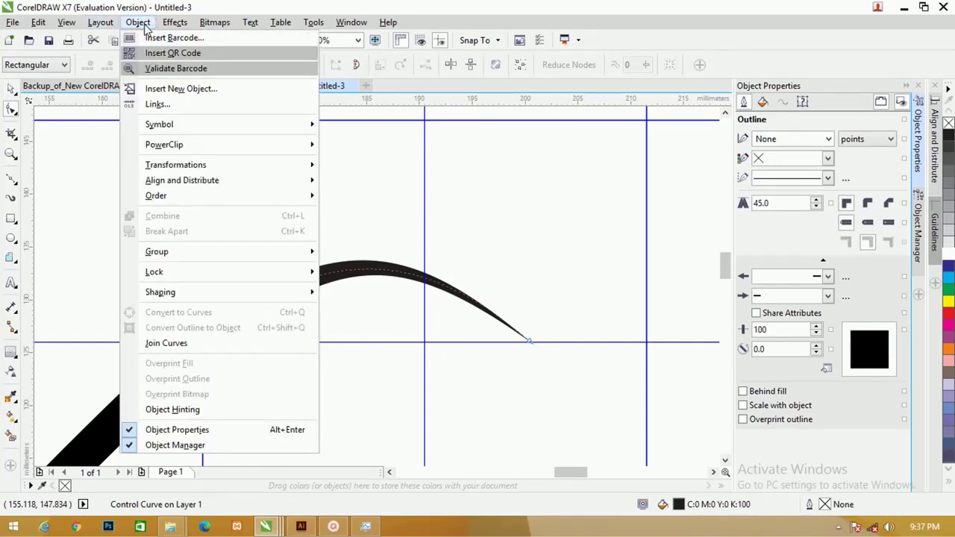
click(362, 282)
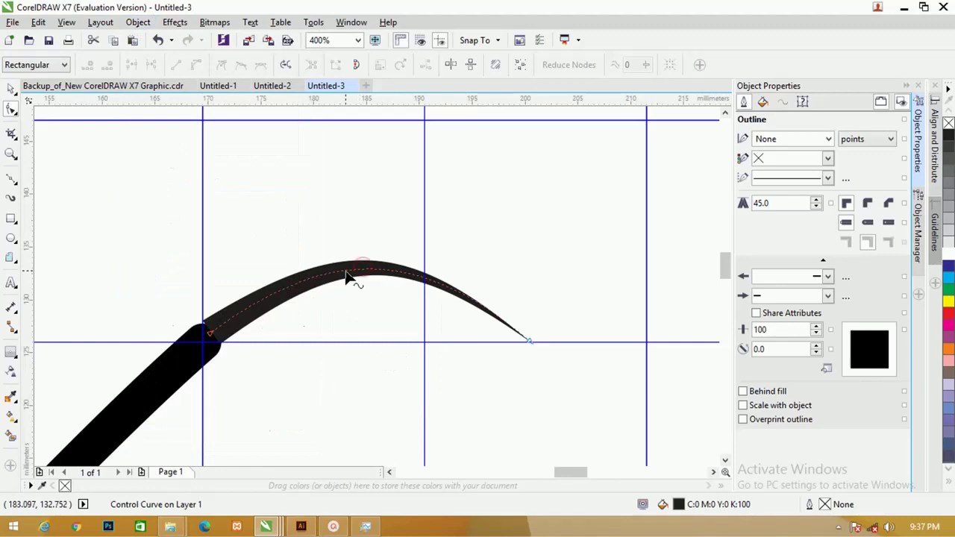
click(345, 271)
click(12, 88)
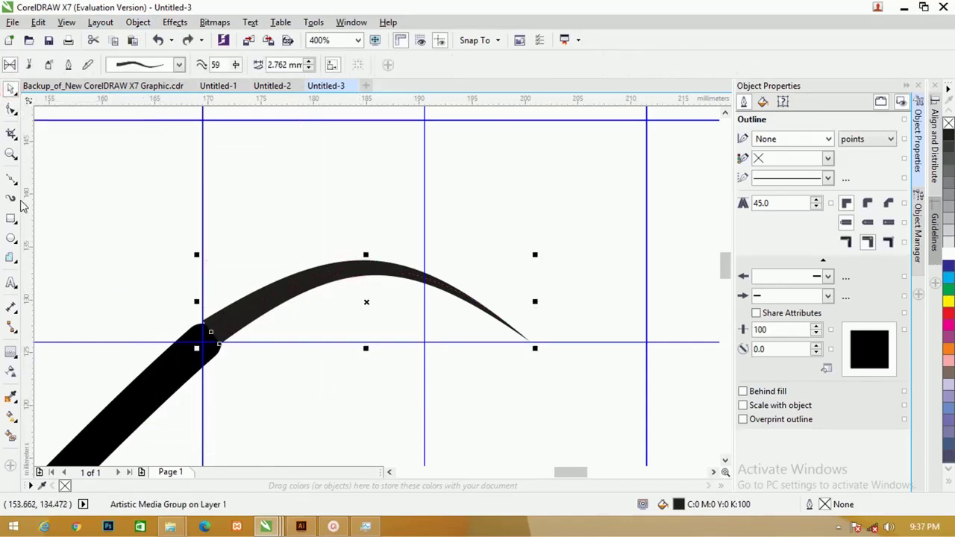
right_click(220, 319)
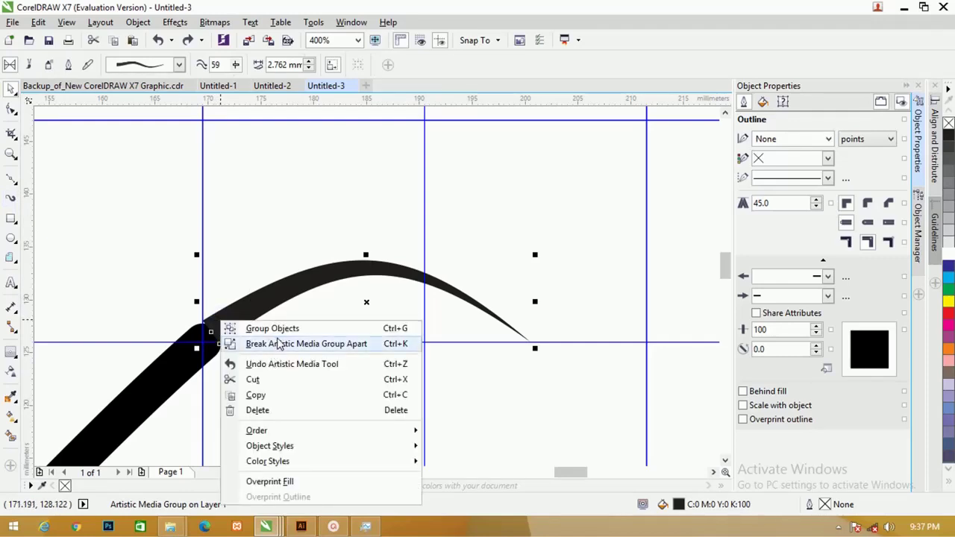
click(431, 69)
Step: Set the width of the tail's Artistic Media stroke to 3.262 mm
click(309, 61)
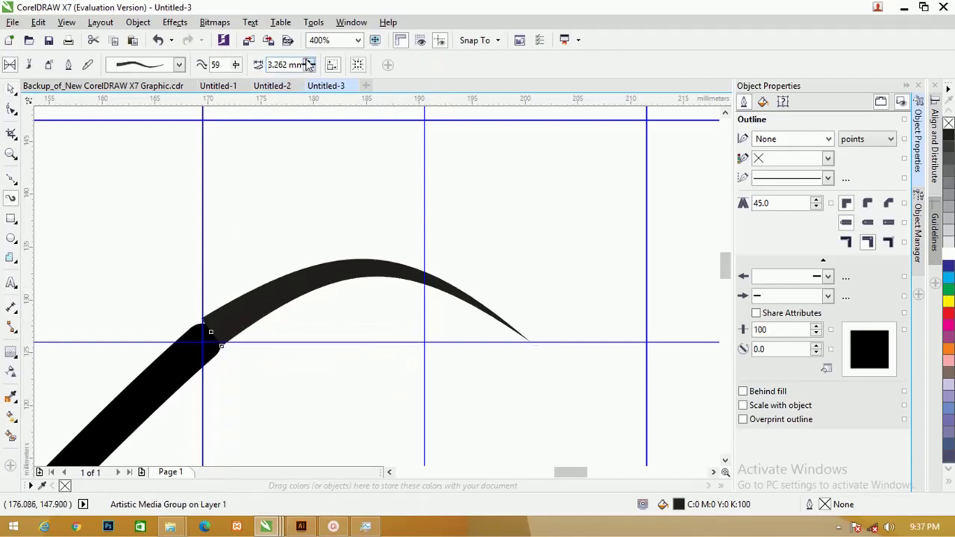
click(310, 62)
click(310, 68)
Step: Break the tail's Artistic Media group apart and delete its separated control curve, keeping the tapered shape
right_click(230, 316)
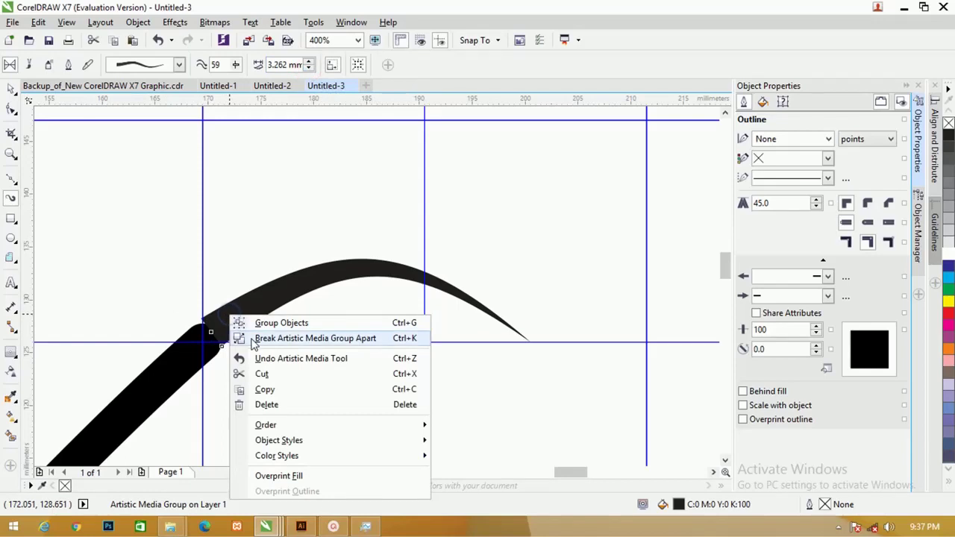
click(252, 340)
key(space)
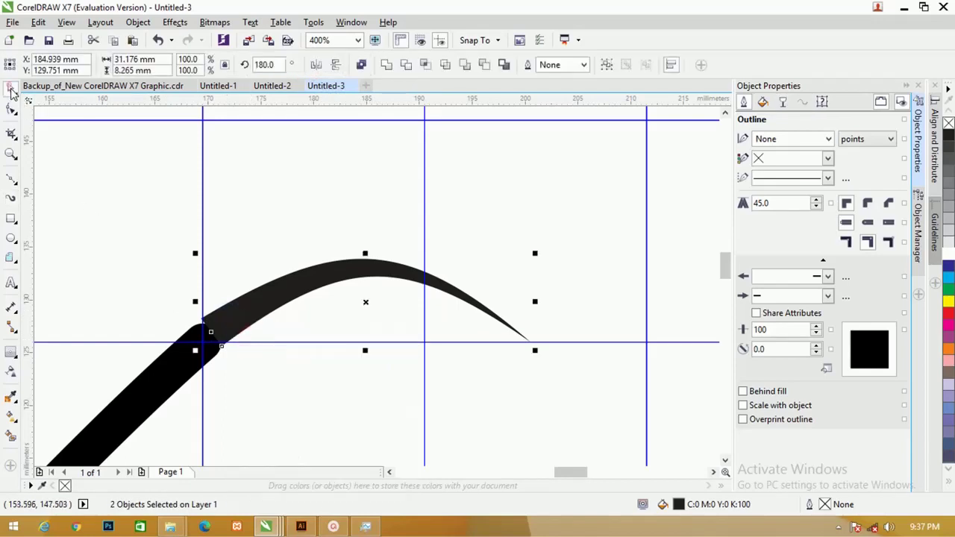
click(275, 196)
mouse_move(281, 298)
mouse_down()
mouse_move(285, 226)
mouse_move(262, 192)
mouse_up()
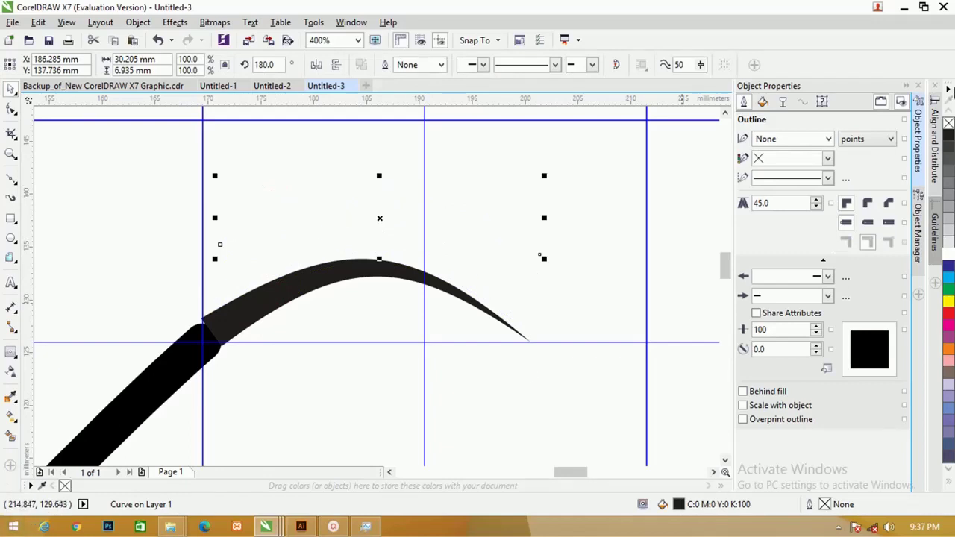
right_click(949, 135)
key(Delete)
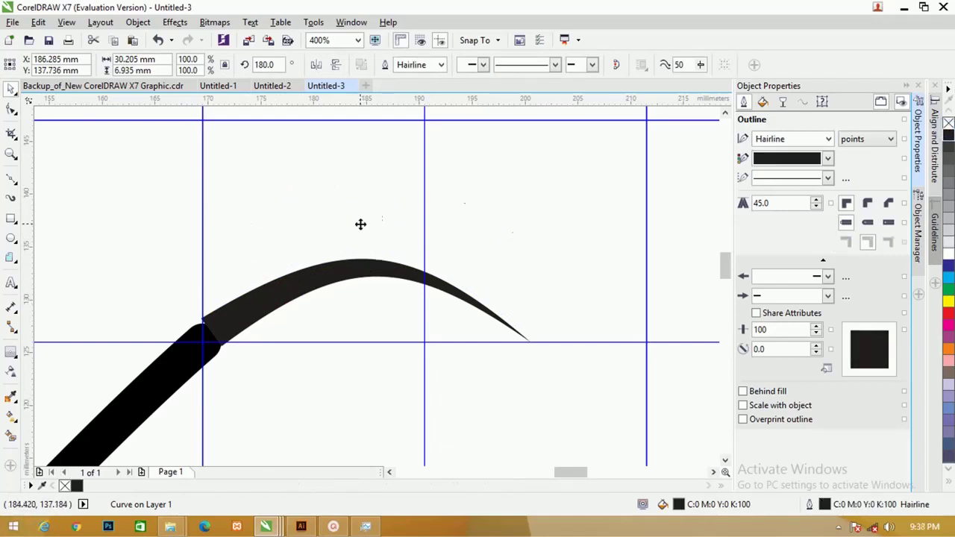
Step: Move the tapered tail shape slightly down and left so its thick end overlaps the rounded end of the body line
scroll(235, 346, up, 2)
click(229, 305)
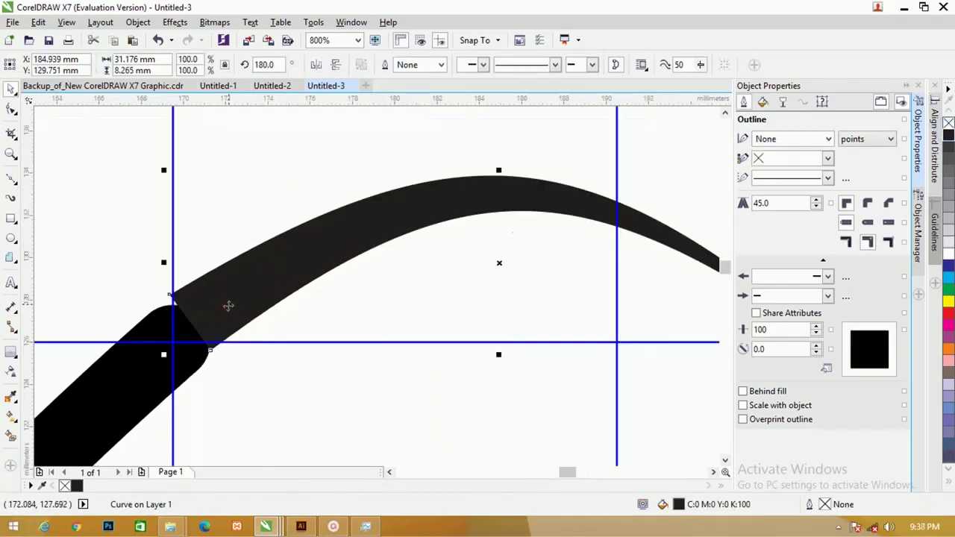
mouse_move(231, 304)
mouse_down()
mouse_move(219, 315)
mouse_move(226, 305)
mouse_up()
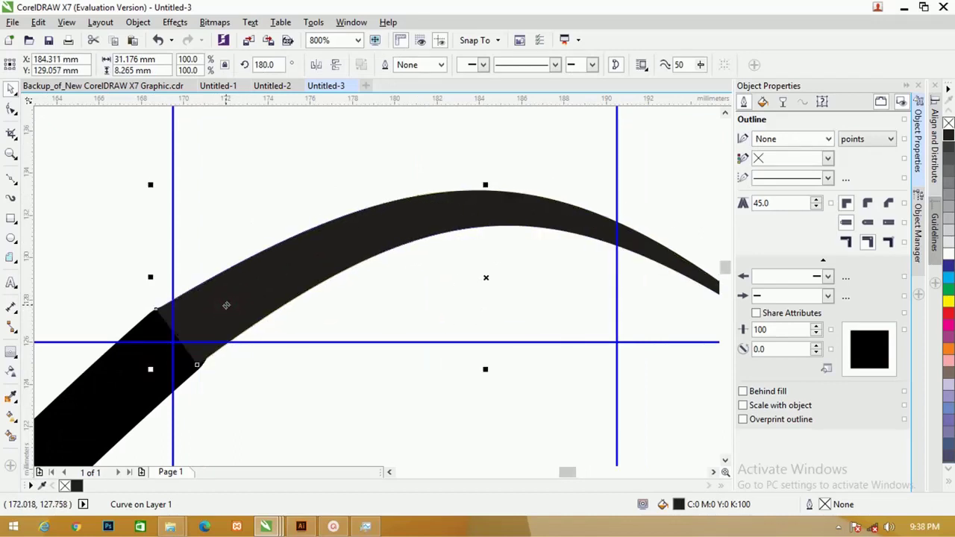
Step: Convert the body curve's 10 pt outline to an object
click(117, 387)
scroll(137, 367, down, 4)
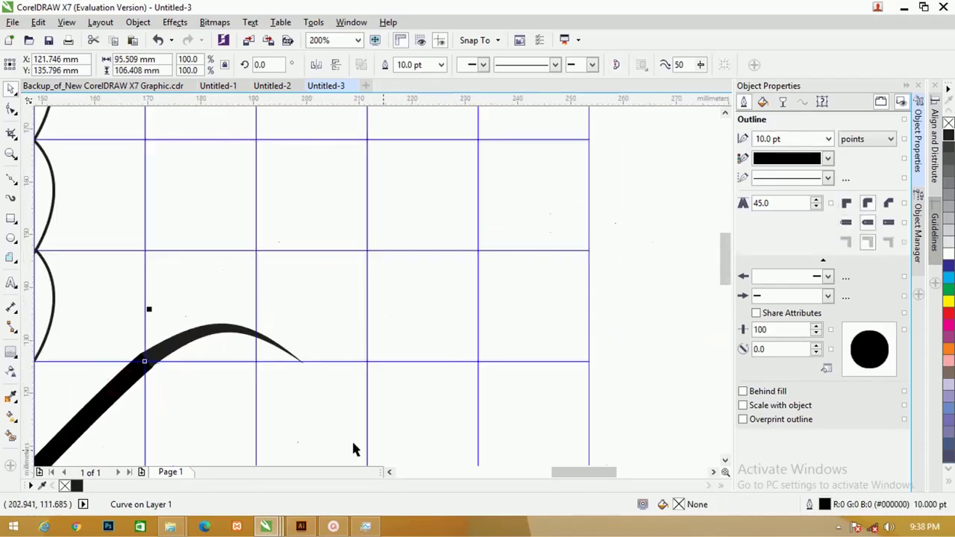
mouse_move(586, 480)
mouse_down()
mouse_move(539, 478)
mouse_move(551, 477)
mouse_up()
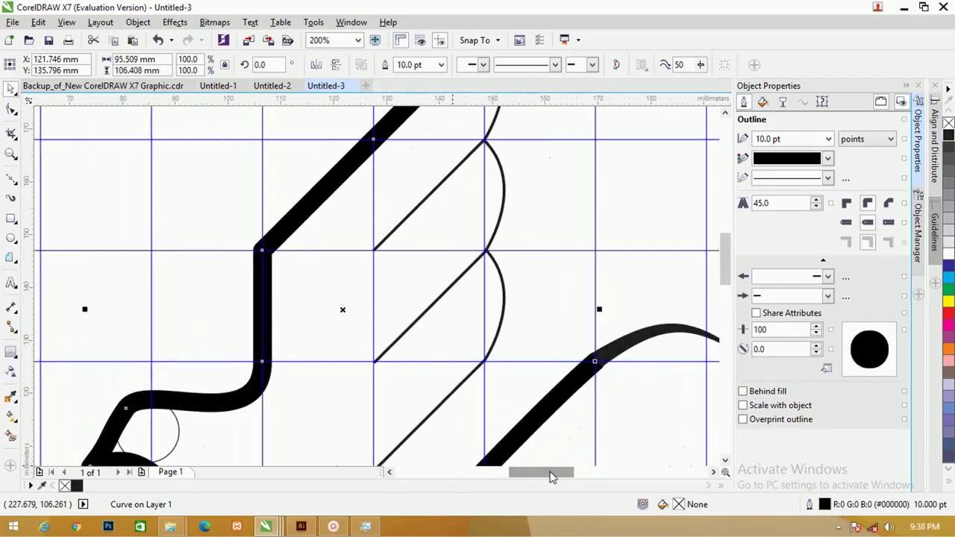
scroll(194, 277, down, 2)
click(138, 23)
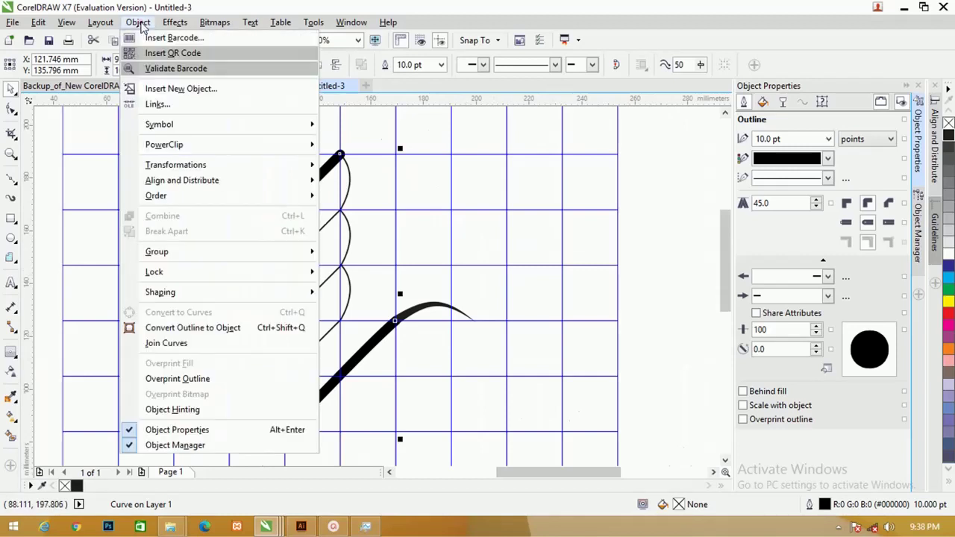
click(206, 330)
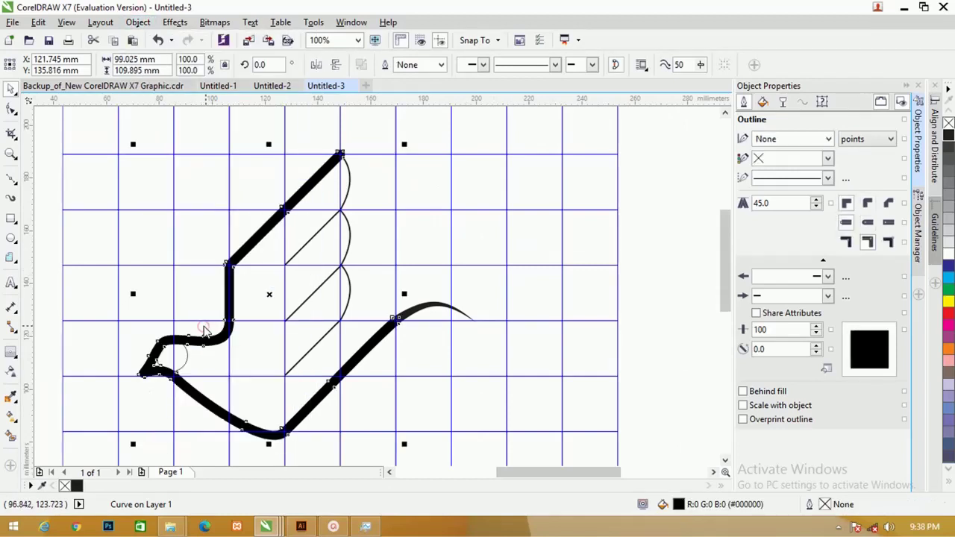
Step: Weld the body outline shape and the tapered tail shape into a single curve
scroll(410, 320, up, 3)
click(389, 349)
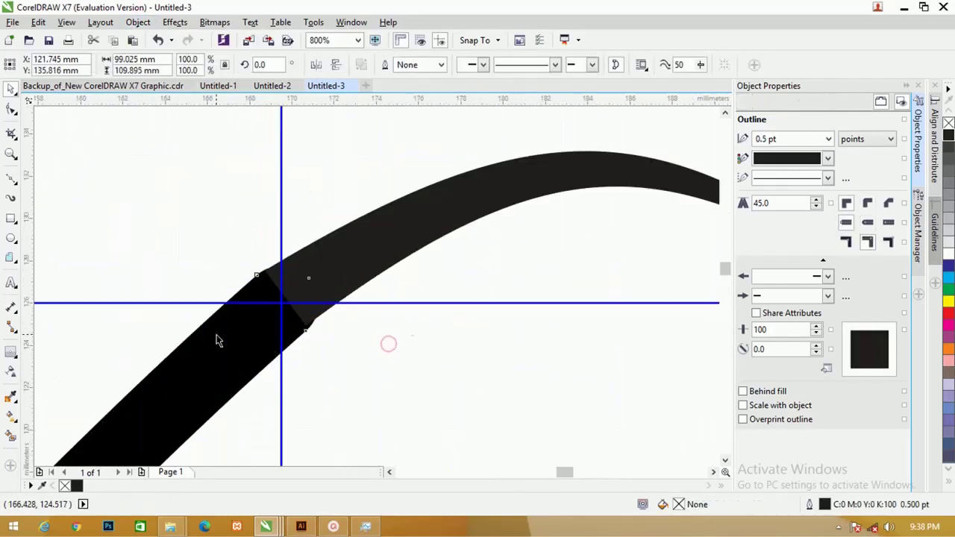
click(216, 334)
shift+click(355, 258)
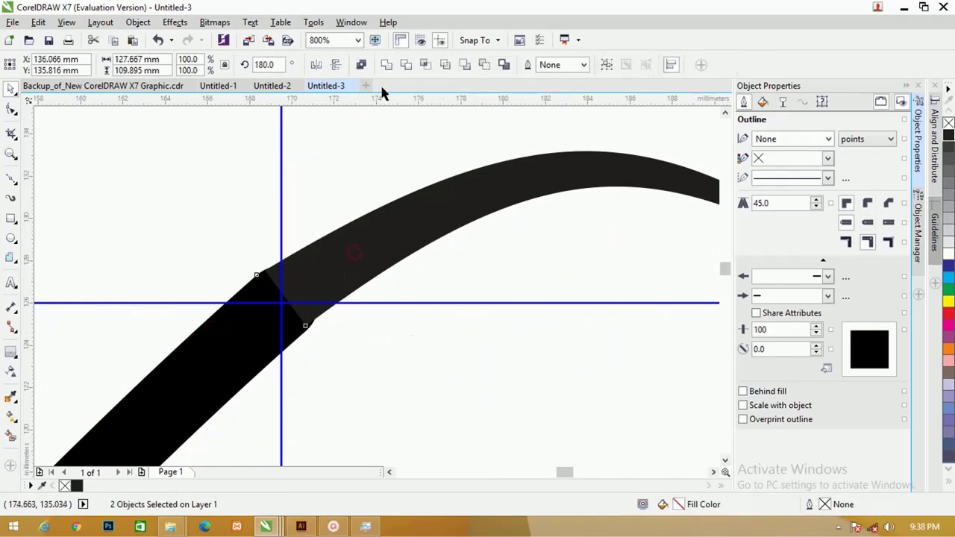
click(388, 68)
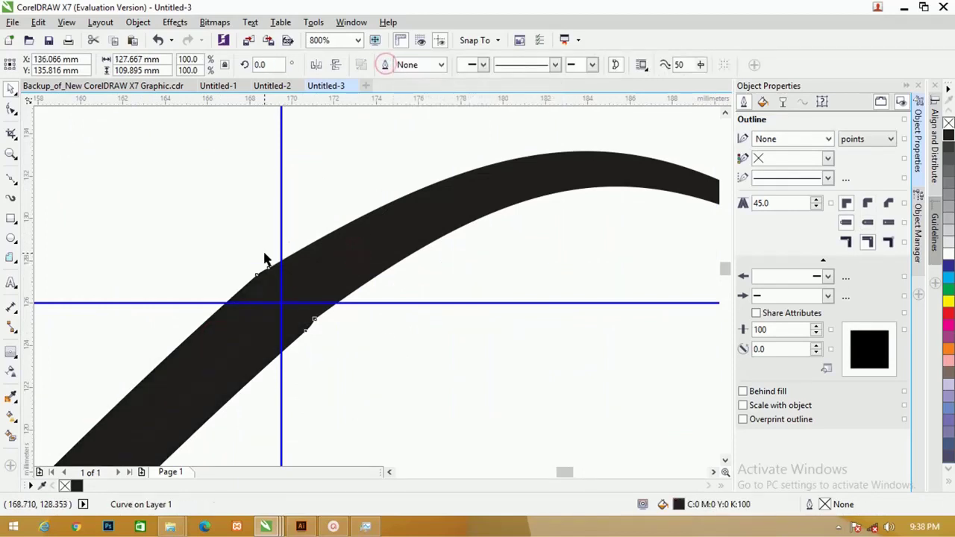
Step: Delete the surplus nodes on the upper and lower edges of the body-tail joint to smooth the transition
scroll(265, 260, up, 2)
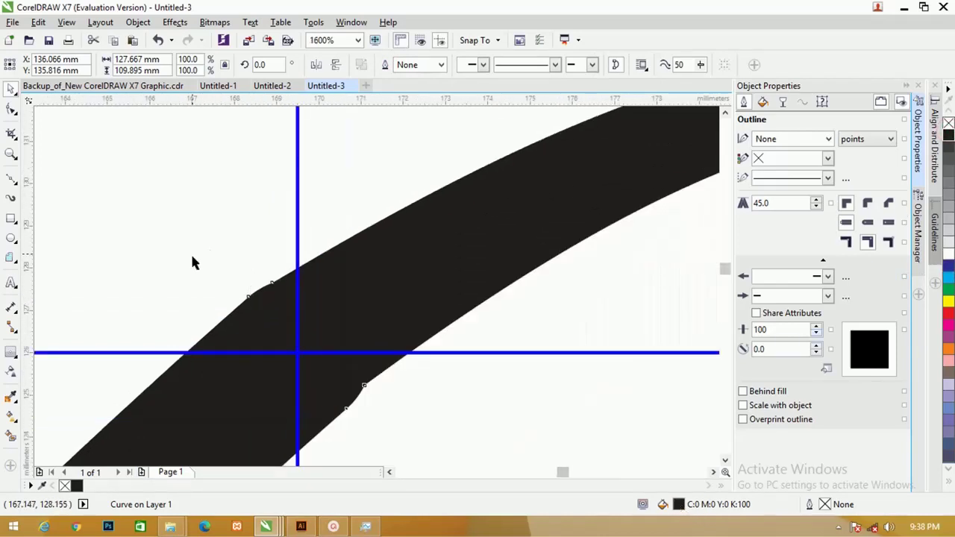
click(12, 109)
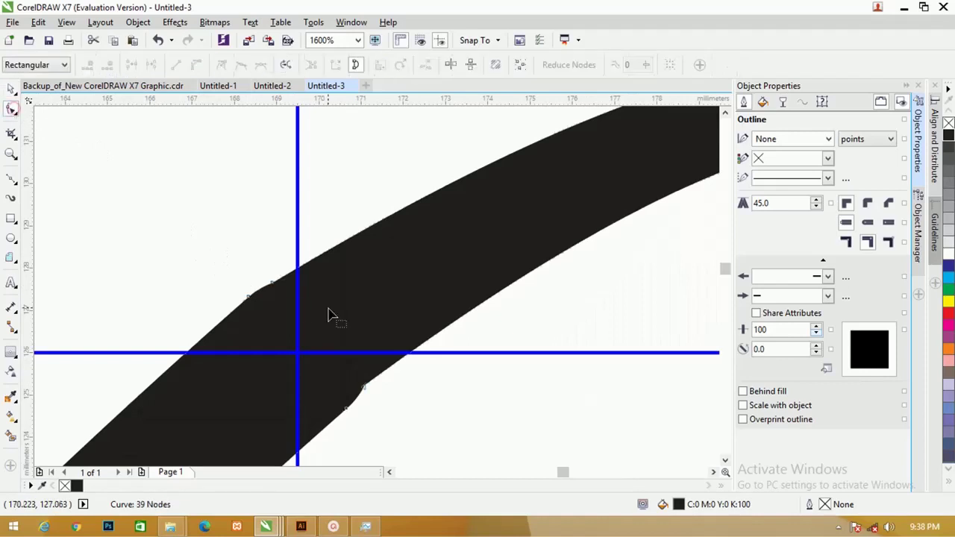
double_click(274, 285)
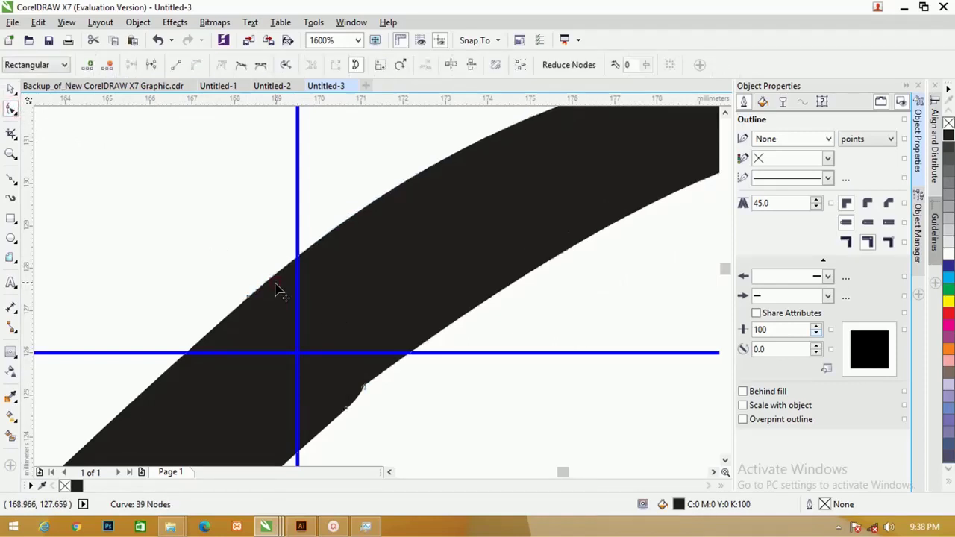
double_click(363, 393)
scroll(352, 335, down, 2)
scroll(420, 256, down, 1)
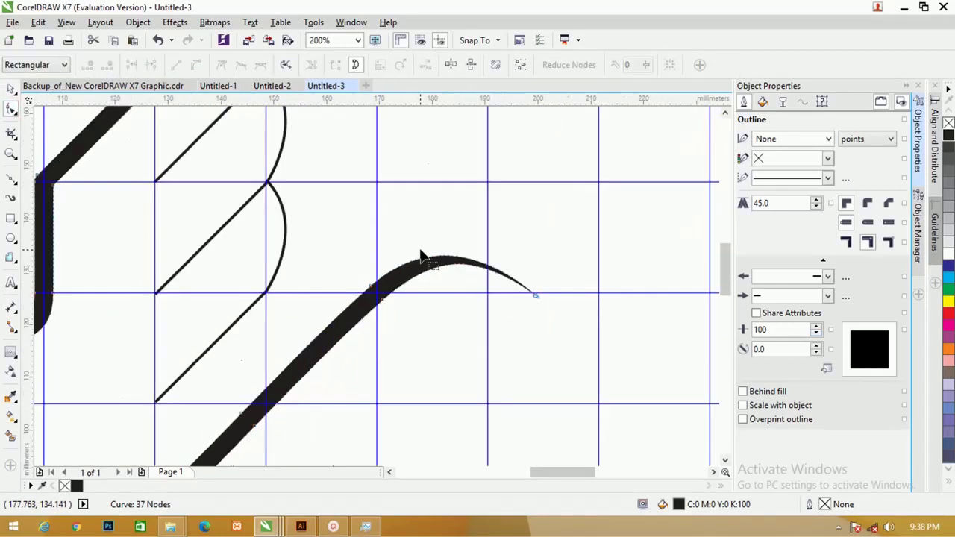
scroll(420, 257, down, 2)
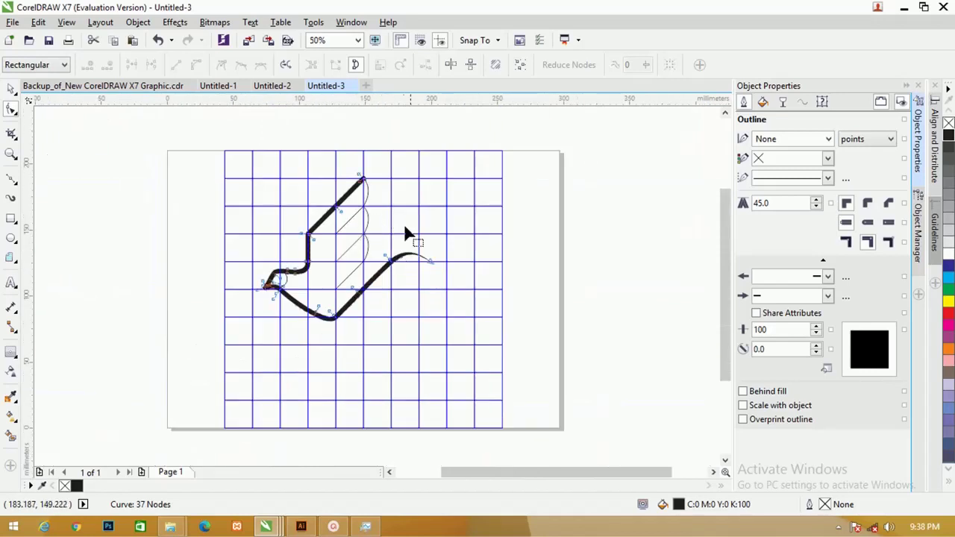
scroll(395, 242, up, 1)
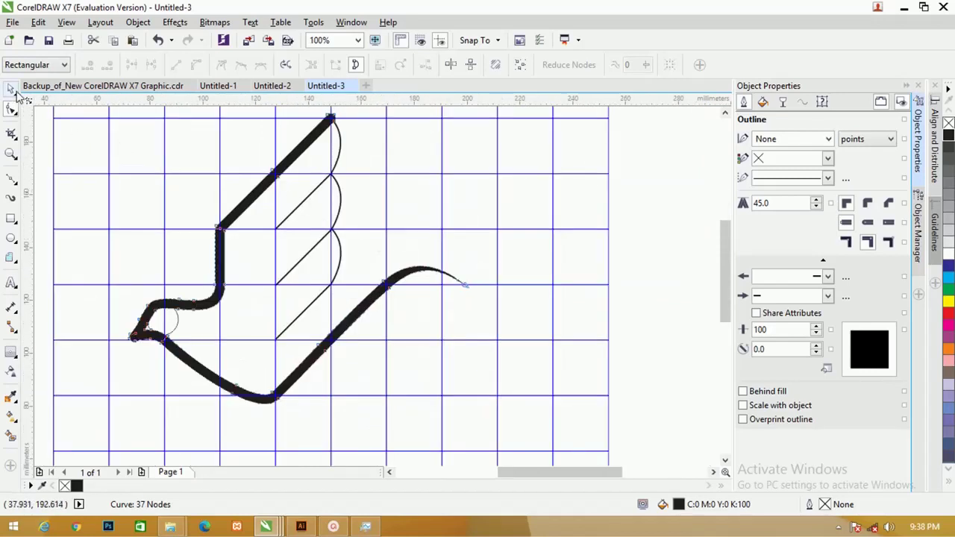
Step: Apply a tapered Artistic Media preset stroke 3.762 mm wide to the top wing feather curve
click(11, 89)
click(341, 149)
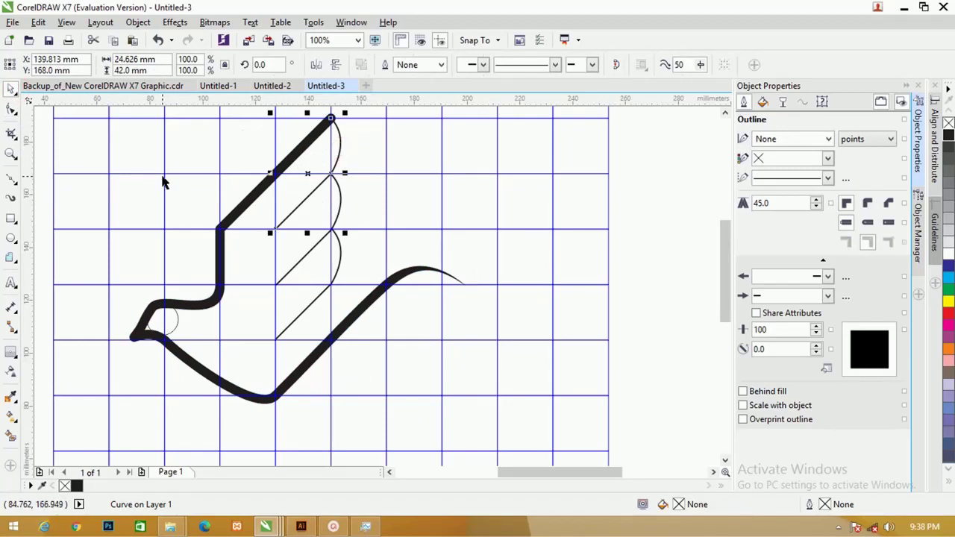
click(11, 198)
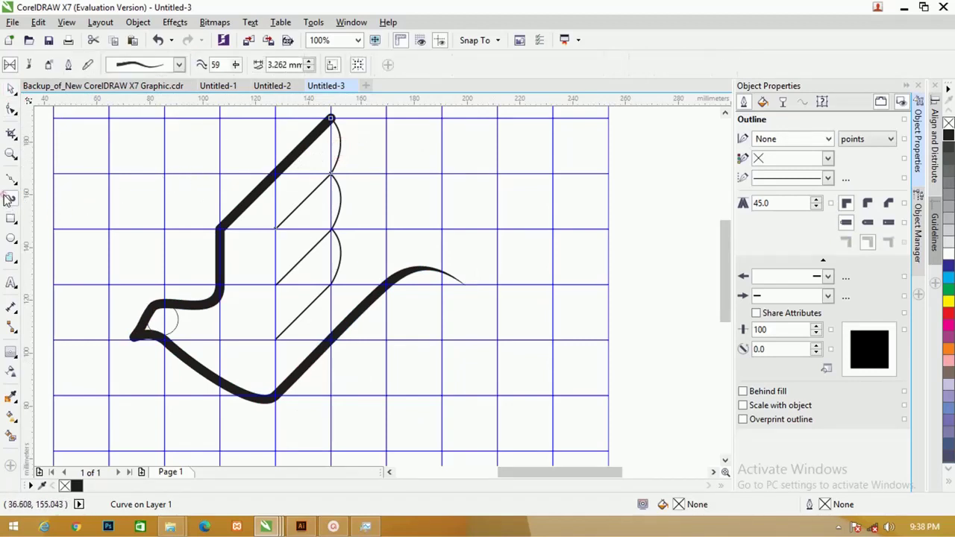
click(133, 68)
scroll(202, 263, down, 3)
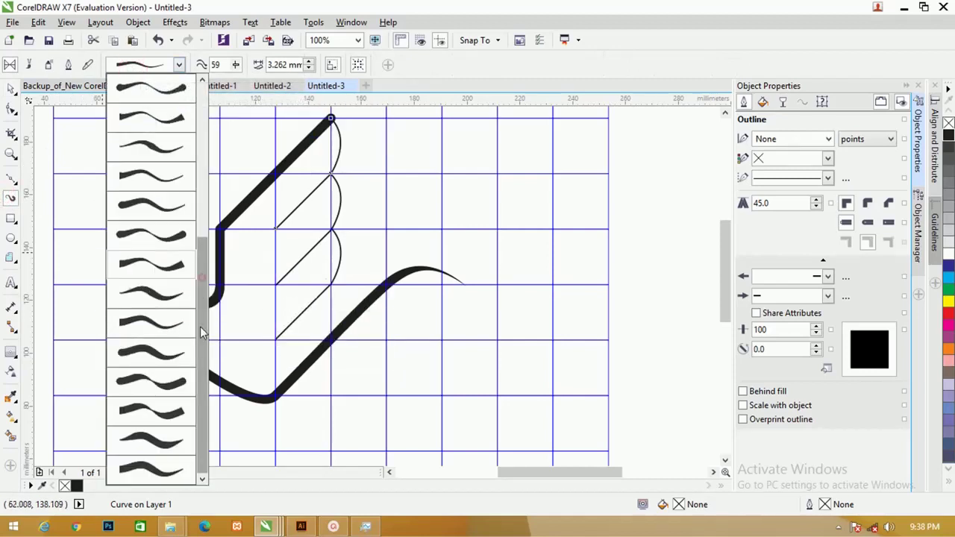
click(161, 332)
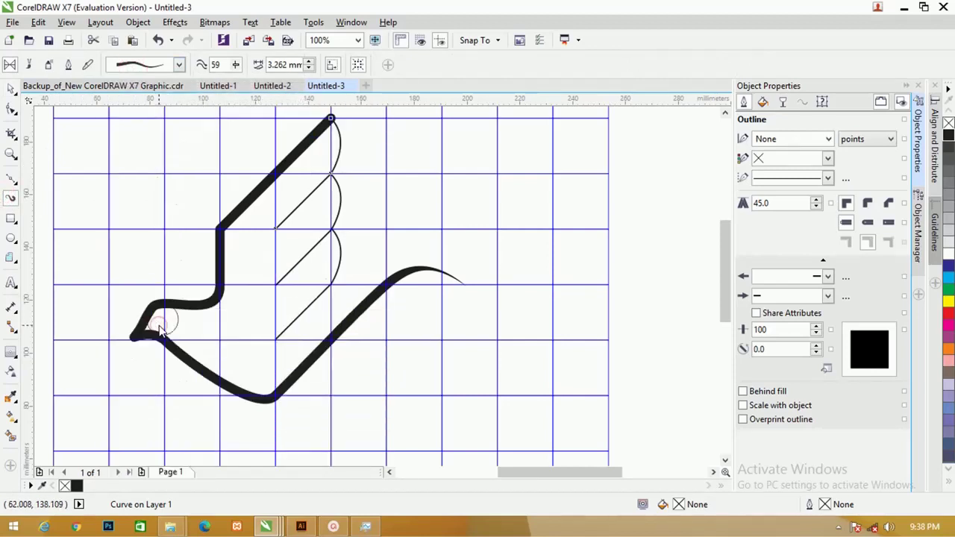
click(309, 62)
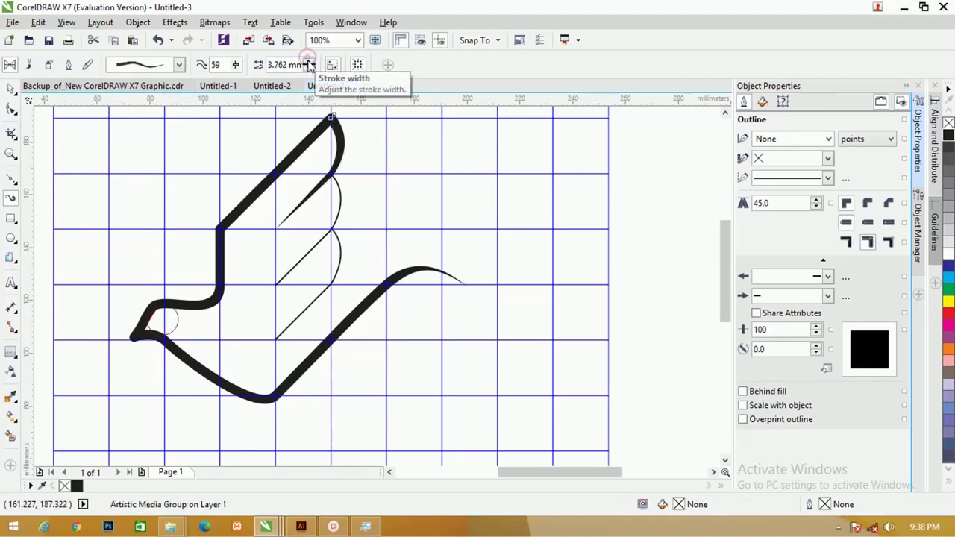
Step: Apply the same tapered preset stroke to the middle feather at 4.262 mm and the lower feather at 4.762 mm width
click(339, 186)
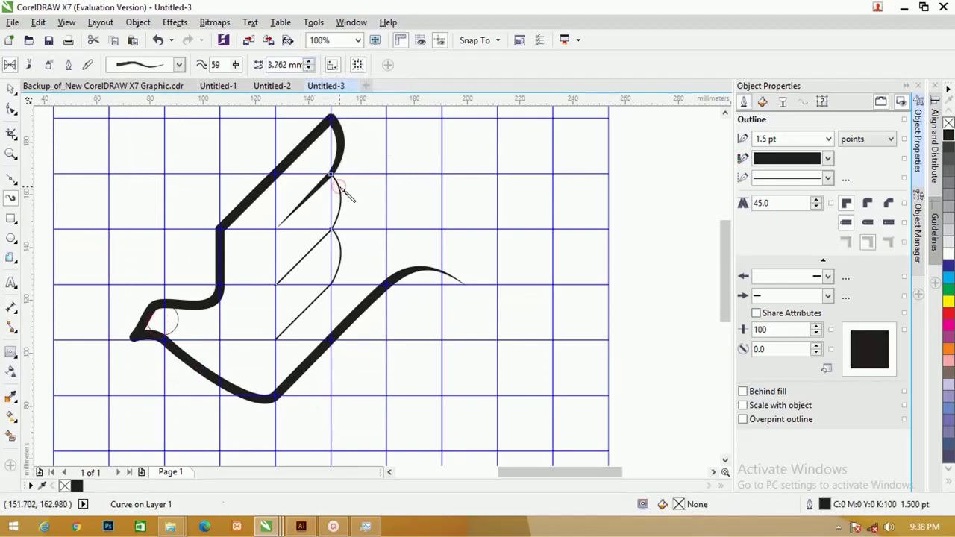
click(309, 62)
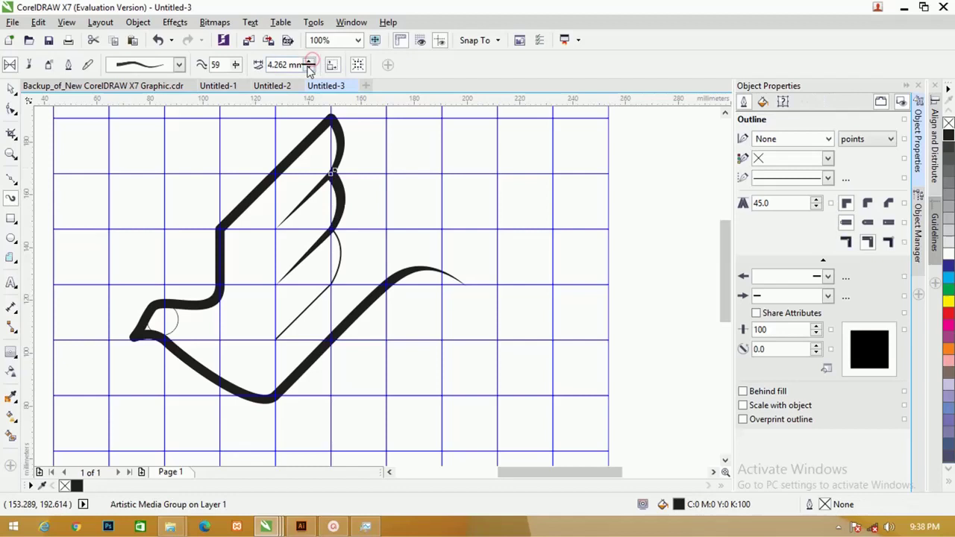
click(342, 245)
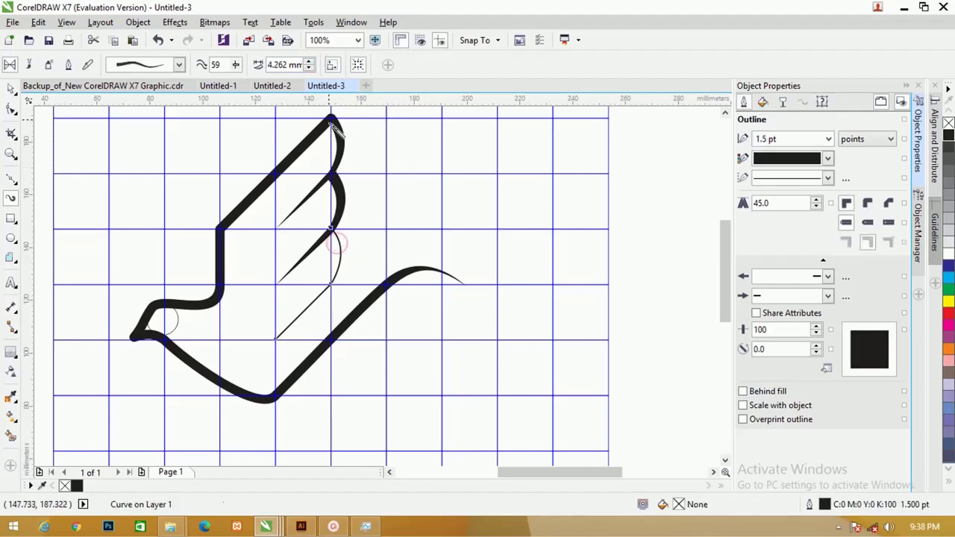
click(308, 62)
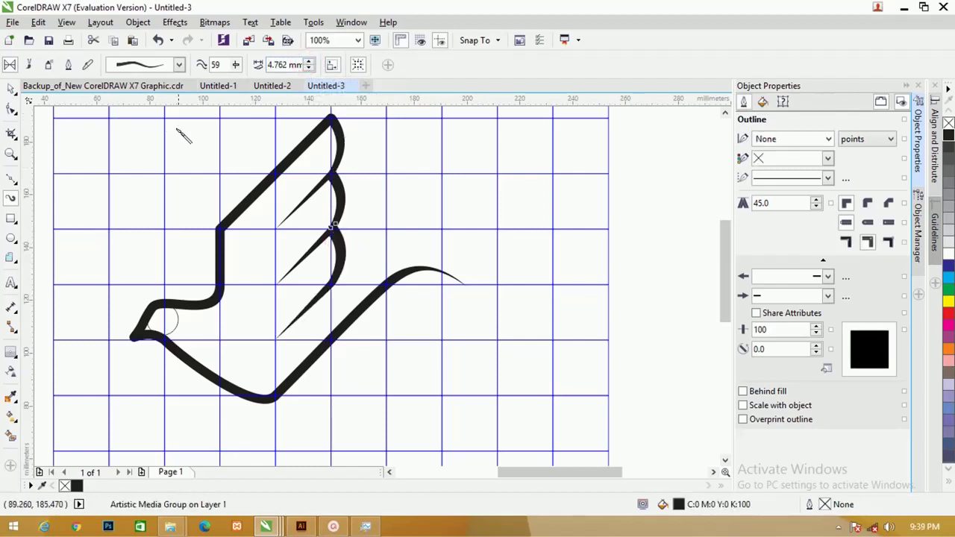
Step: Try to convert the three selected feather strokes to curves
shift+click(338, 195)
shift+click(337, 153)
right_click(338, 153)
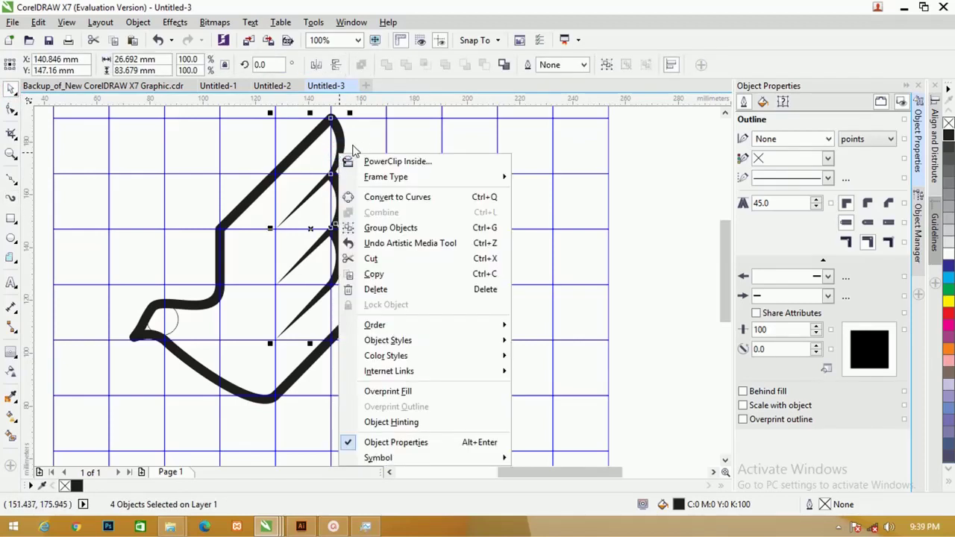
click(367, 126)
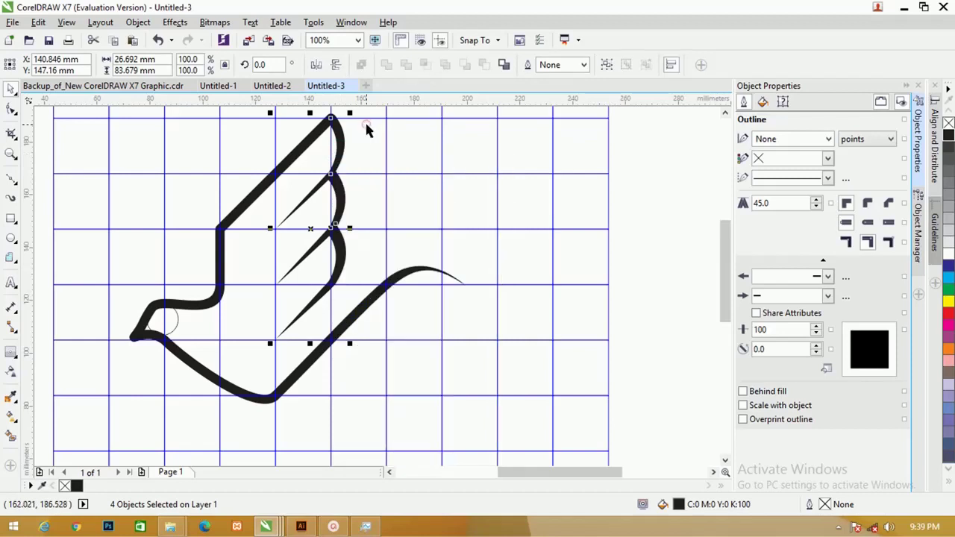
right_click(363, 145)
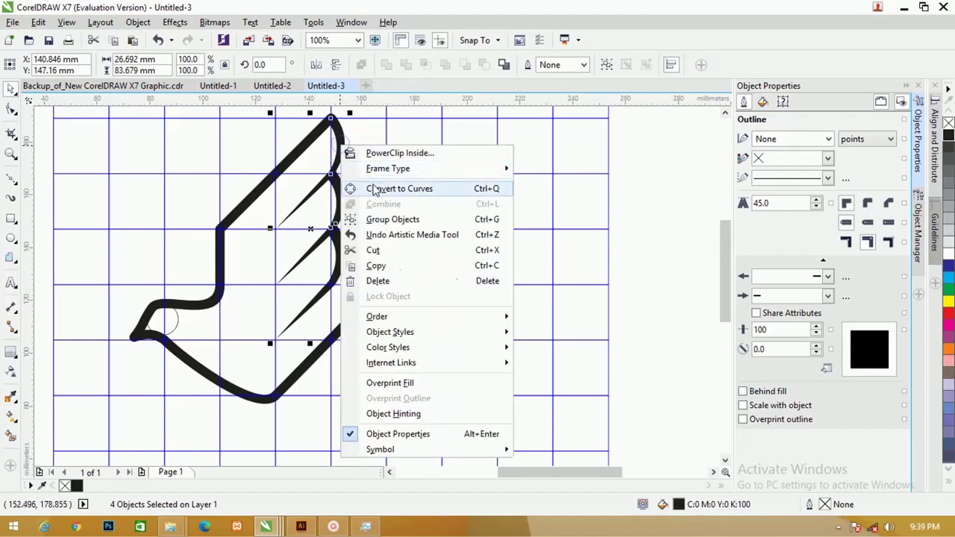
click(373, 187)
Step: Examine the top feather stroke's nodes and the commands available for it
key(F10)
click(343, 145)
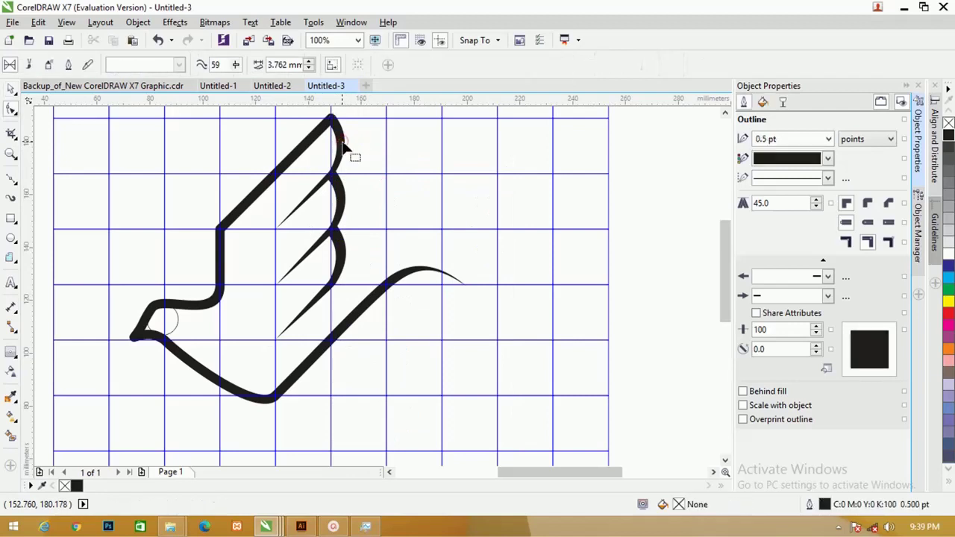
click(344, 147)
scroll(343, 151, up, 2)
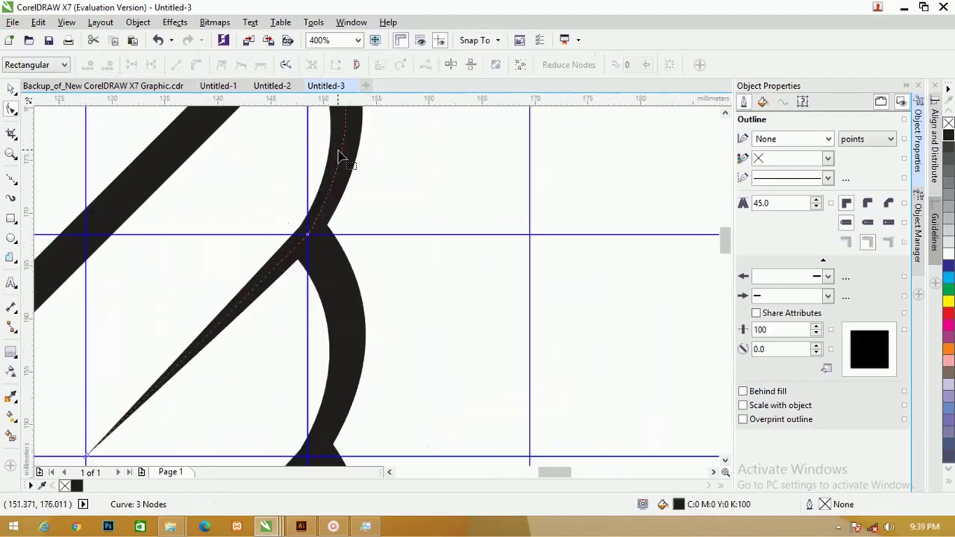
scroll(351, 157, down, 1)
drag(722, 260, 724, 247)
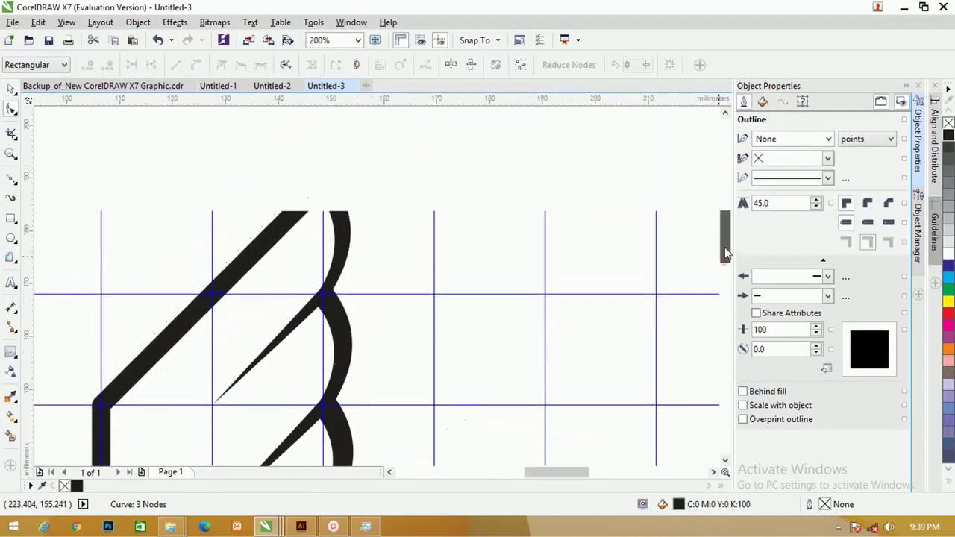
click(11, 200)
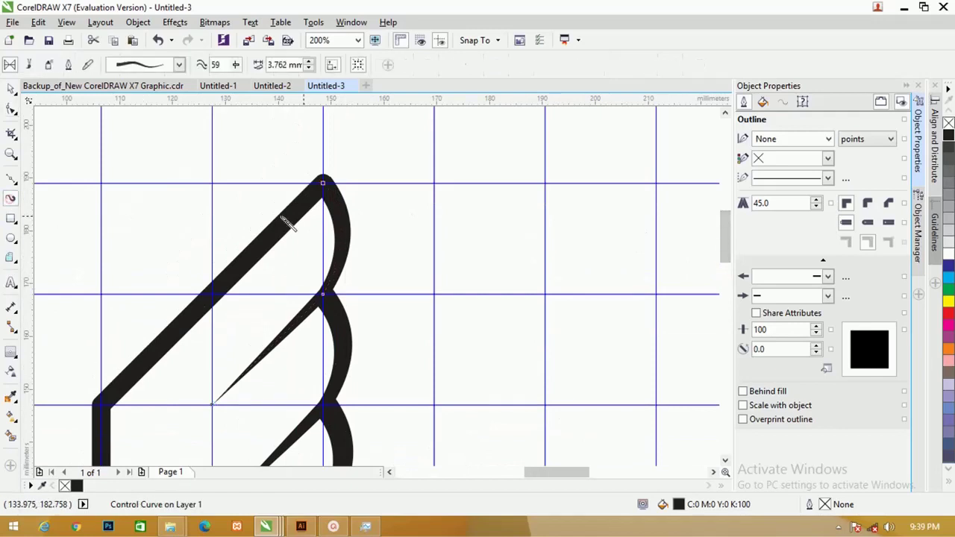
right_click(335, 203)
click(321, 196)
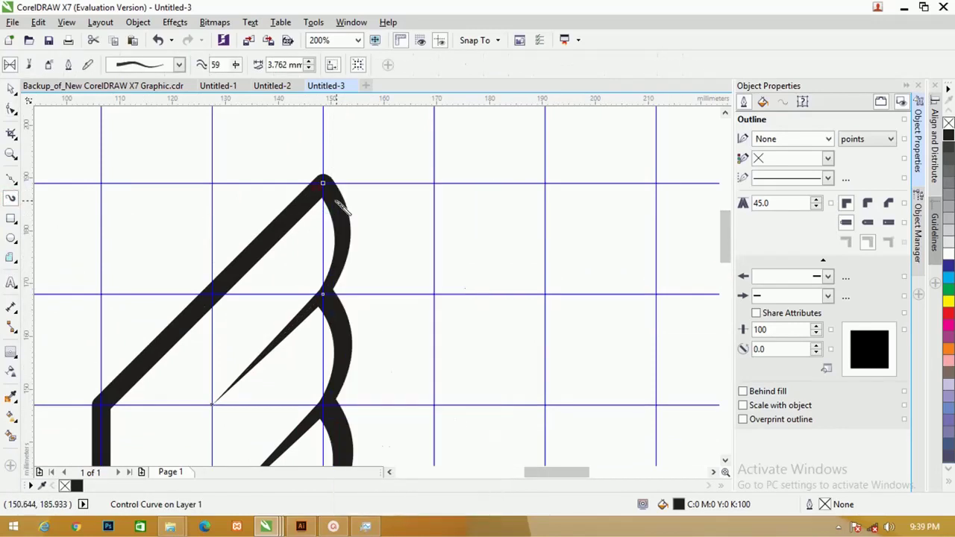
right_click(336, 205)
click(335, 204)
key(space)
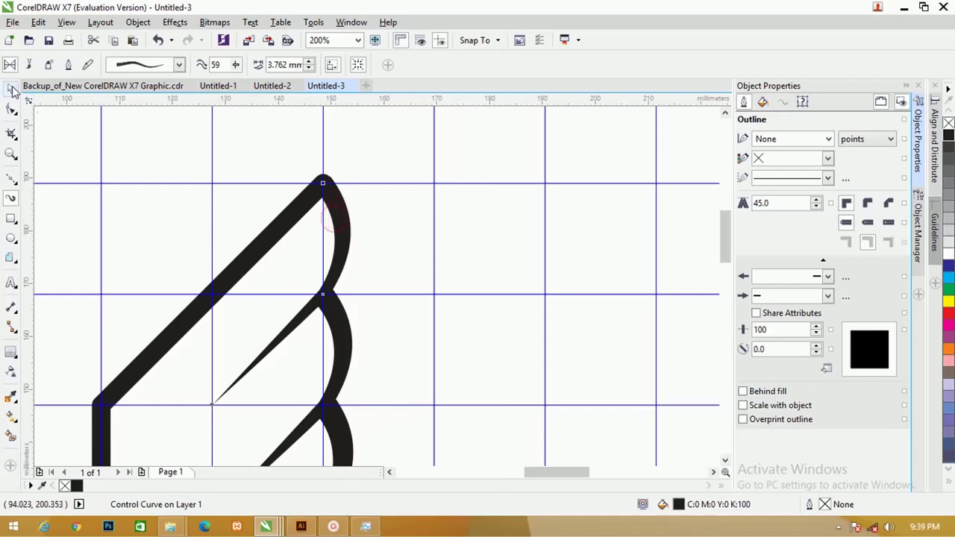
Step: Try moving the top feather's control curve slightly right of the wing tip, and undo the move
click(405, 246)
click(341, 227)
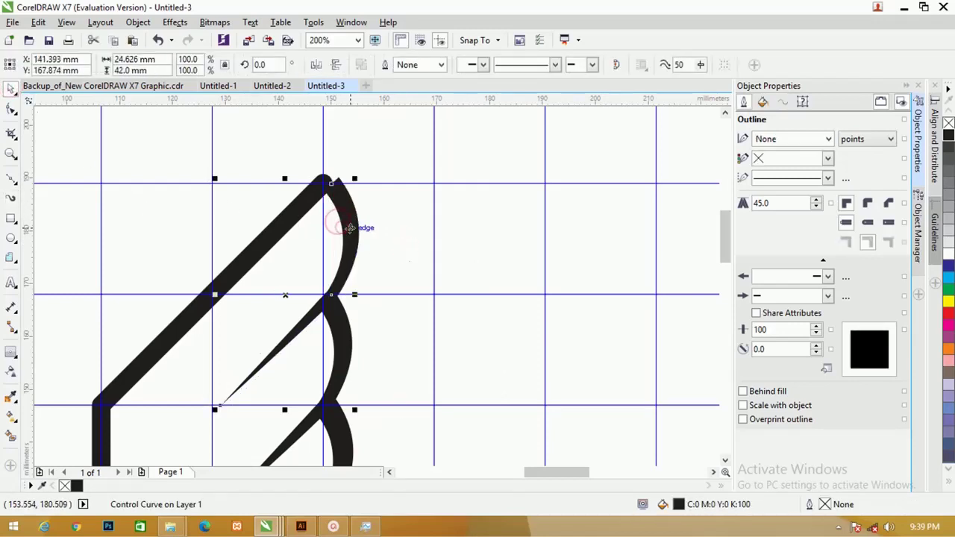
click(337, 226)
Step: Break the top feather's Artistic Media group apart to separate the stroke shape from its control curve
click(11, 200)
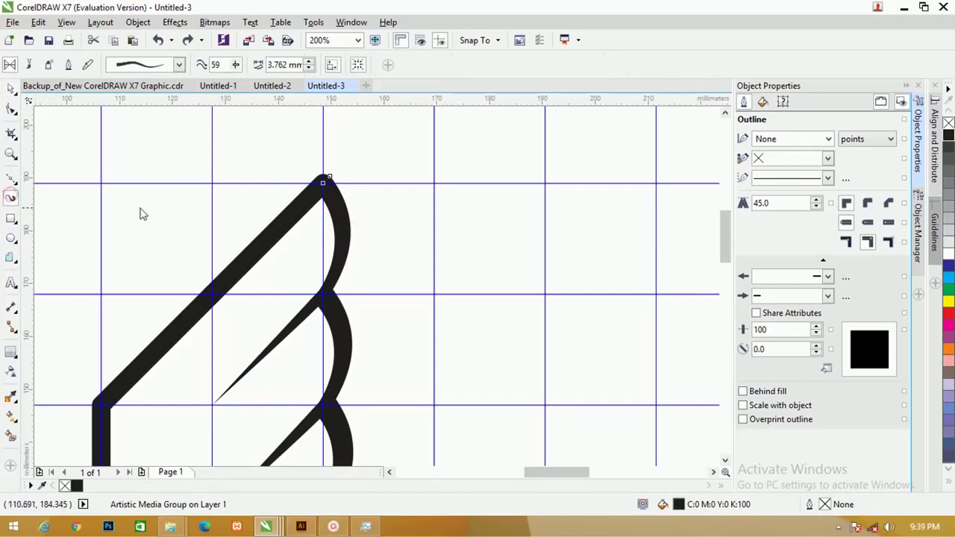
right_click(343, 204)
key(Escape)
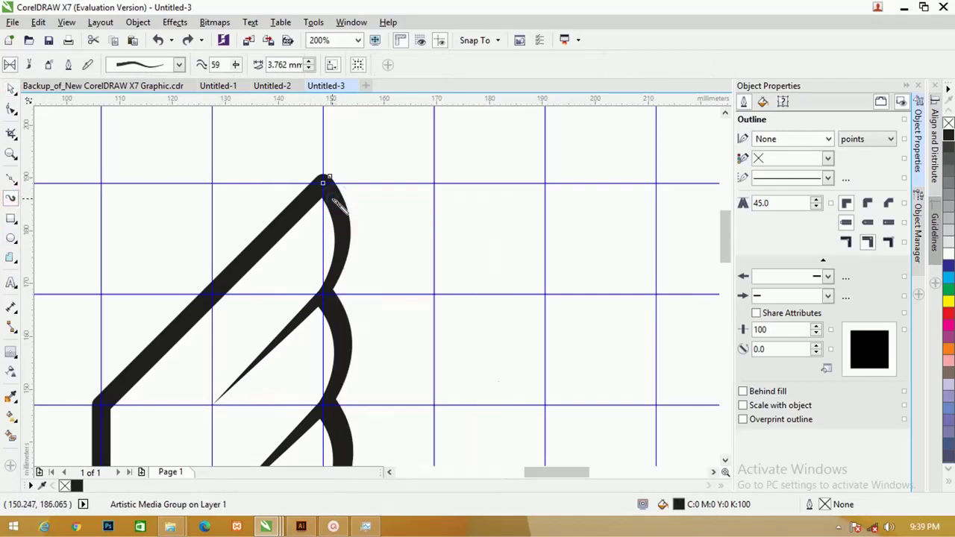
right_click(334, 203)
key(Escape)
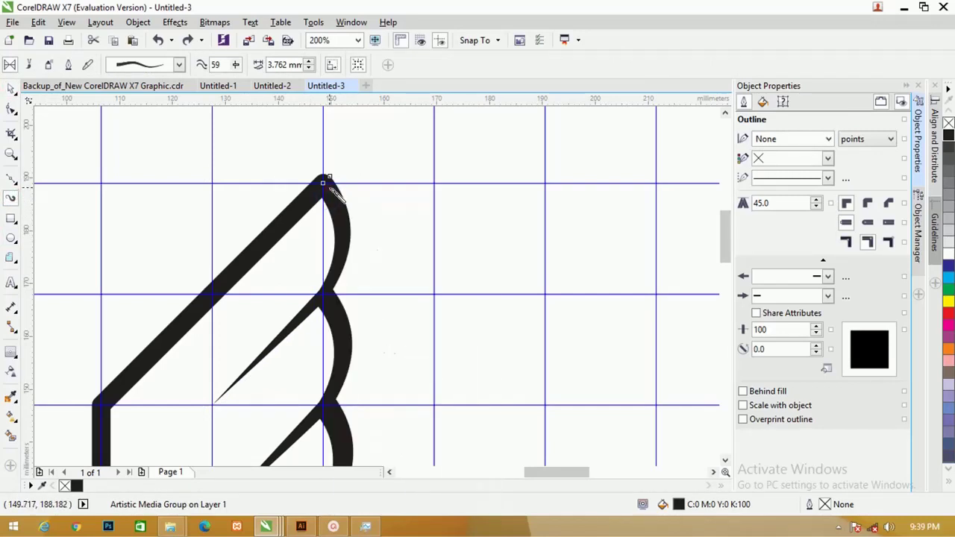
right_click(312, 320)
key(Escape)
right_click(303, 320)
click(326, 340)
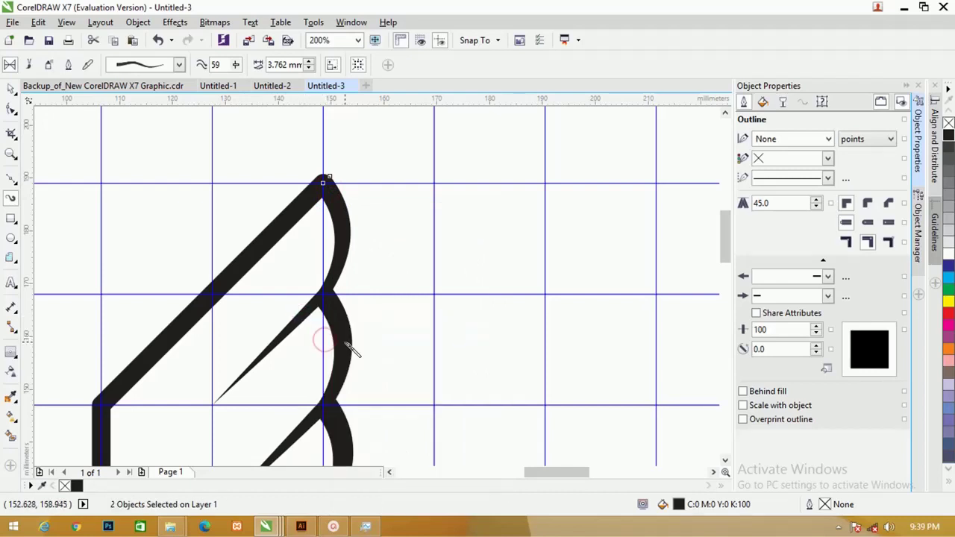
Step: Break the Artistic Media groups of the middle and lower feathers apart
click(344, 345)
right_click(346, 348)
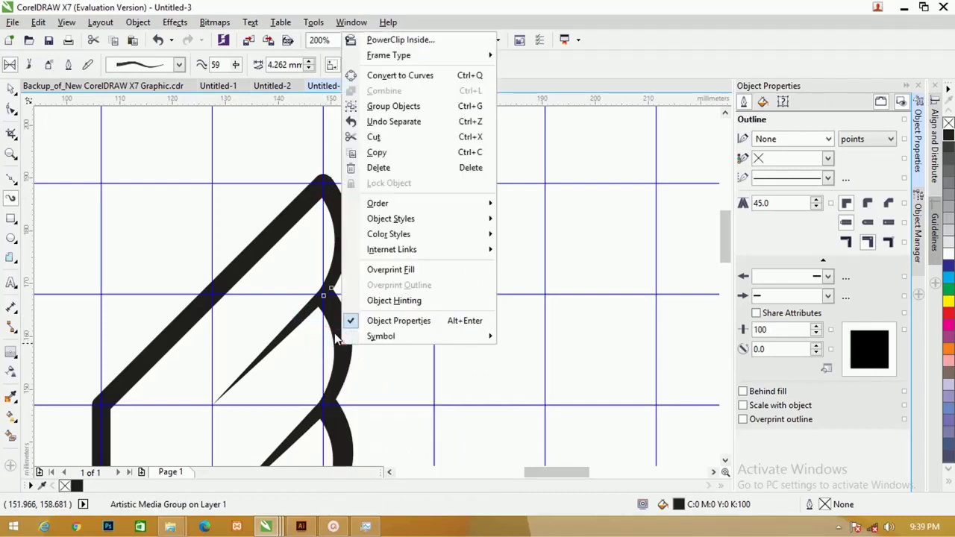
key(Escape)
right_click(323, 313)
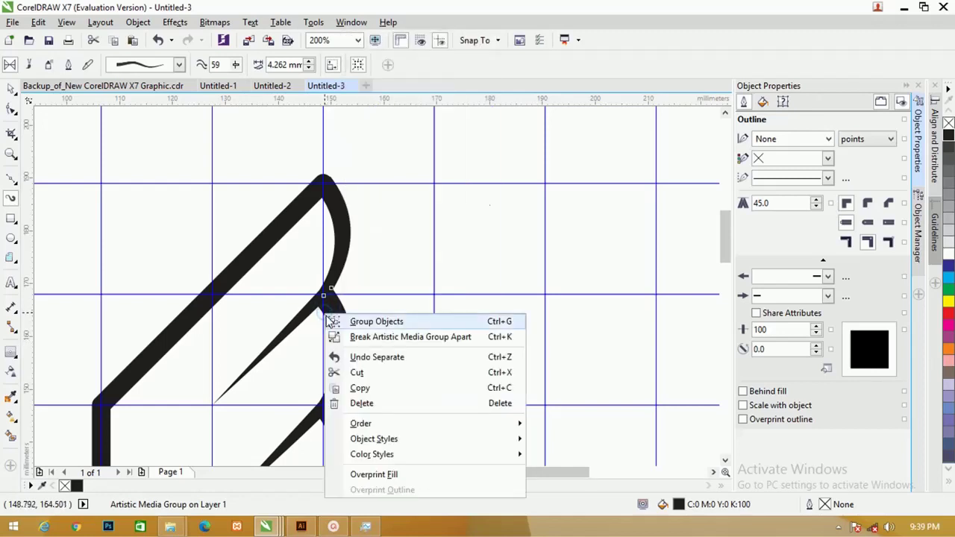
click(354, 337)
click(349, 439)
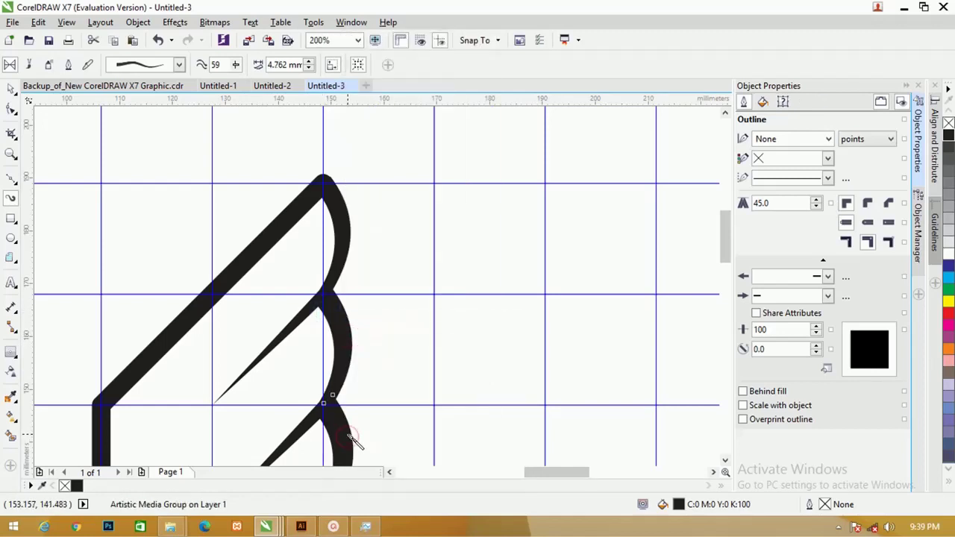
right_click(355, 442)
click(415, 278)
Step: Pull the separated control curves out of the top and middle feather shapes and delete them
click(11, 88)
click(369, 141)
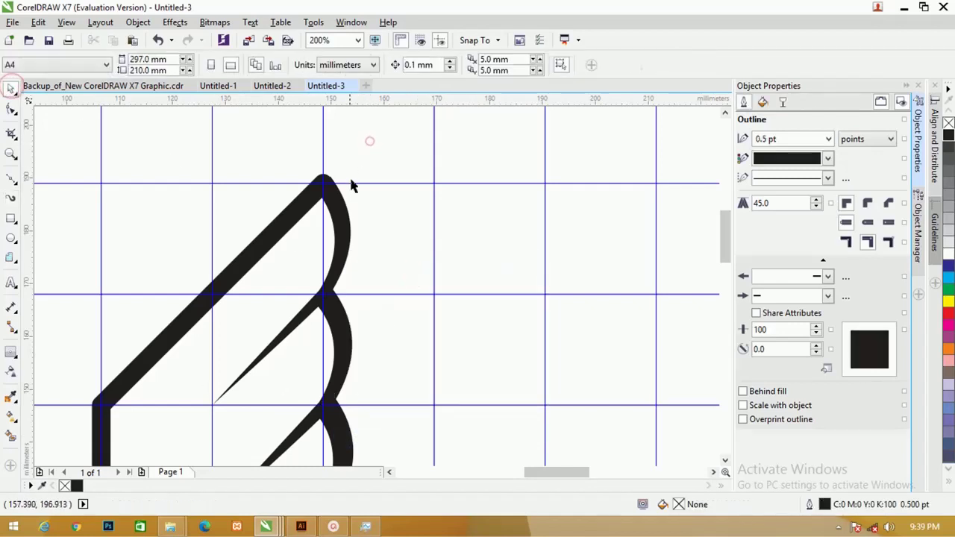
click(353, 186)
key(Escape)
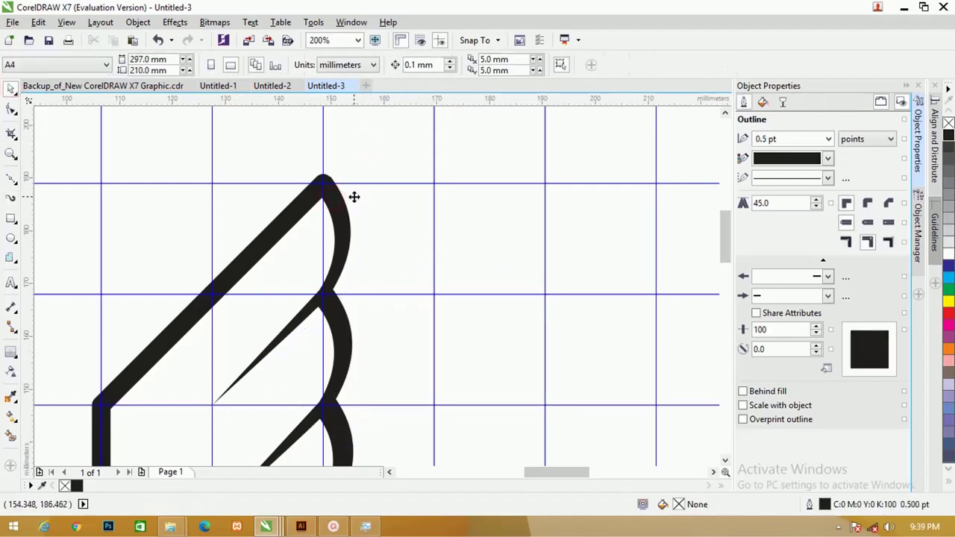
click(355, 321)
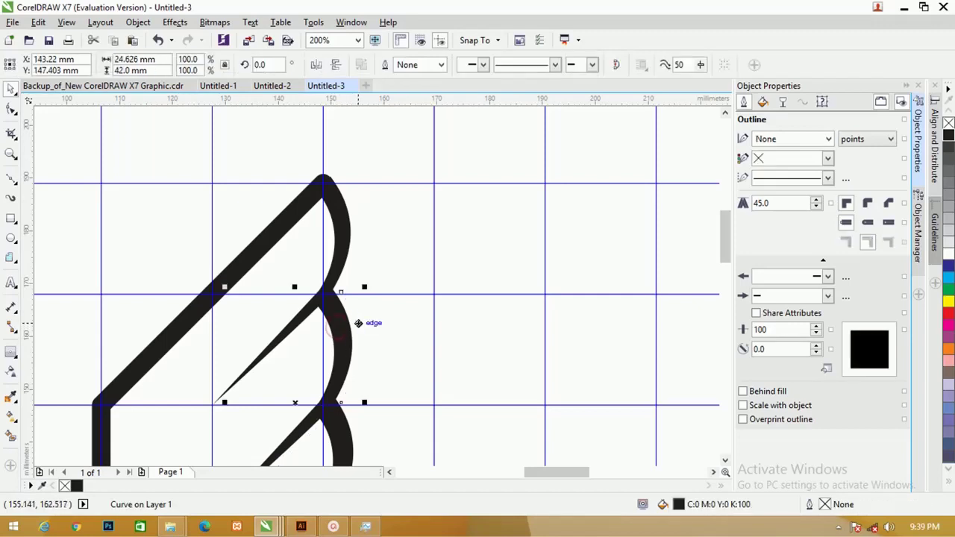
Step: Undo the accidental shift of the lower feather shape, and delete its separated control curve
scroll(357, 302, down, 2)
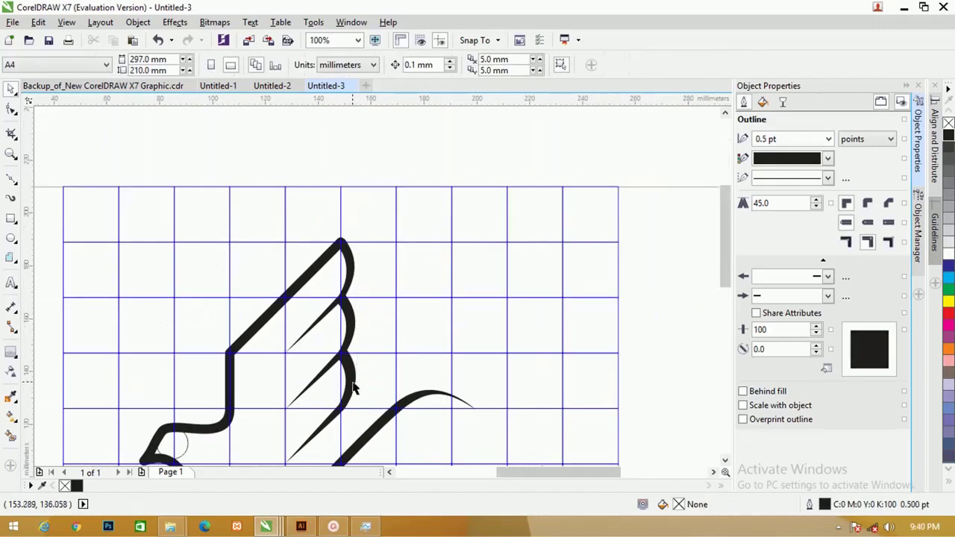
drag(352, 382, 377, 382)
key(ctrl+z)
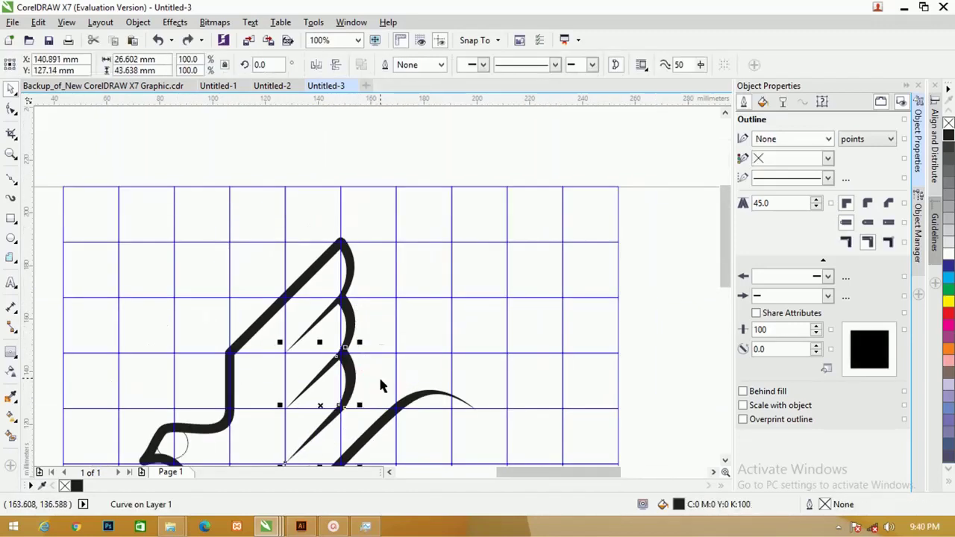
click(380, 377)
click(347, 371)
drag(345, 371, 366, 366)
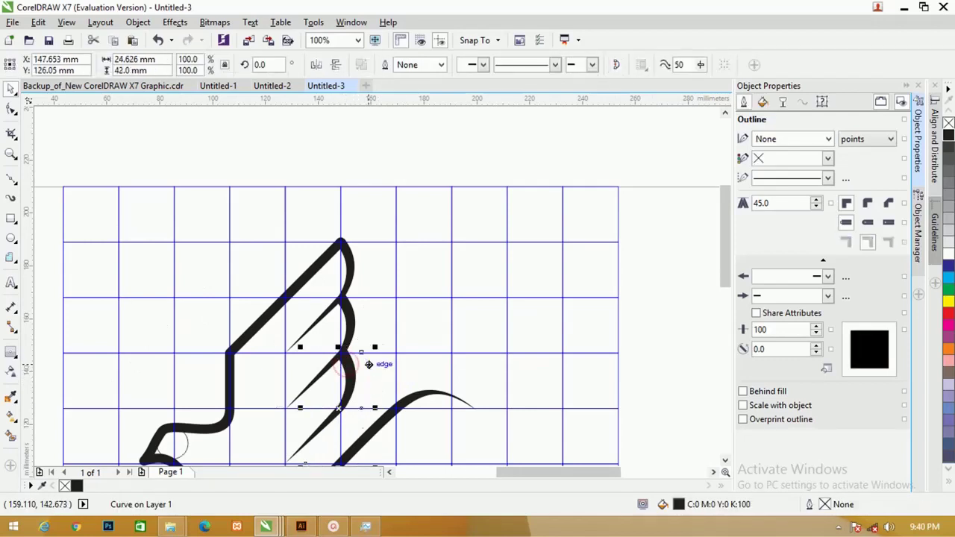
key(Escape)
Step: Delete the thin construction circle inside the bird's head
scroll(369, 364, down, 1)
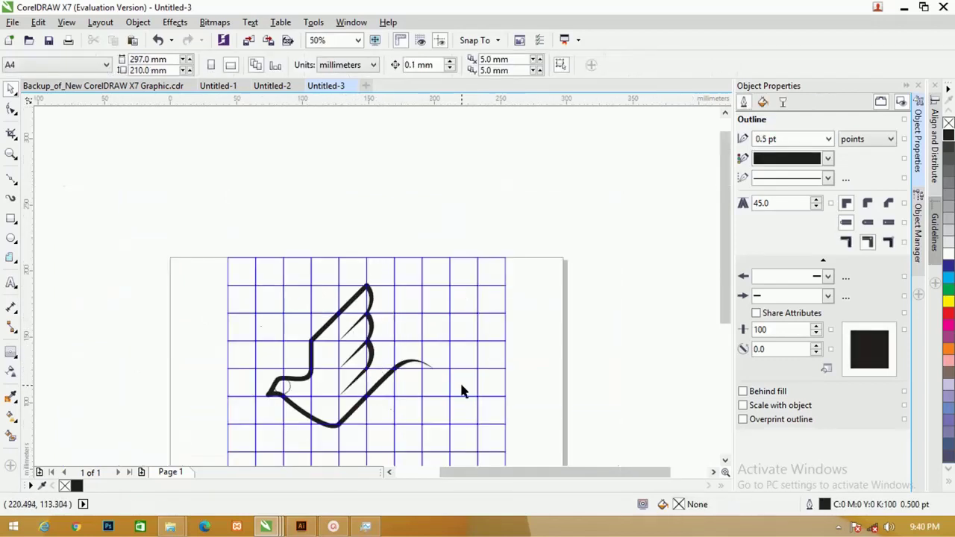
click(291, 394)
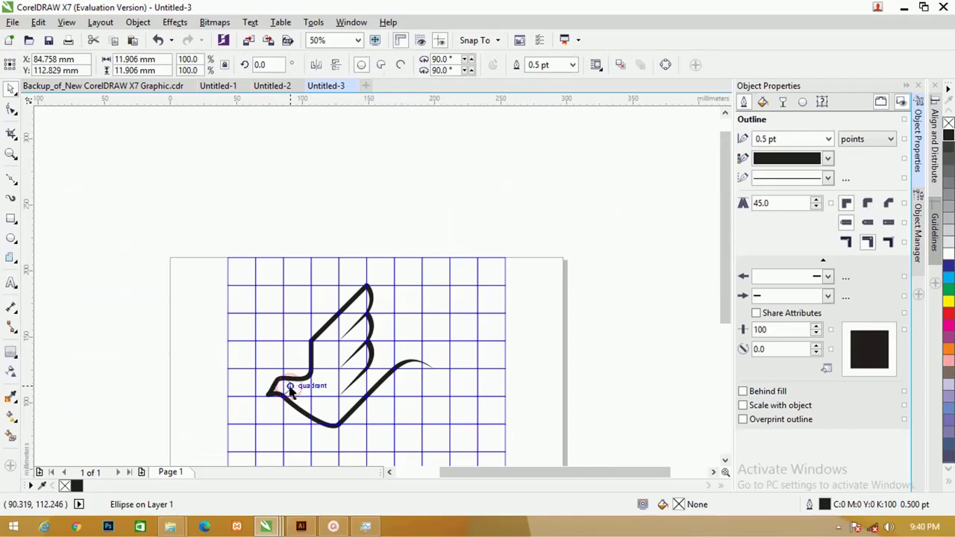
key(Escape)
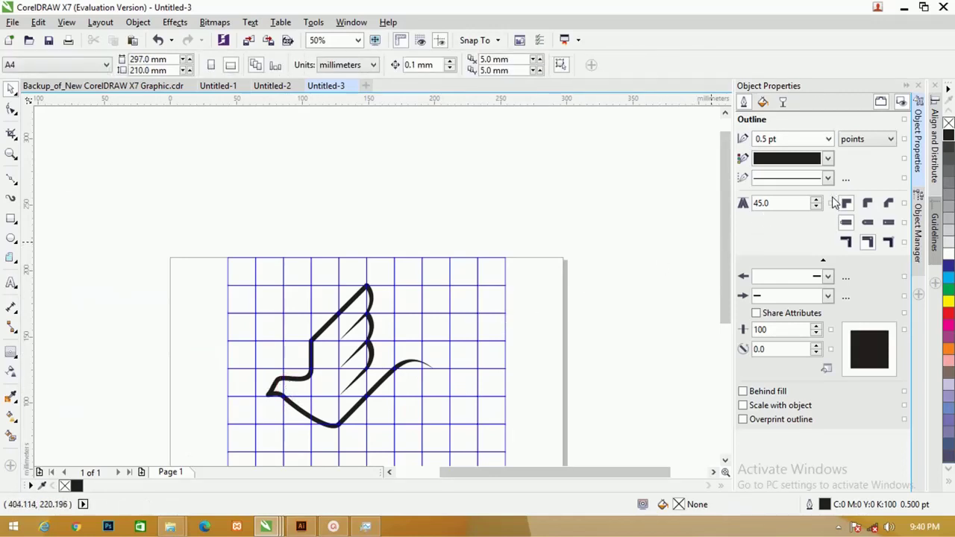
Step: Hide the master page's Guides (all pages) layer so the blue guide grid no longer shows
click(918, 224)
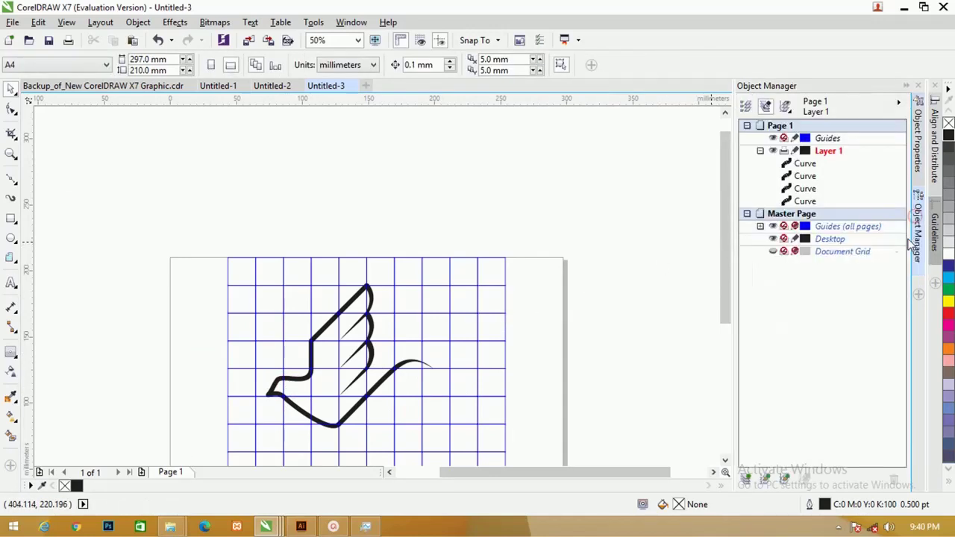
click(774, 226)
scroll(256, 338, down, 4)
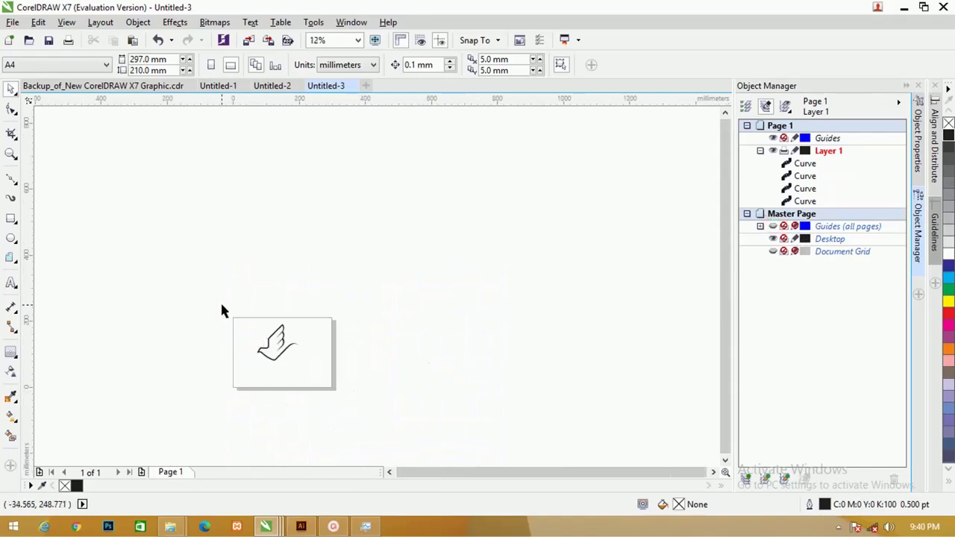
Step: Shift the four bird curves slightly toward the page centre and group them
scroll(254, 334, up, 2)
drag(220, 277, 354, 393)
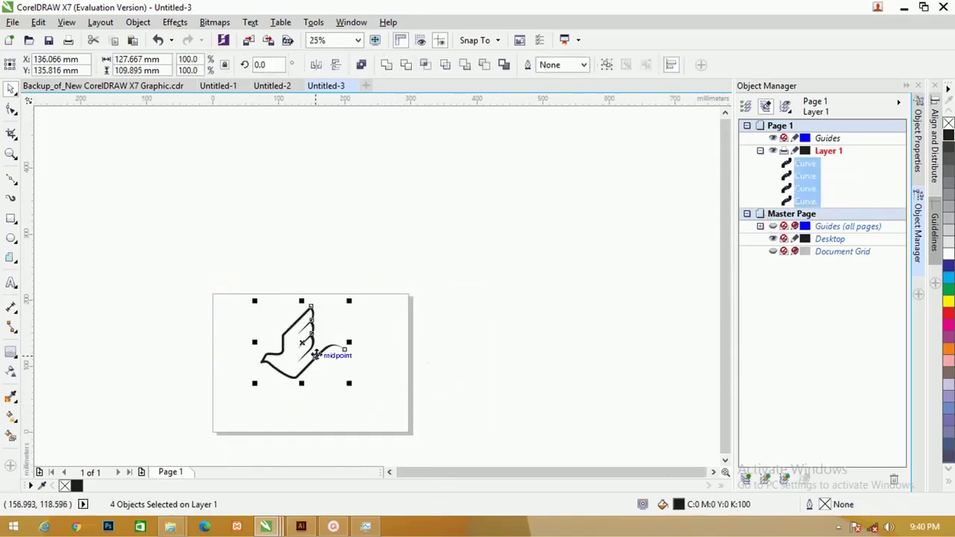
drag(317, 356, 322, 369)
key(ctrl+g)
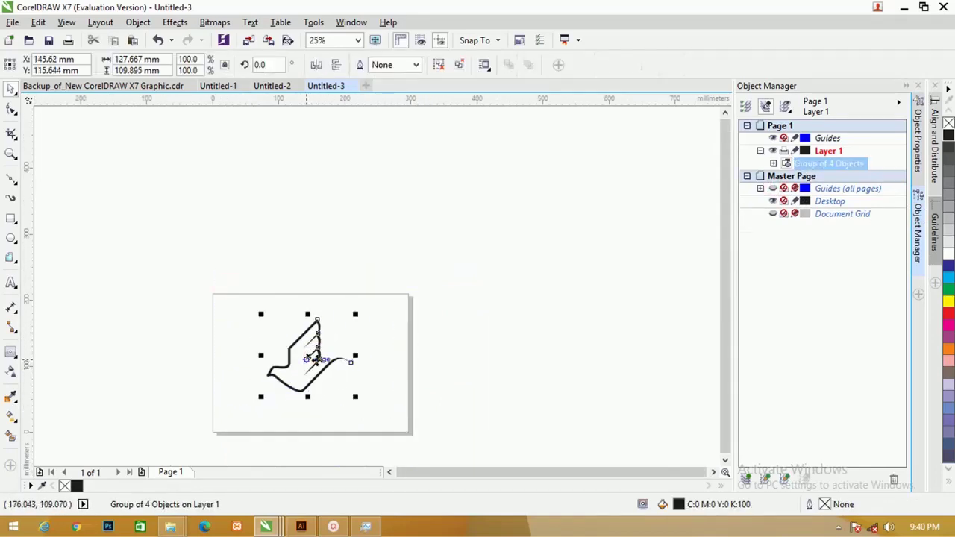
Step: Draw a rectangle about 194 by 151 mm over the bird, fill it orange and remove its outline
click(10, 218)
drag(240, 306, 369, 407)
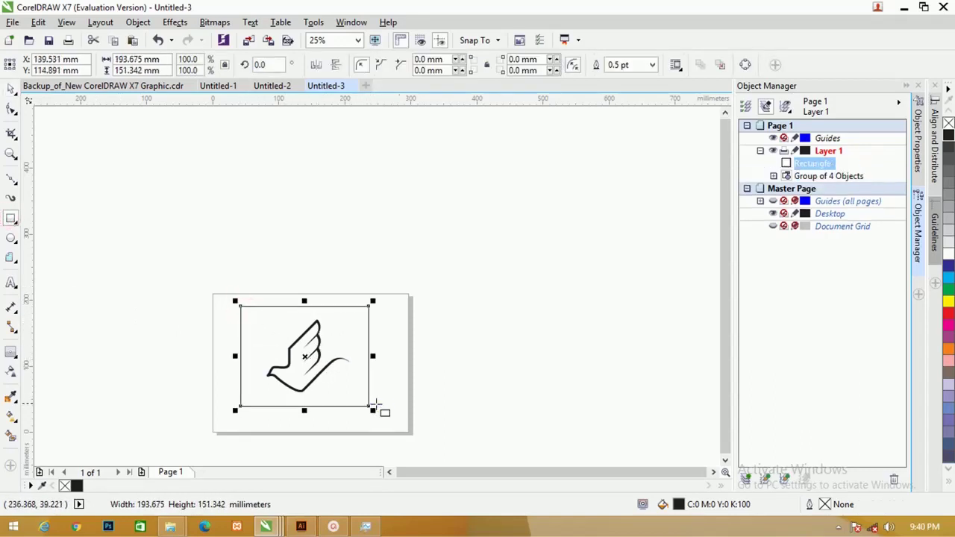
click(950, 348)
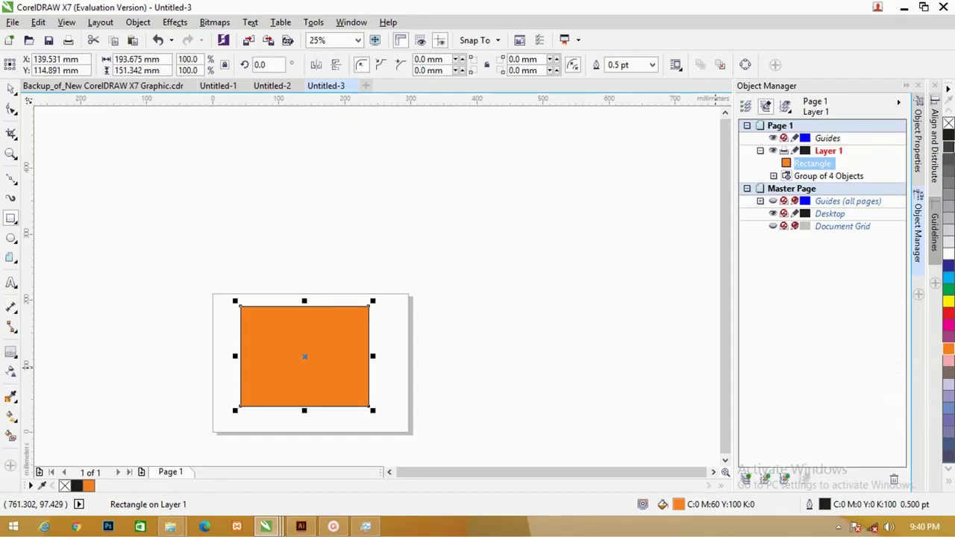
right_click(949, 125)
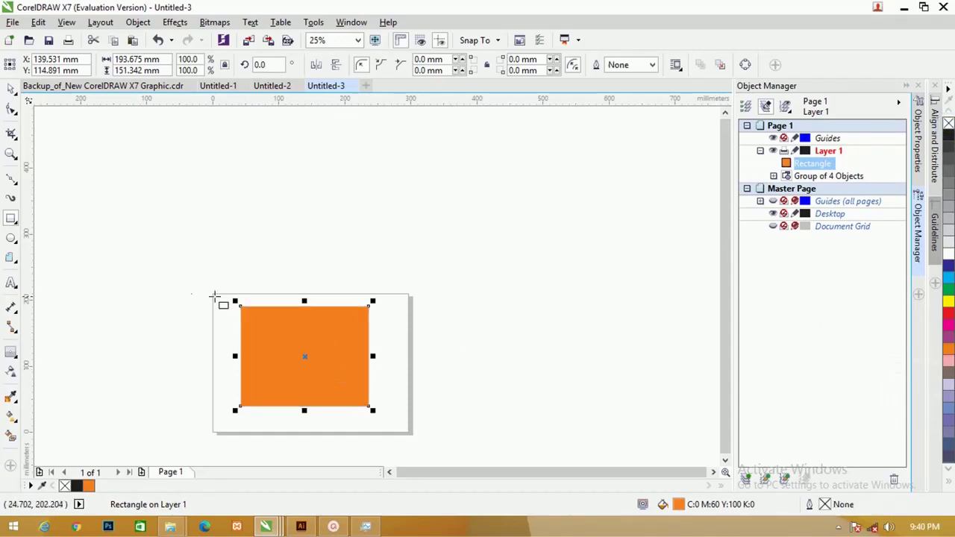
Step: Send the orange rectangle to the back of the layer, behind the bird
key(shift+F2)
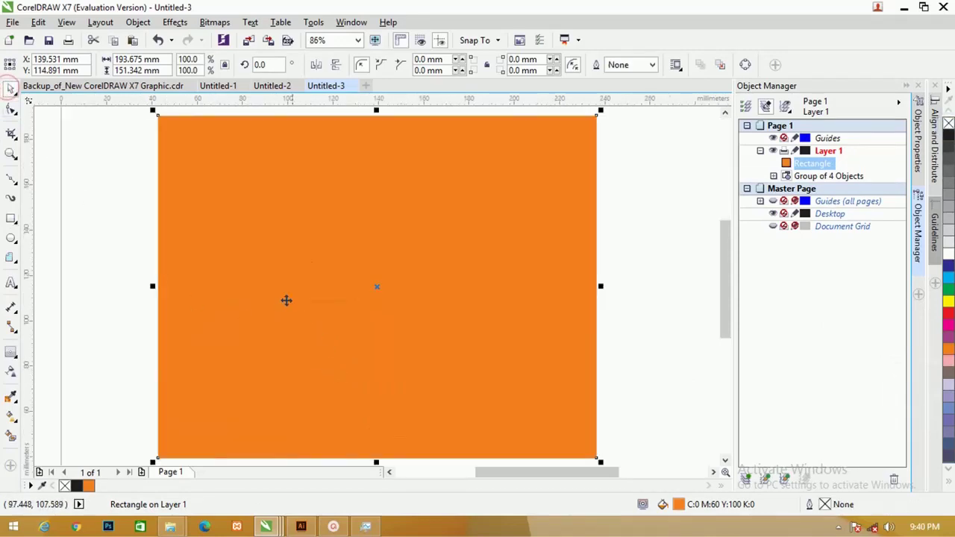
right_click(328, 257)
mouse_move(463, 361)
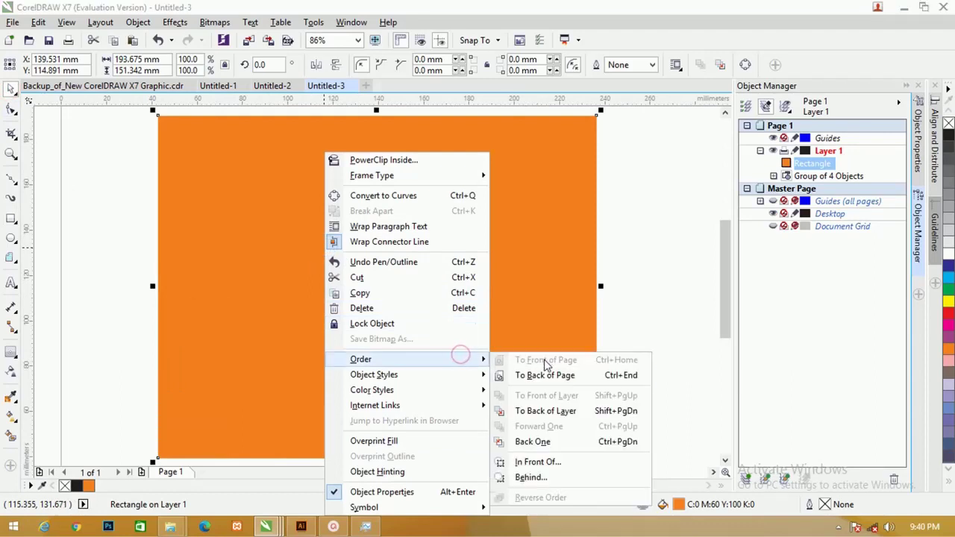
click(563, 408)
click(661, 238)
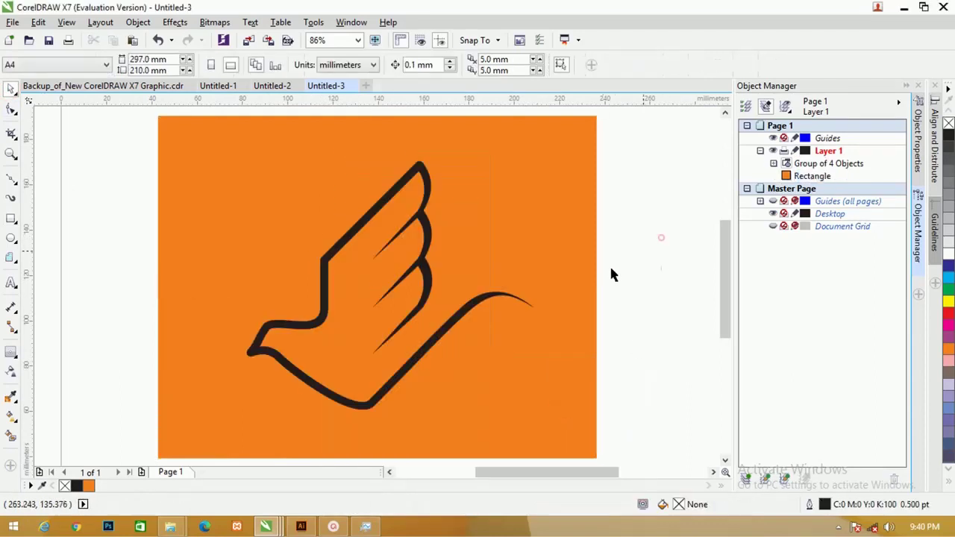
Step: Recolour the bird group white, scale it down to about 55 by 47 mm and place it above the rectangle's centre
click(489, 304)
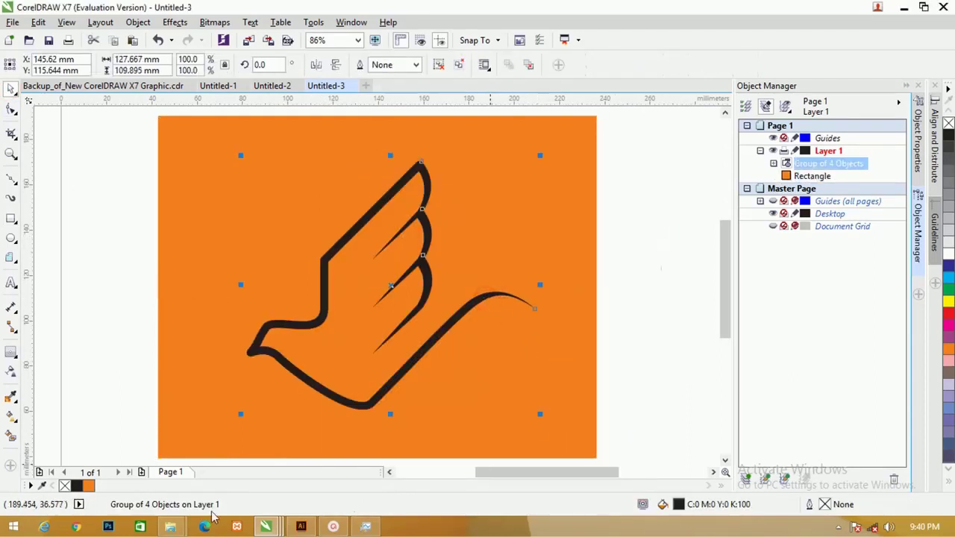
right_click(949, 254)
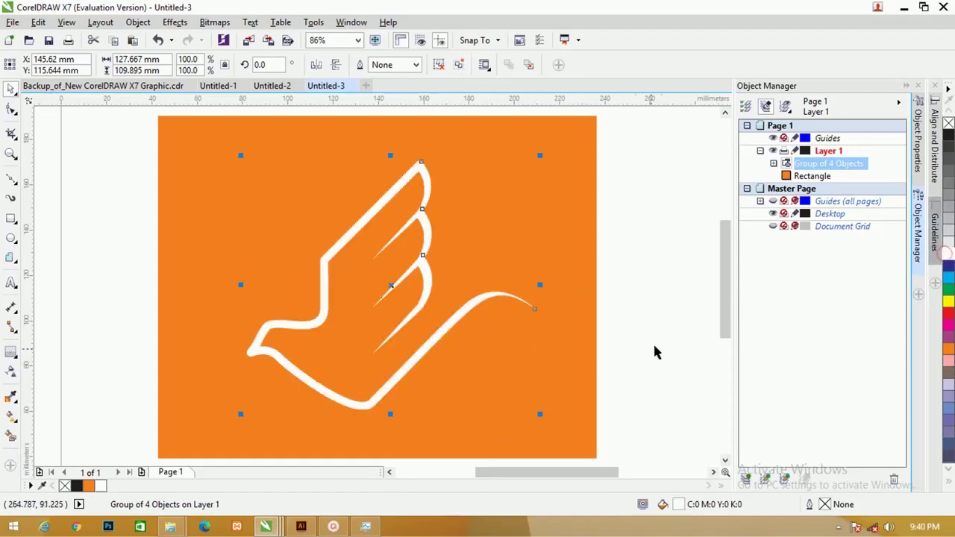
drag(541, 414, 482, 343)
drag(414, 308, 403, 278)
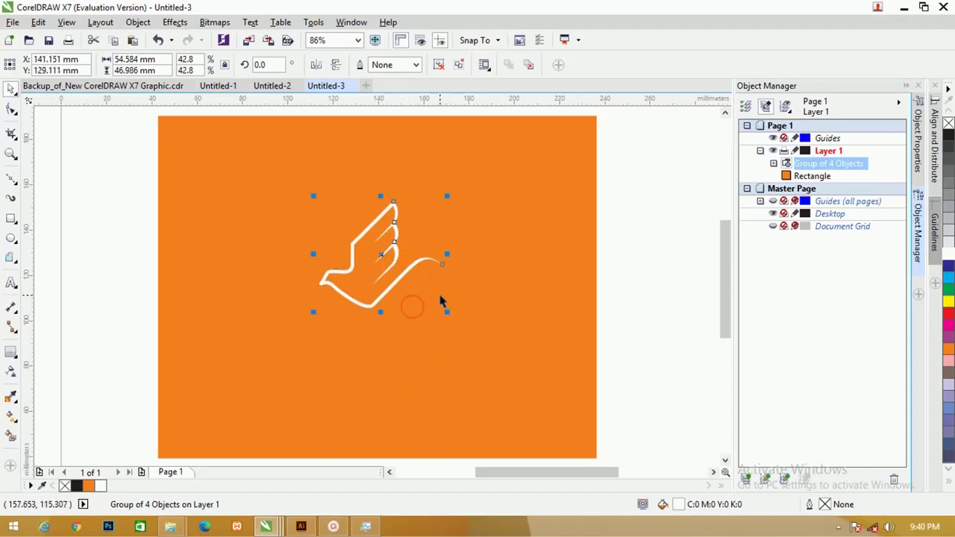
click(620, 219)
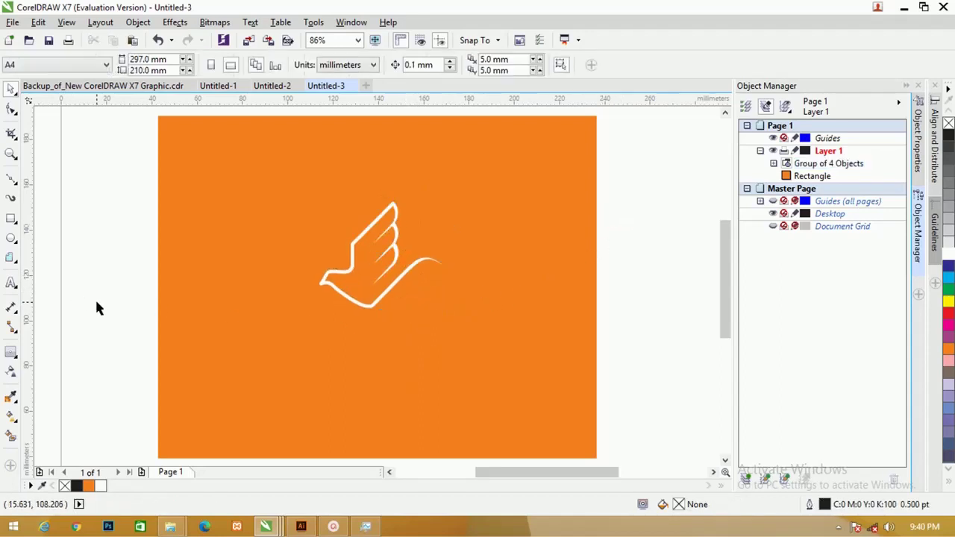
Step: Add the text "Hi-Ber" below the bird and set its font to Fredoka One
click(12, 284)
click(329, 341)
text(Hi-Ber)
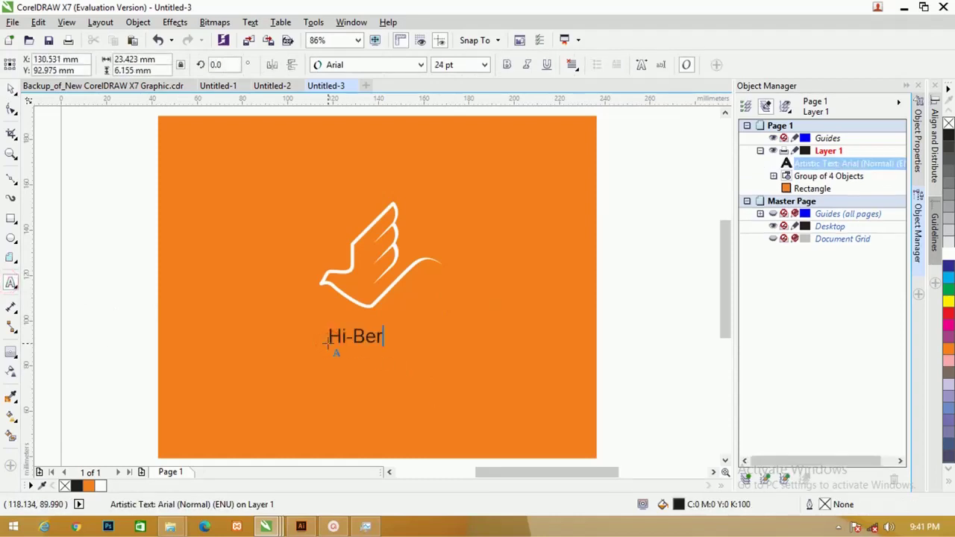
key(ctrl+a)
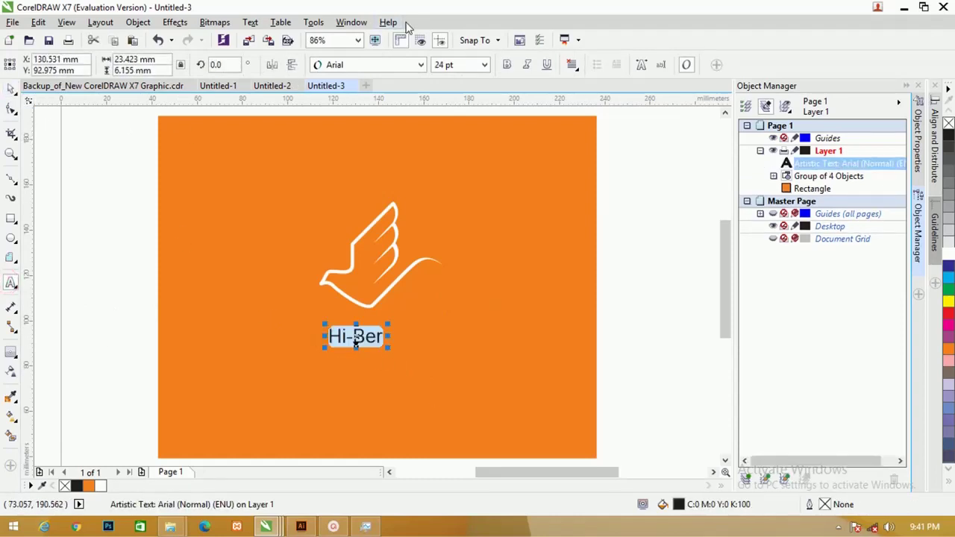
click(384, 68)
click(379, 99)
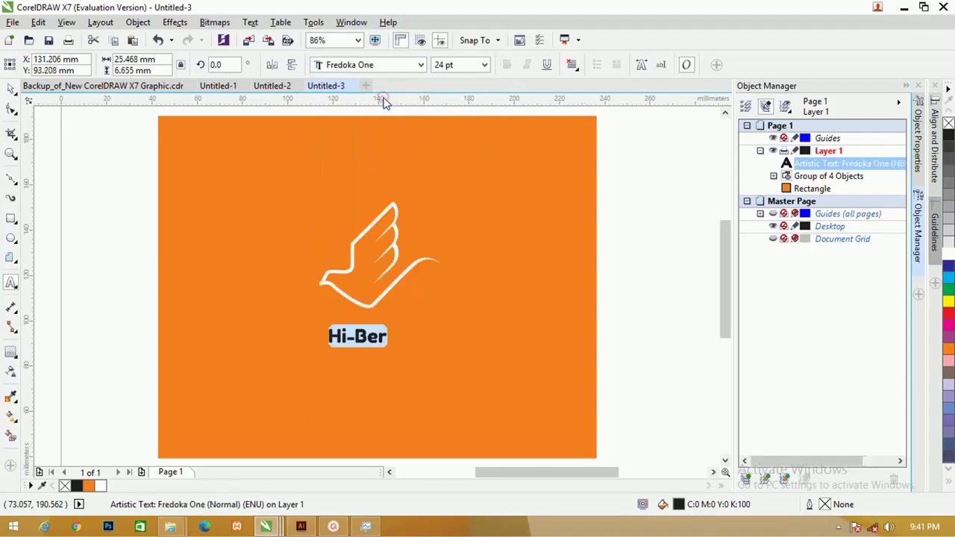
Step: Enlarge the Hi-Ber text to about 46 mm wide, position it just under the bird and fill it white
click(11, 88)
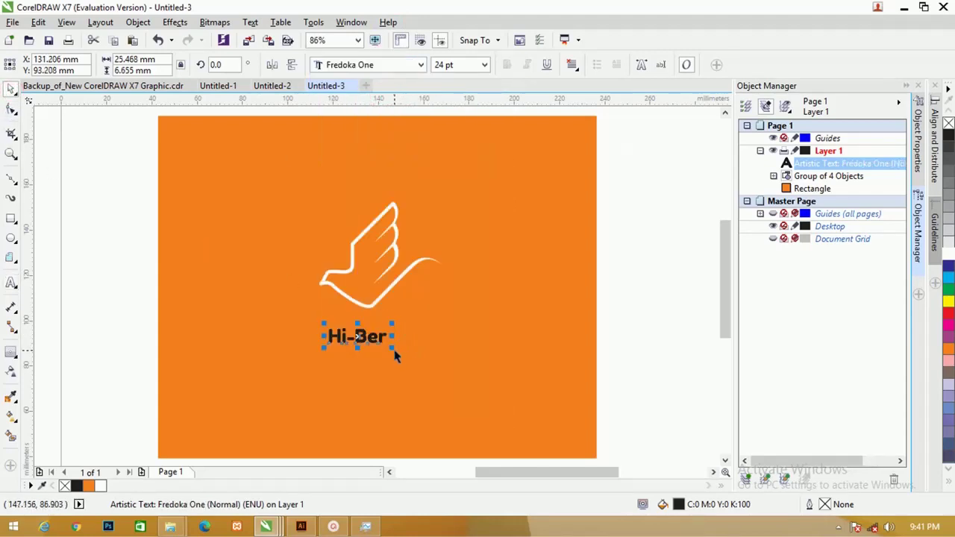
drag(392, 349, 440, 369)
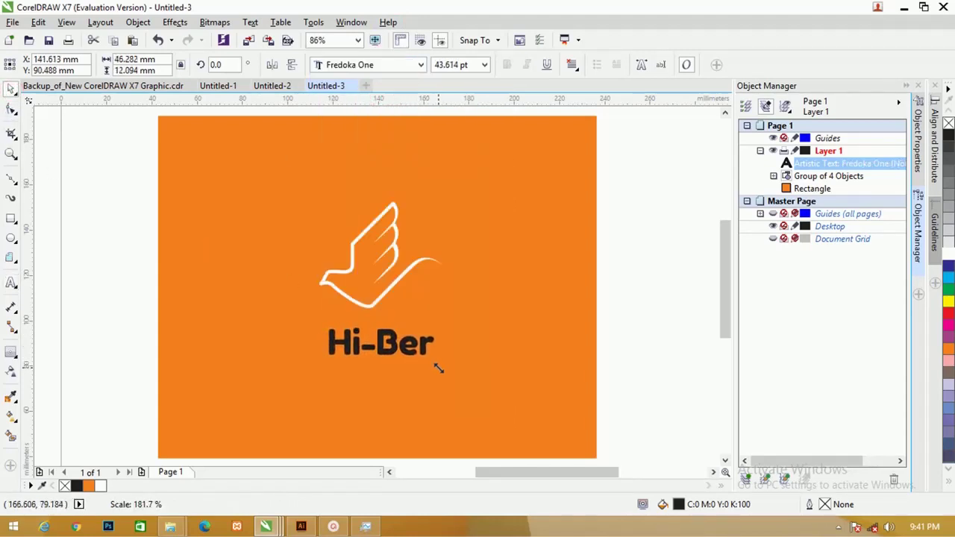
drag(399, 346, 399, 339)
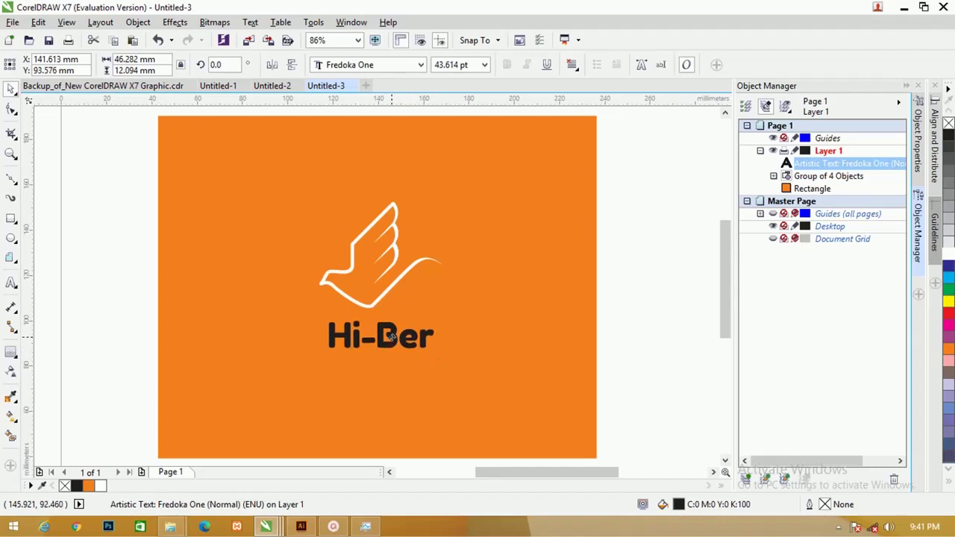
click(951, 251)
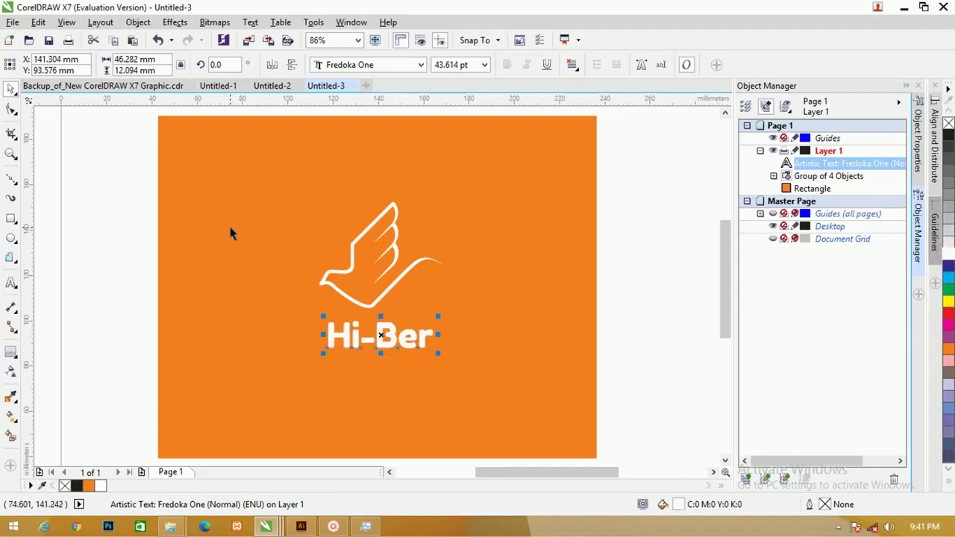
Step: Add the tagline "Jasa Jelajah Kita Bersama" in bold Arial below the Hi-Ber text
click(12, 282)
click(367, 392)
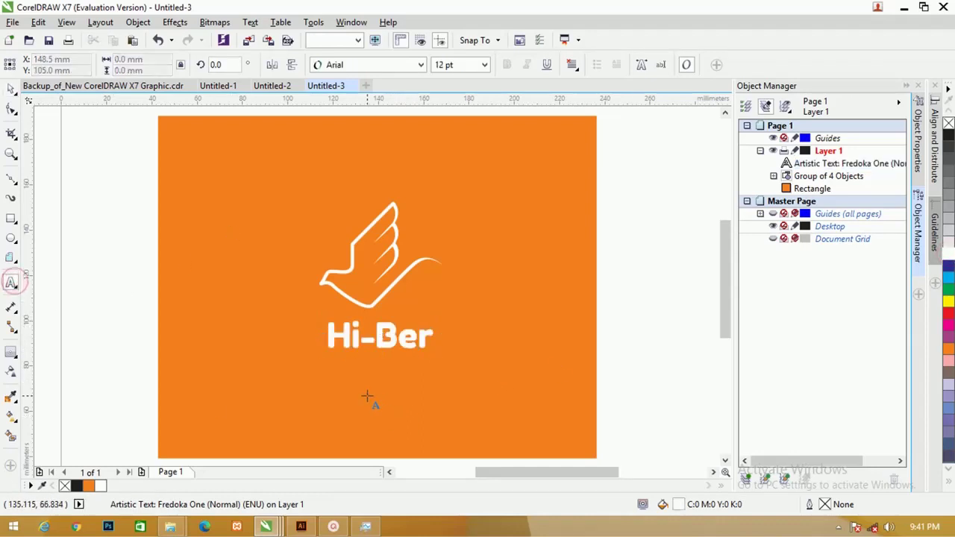
key(ctrl+v)
key(ctrl+a)
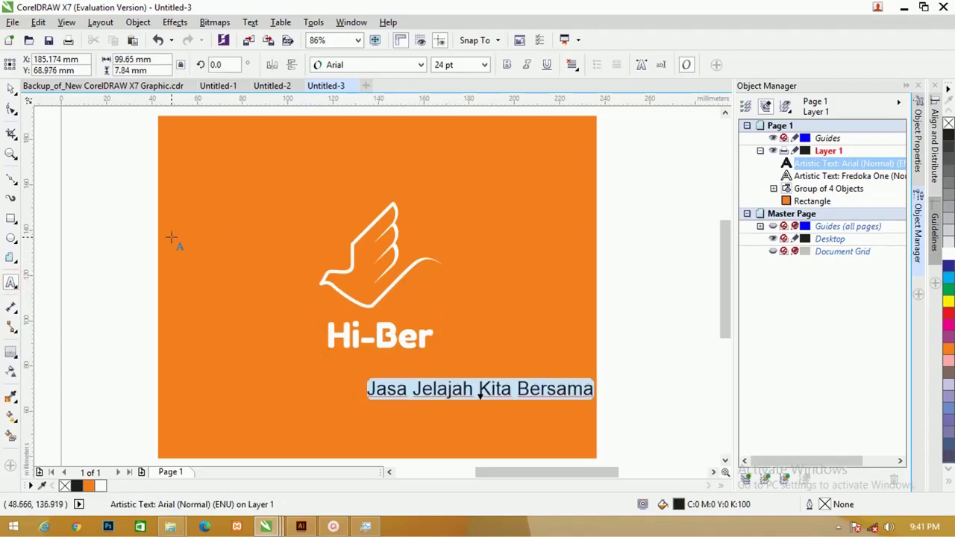
click(506, 65)
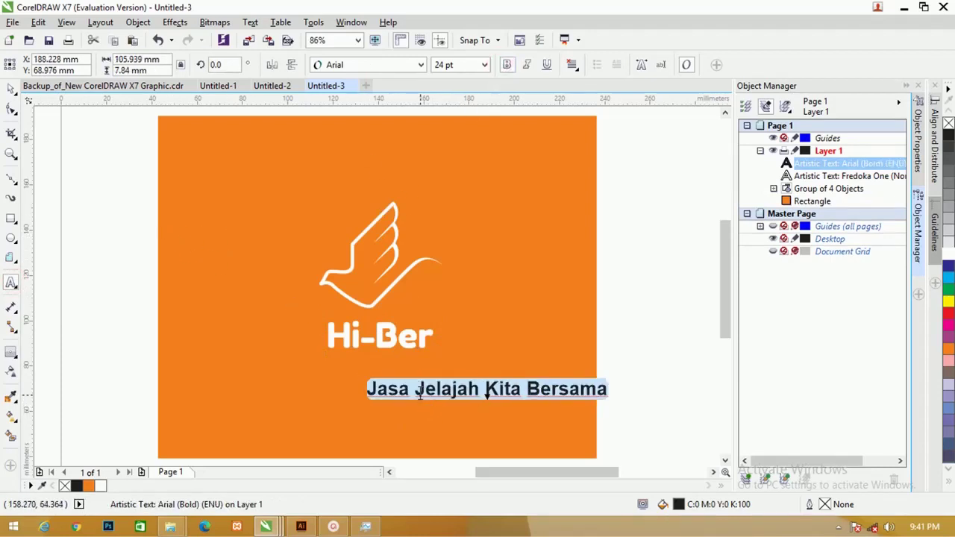
click(417, 391)
key(BackSpace)
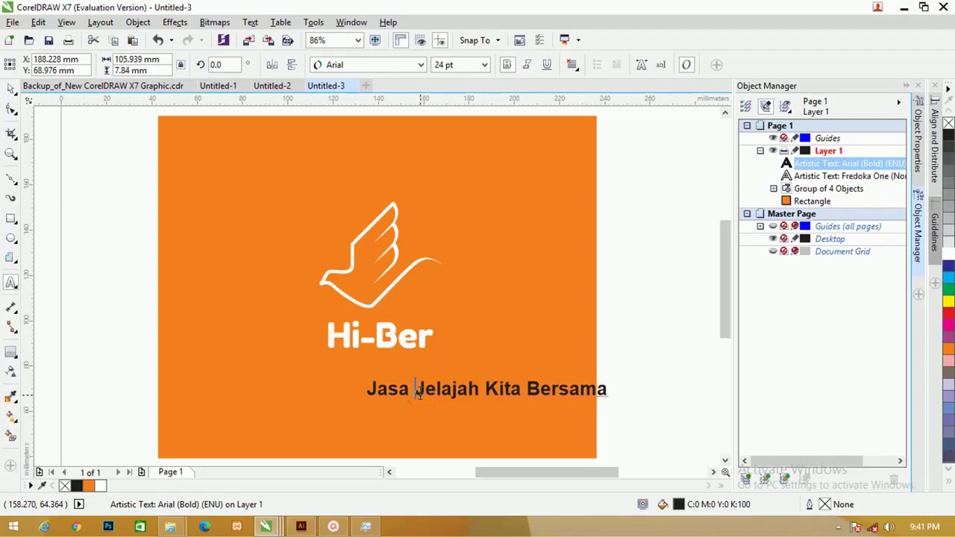
key(ctrl+a)
Step: Shrink the tagline to about 65 mm wide and place it directly under the Hi-Ber text
click(11, 88)
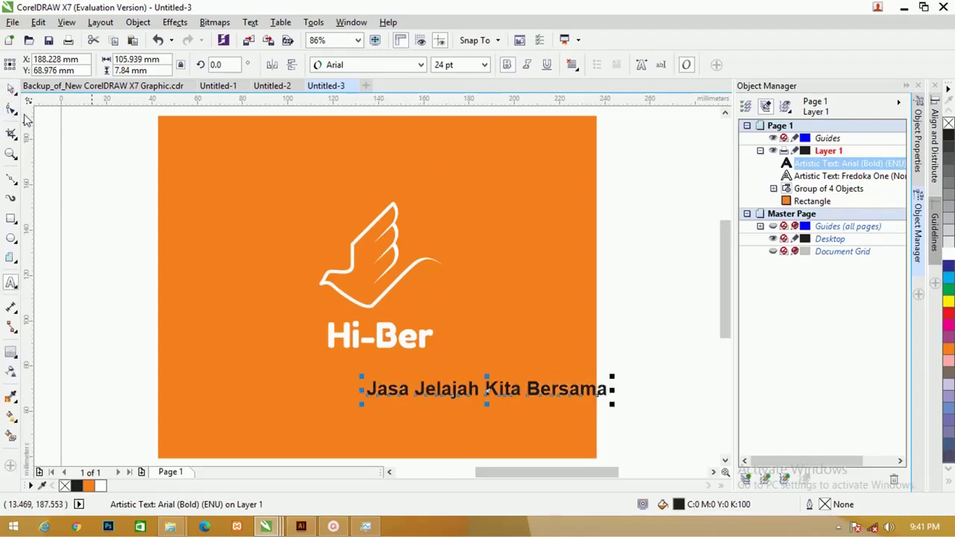
drag(612, 404, 553, 397)
drag(497, 387, 441, 371)
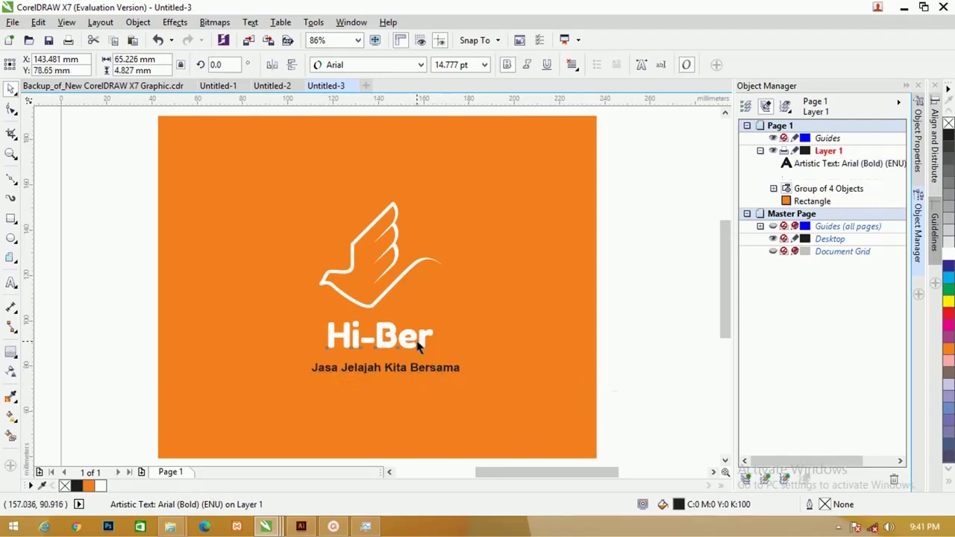
Step: Enlarge the Hi-Ber text to about 69 mm wide, and move it down together with the tagline
click(423, 337)
drag(436, 320, 463, 307)
shift+click(413, 373)
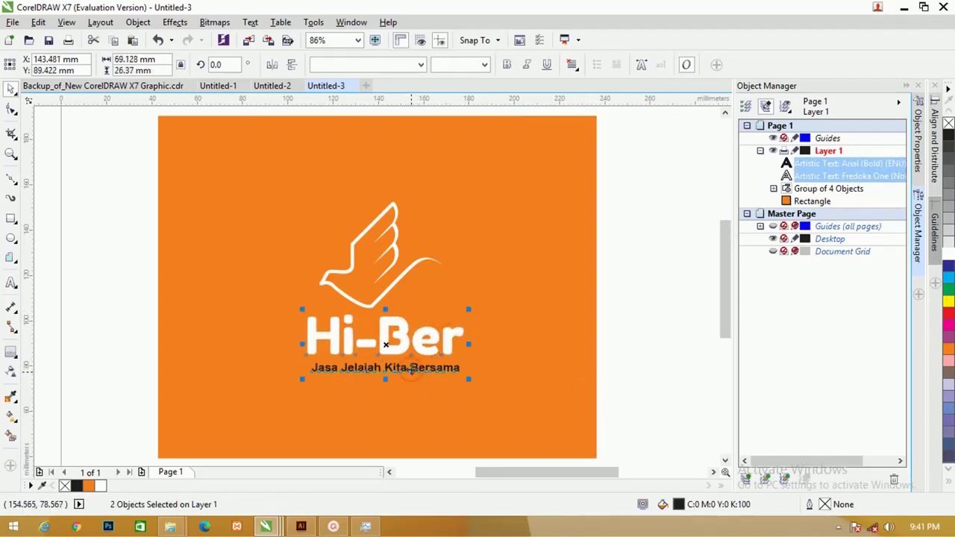
drag(401, 337, 406, 355)
Step: Align the Hi-Ber text and the tagline horizontally to the bird's centre
key(z)
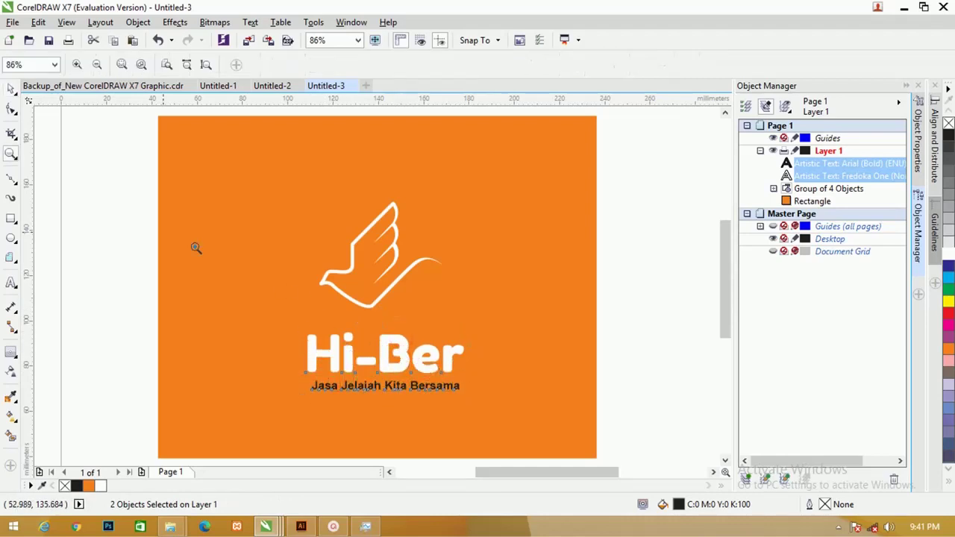
drag(219, 194, 604, 403)
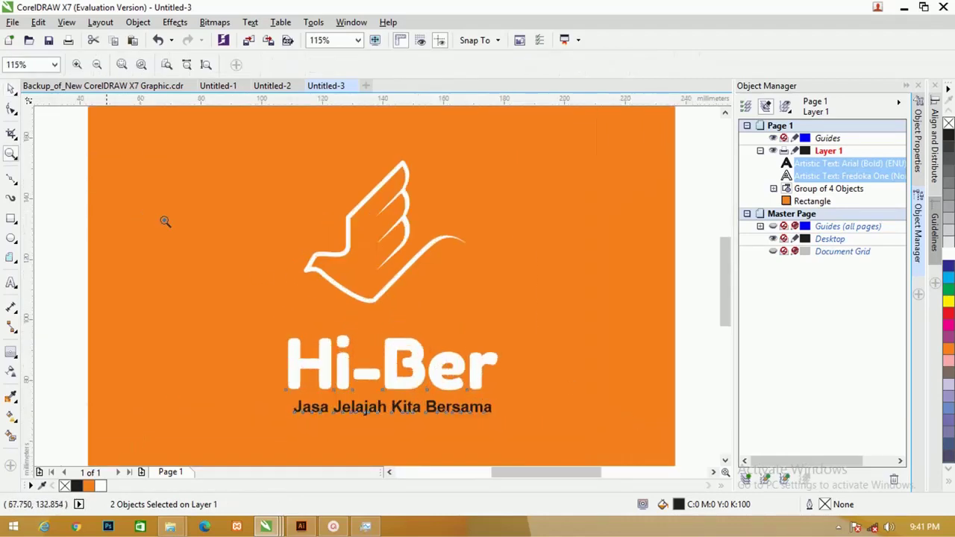
click(11, 89)
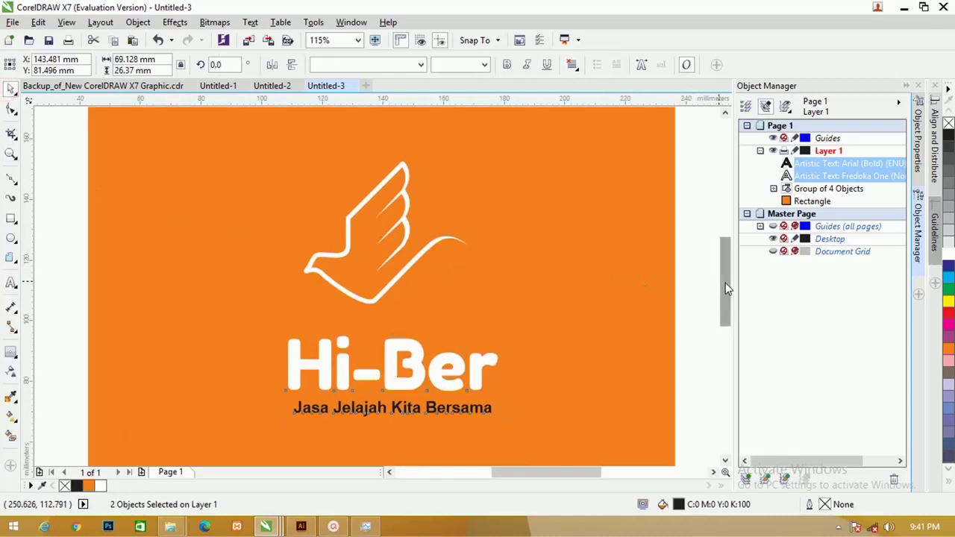
scroll(726, 280, up, 2)
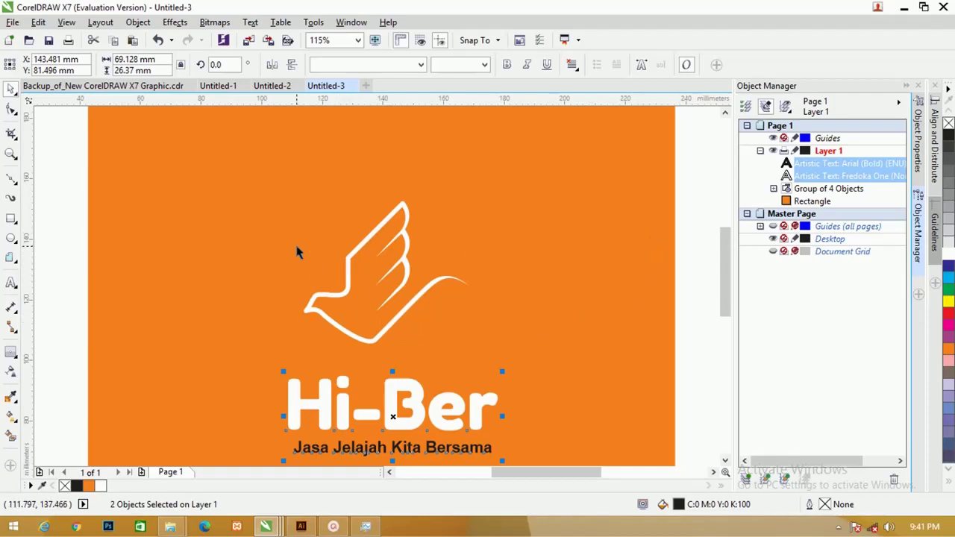
scroll(296, 252, down, 2)
click(539, 241)
drag(440, 434, 243, 215)
key(c)
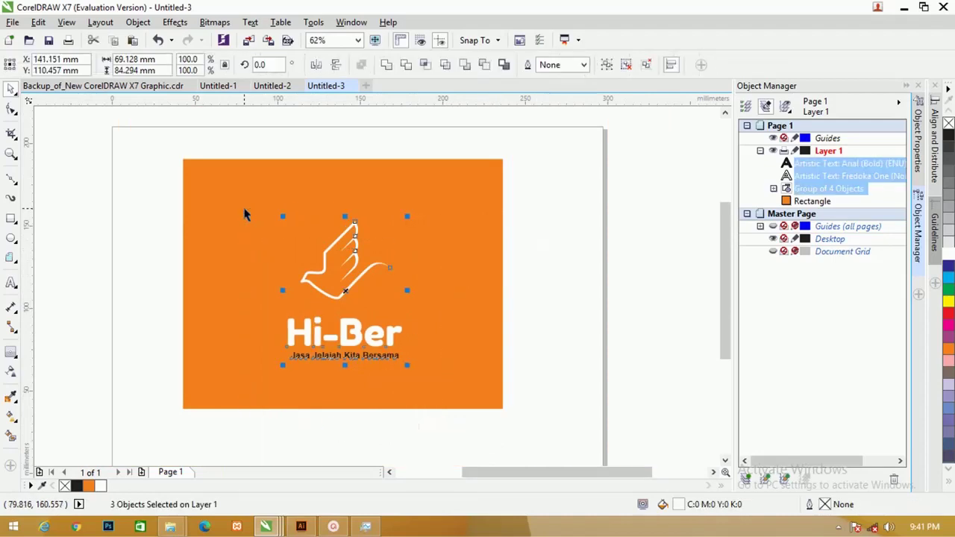
Step: Move the bird group about 4 mm down, closer to the Hi-Ber text
click(309, 153)
drag(262, 145, 412, 315)
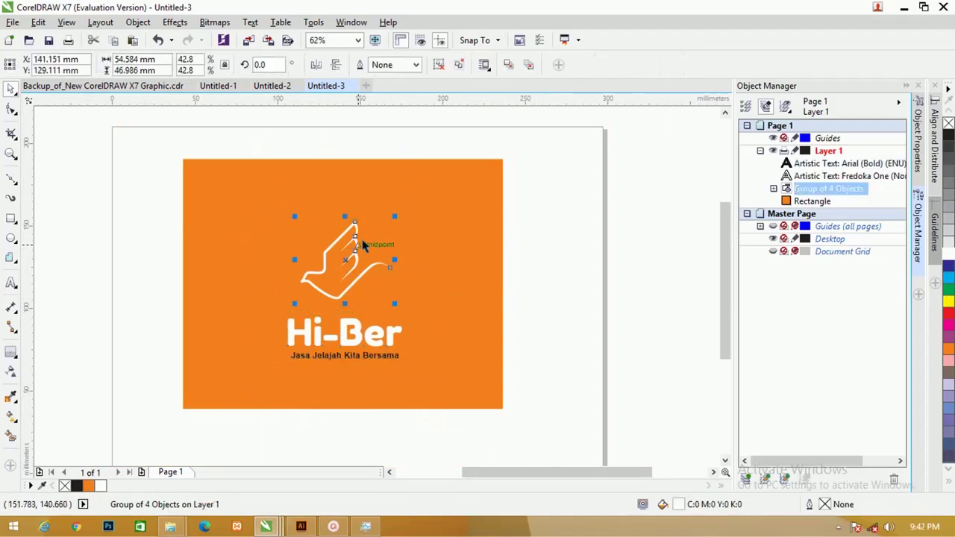
drag(356, 228, 356, 237)
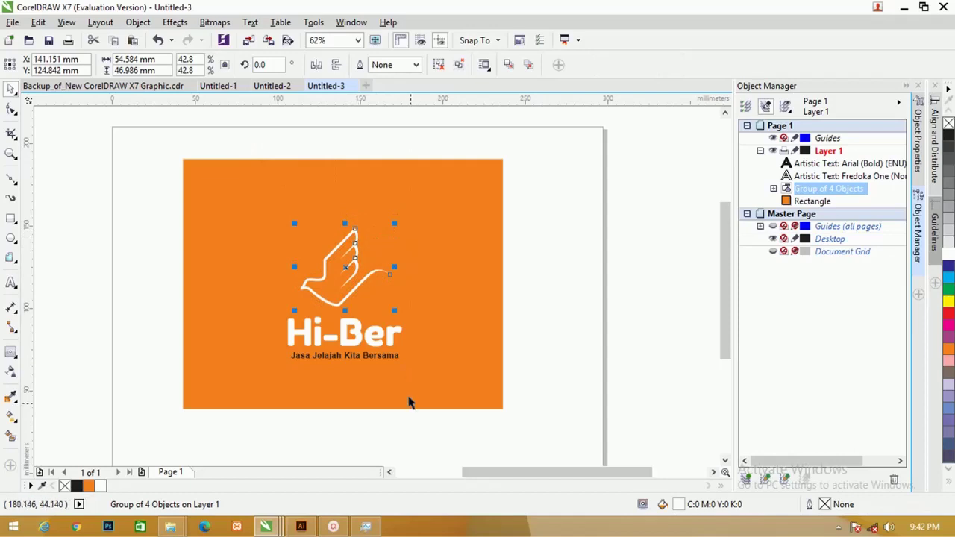
Step: Group the bird with both text lines, and centre the group horizontally and vertically on the orange rectangle
drag(439, 420, 264, 219)
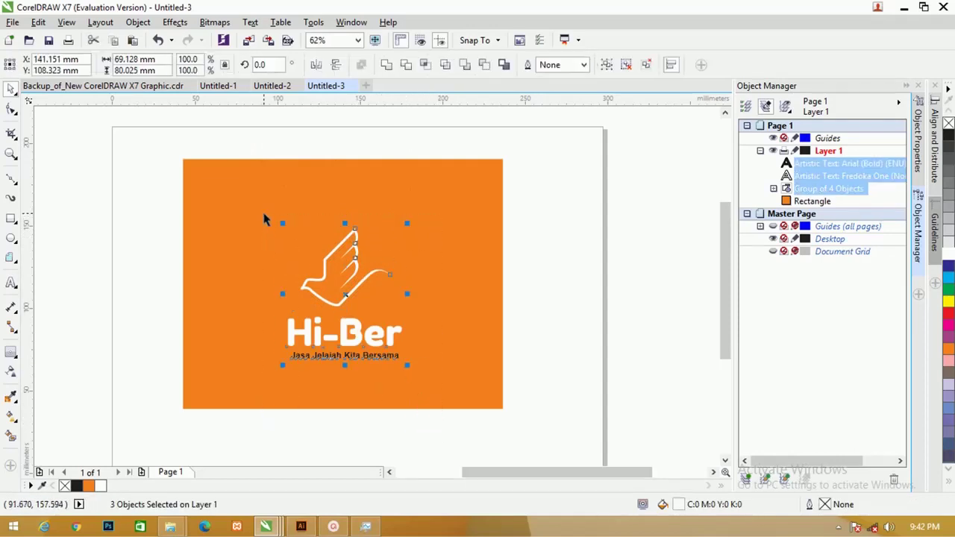
key(ctrl+g)
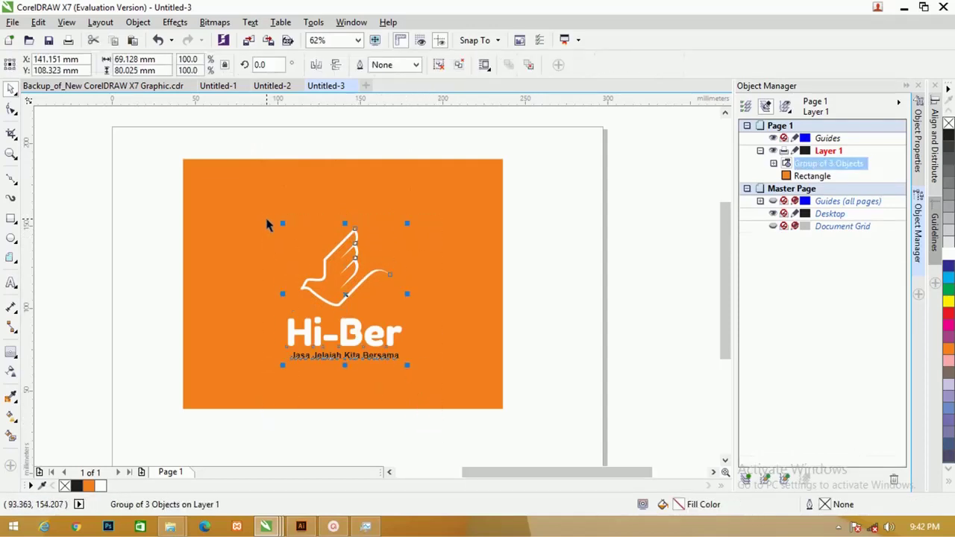
shift+click(261, 209)
key(c)
key(e)
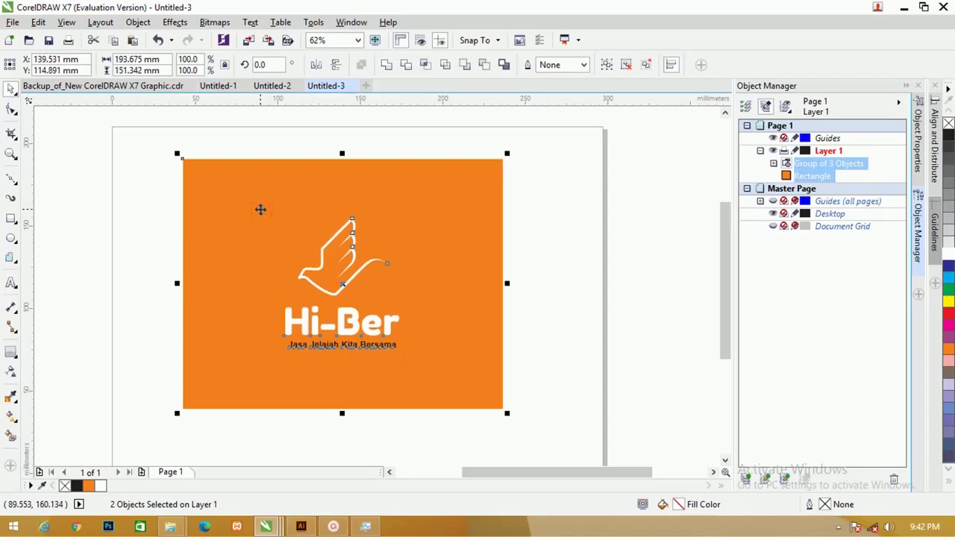